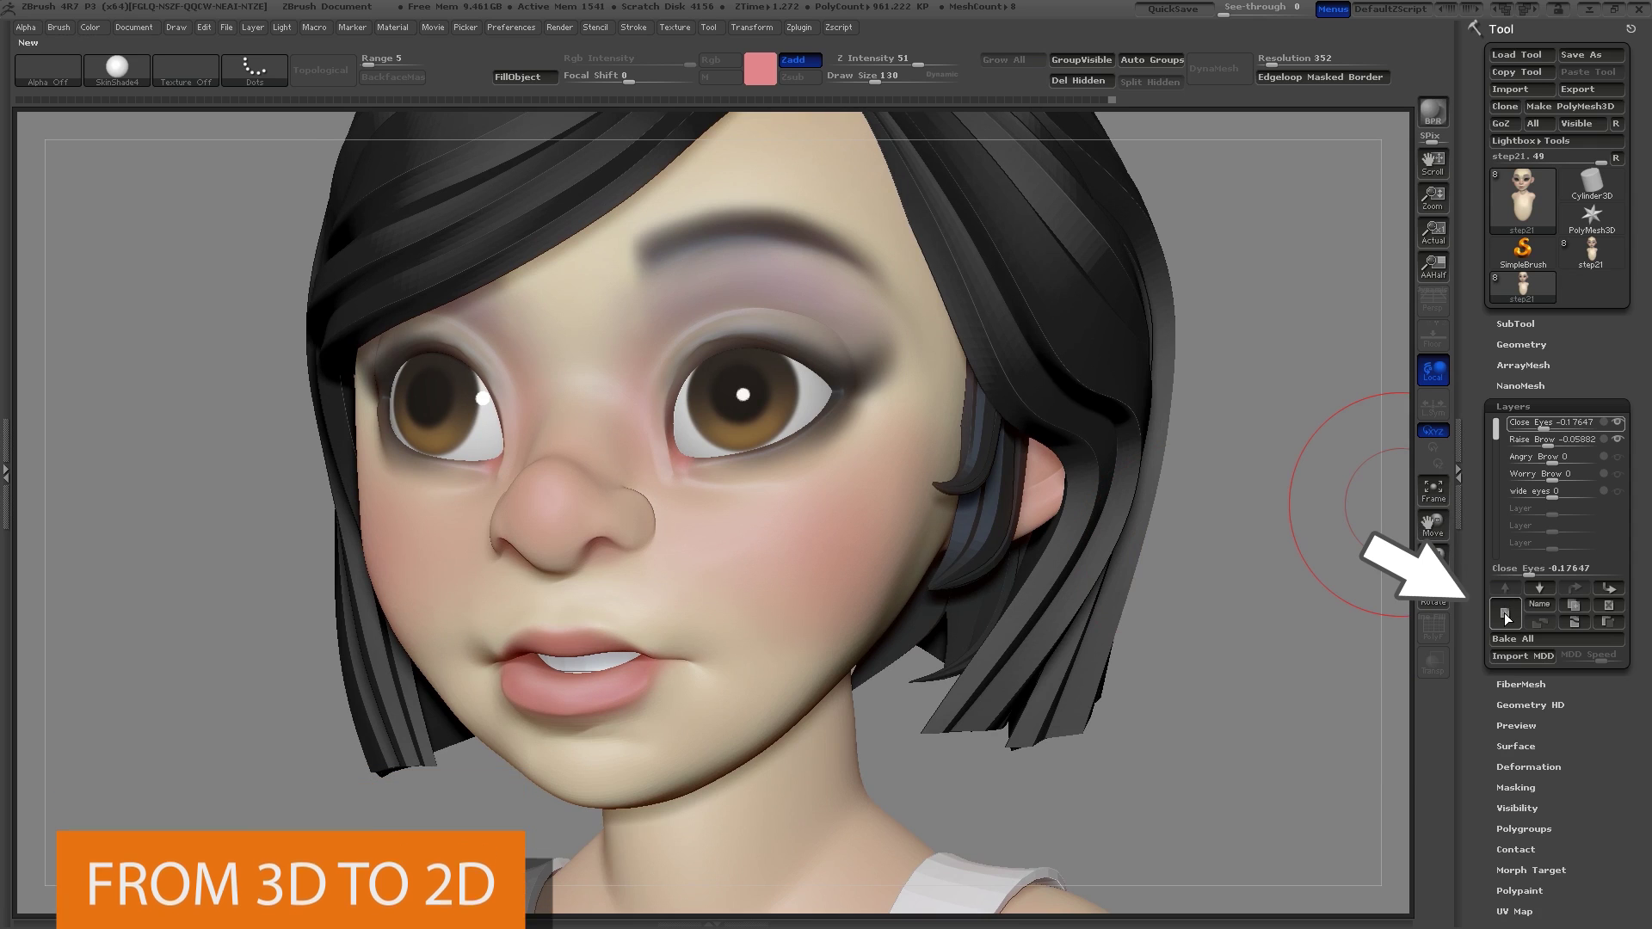
Step: Add a new layer to the head and mask the nose and the areas under the eyes
click(1505, 612)
alt+drag(1295, 650, 1280, 573)
key(s)
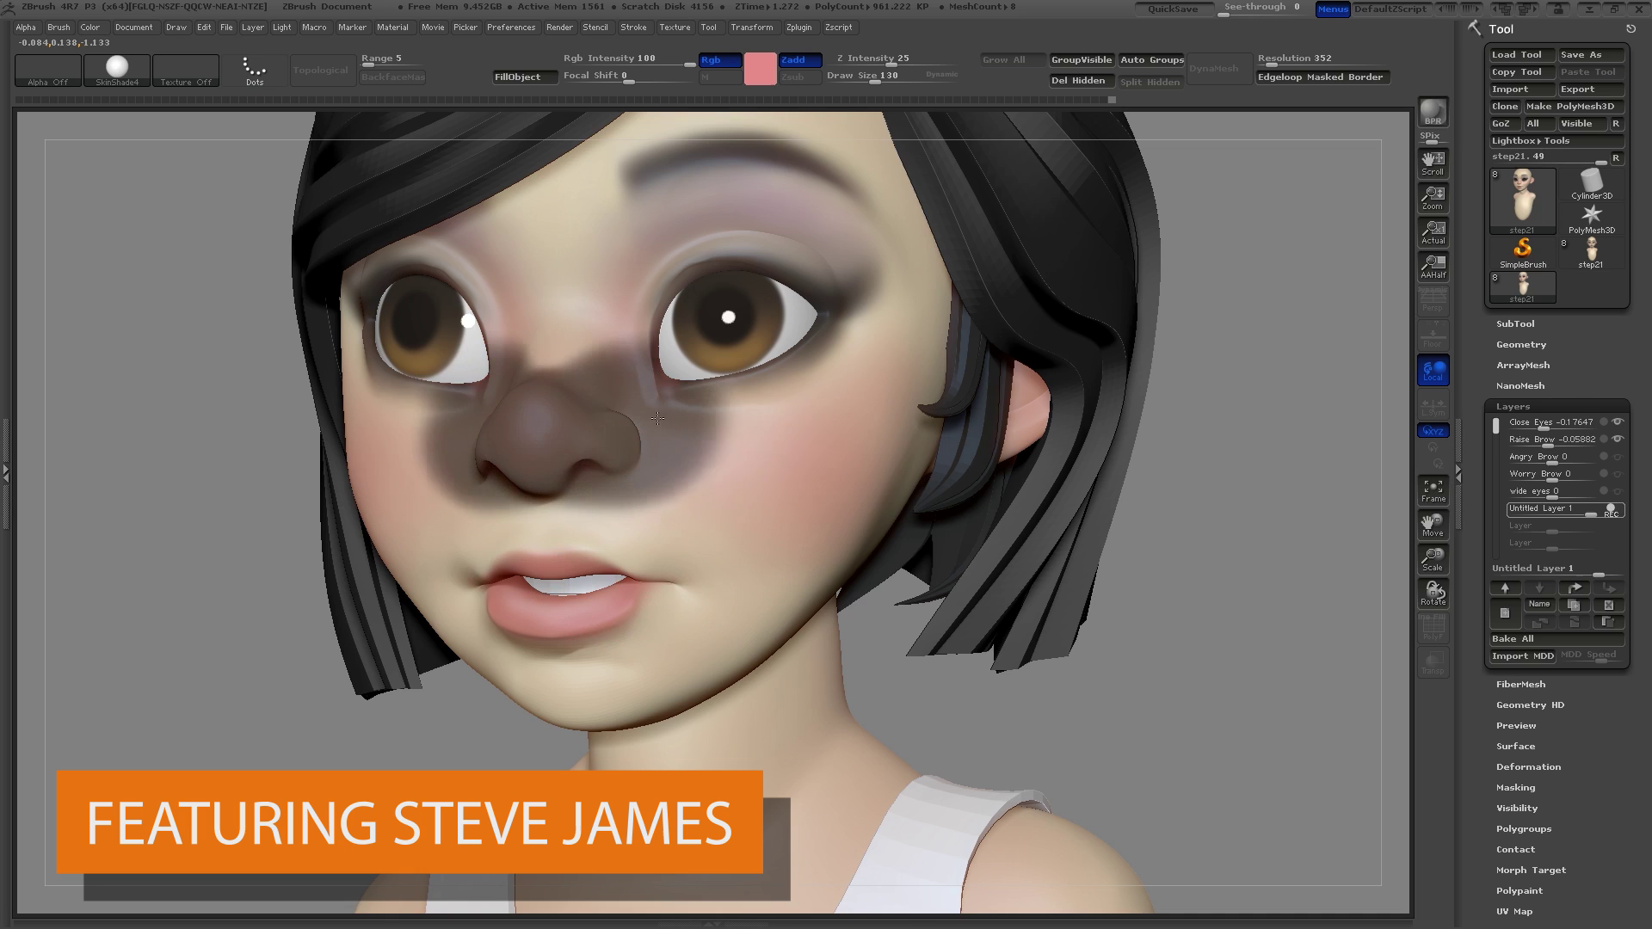
mouse_move(658, 419)
ctrl+mouse_down()
mouse_move(776, 535)
mouse_move(627, 546)
mouse_move(758, 486)
mouse_move(775, 500)
ctrl+mouse_up()
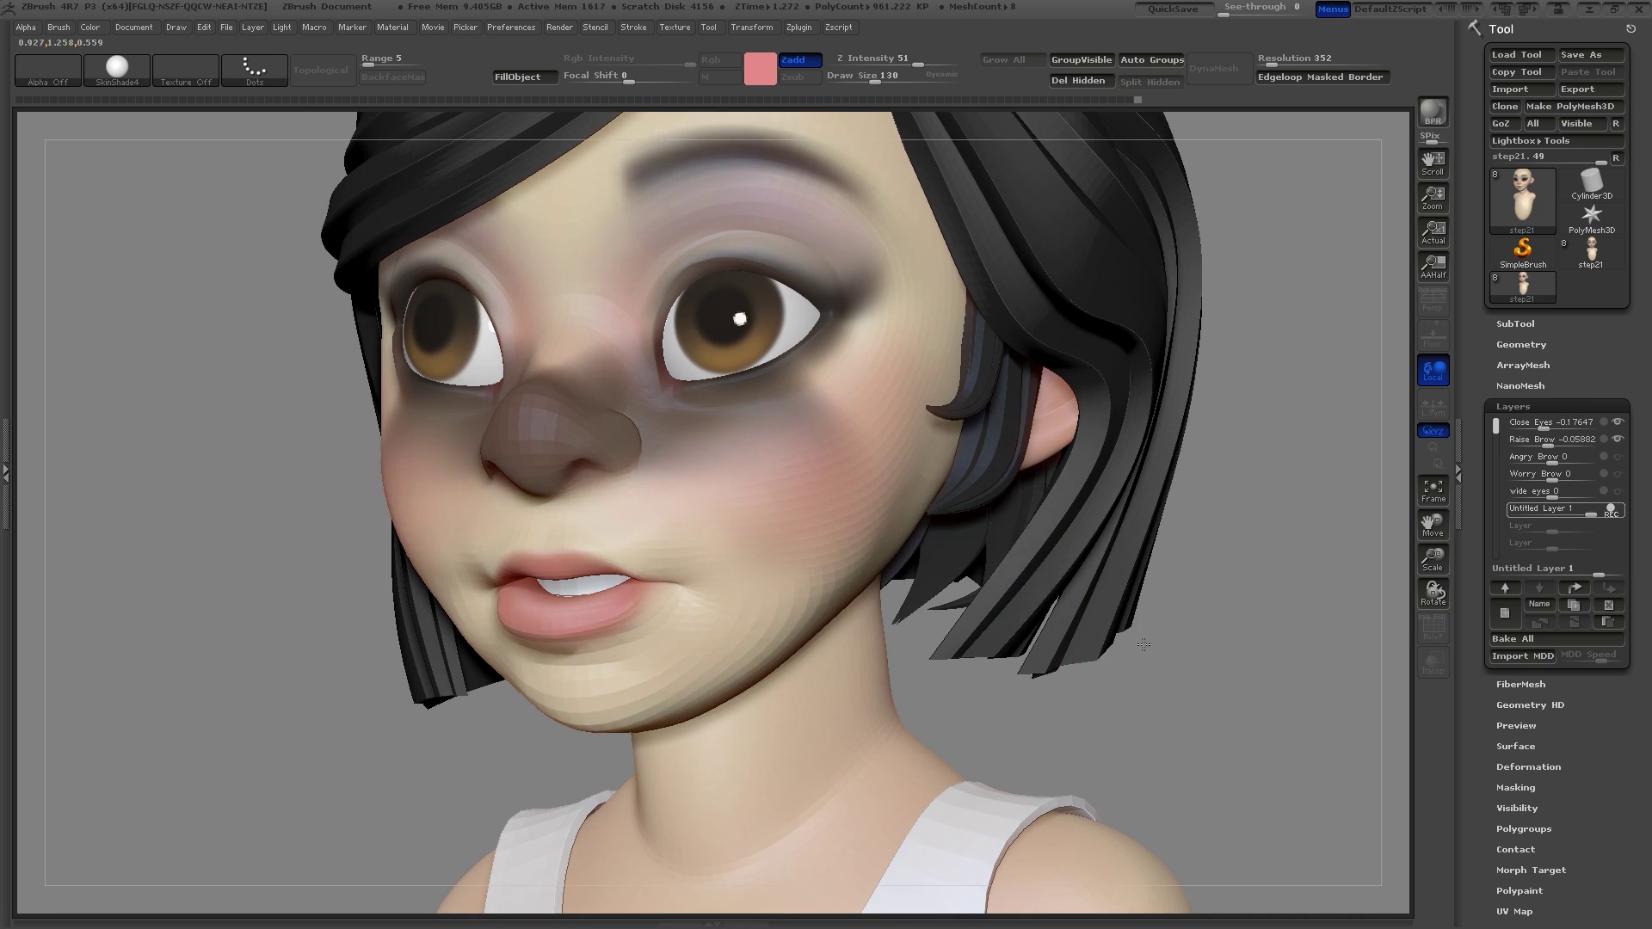
Step: Use the Move Topological brush to pull the mouth corners outward and upward and curve the lips into a smile
key(b)
key(m)
key(t)
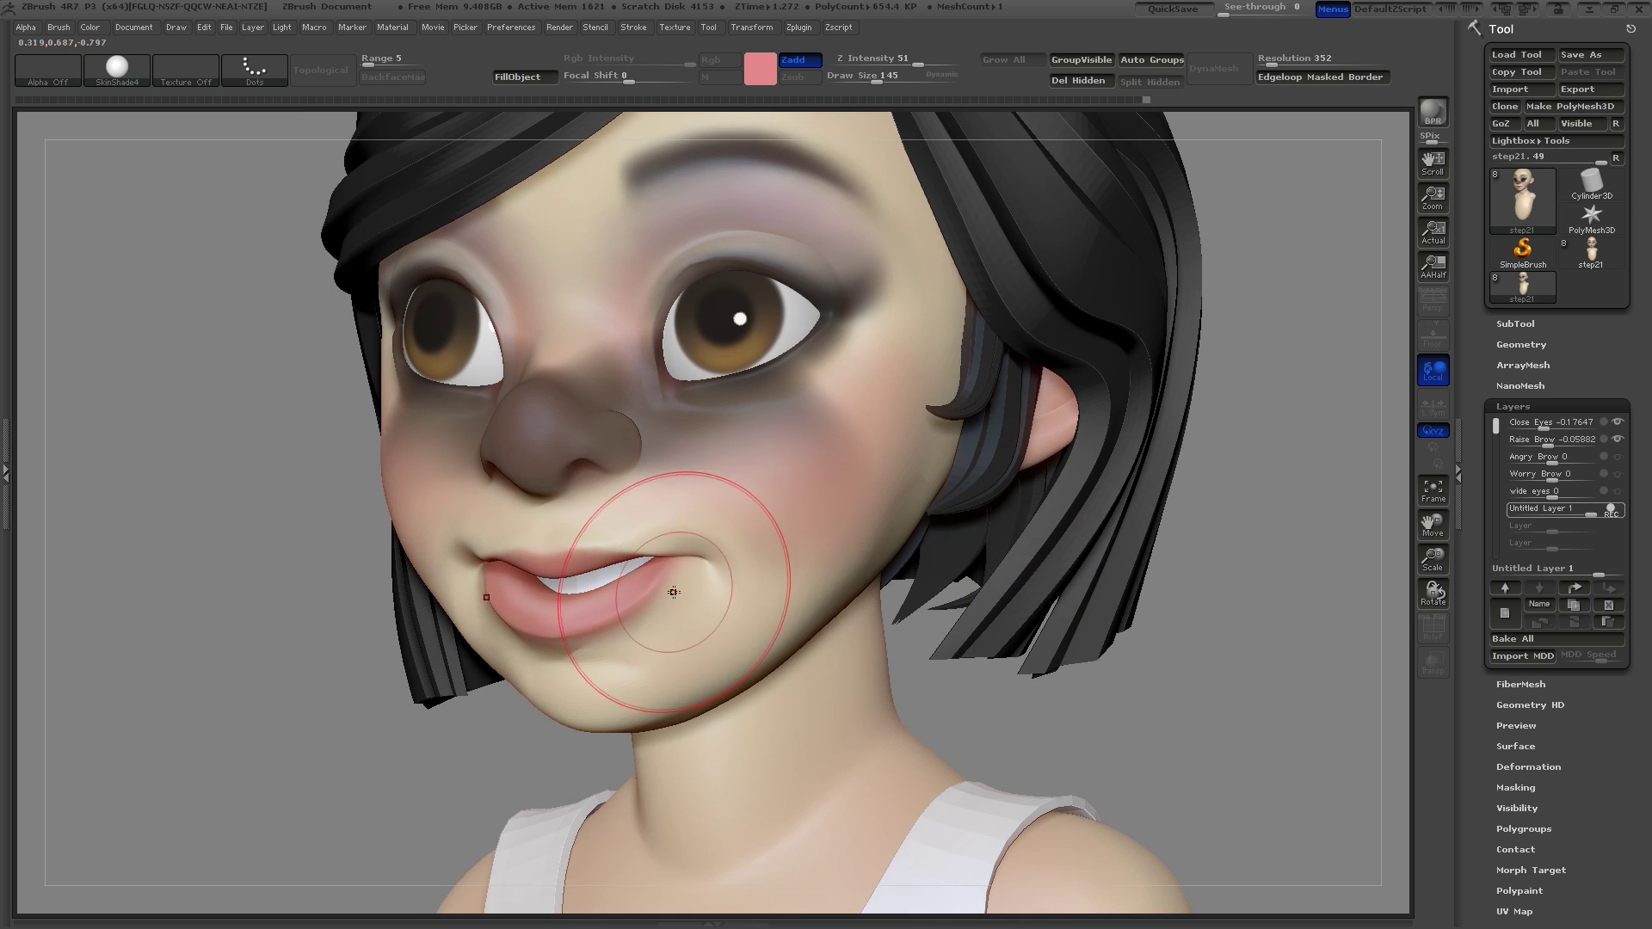
drag(439, 740, 646, 482)
drag(563, 594, 566, 577)
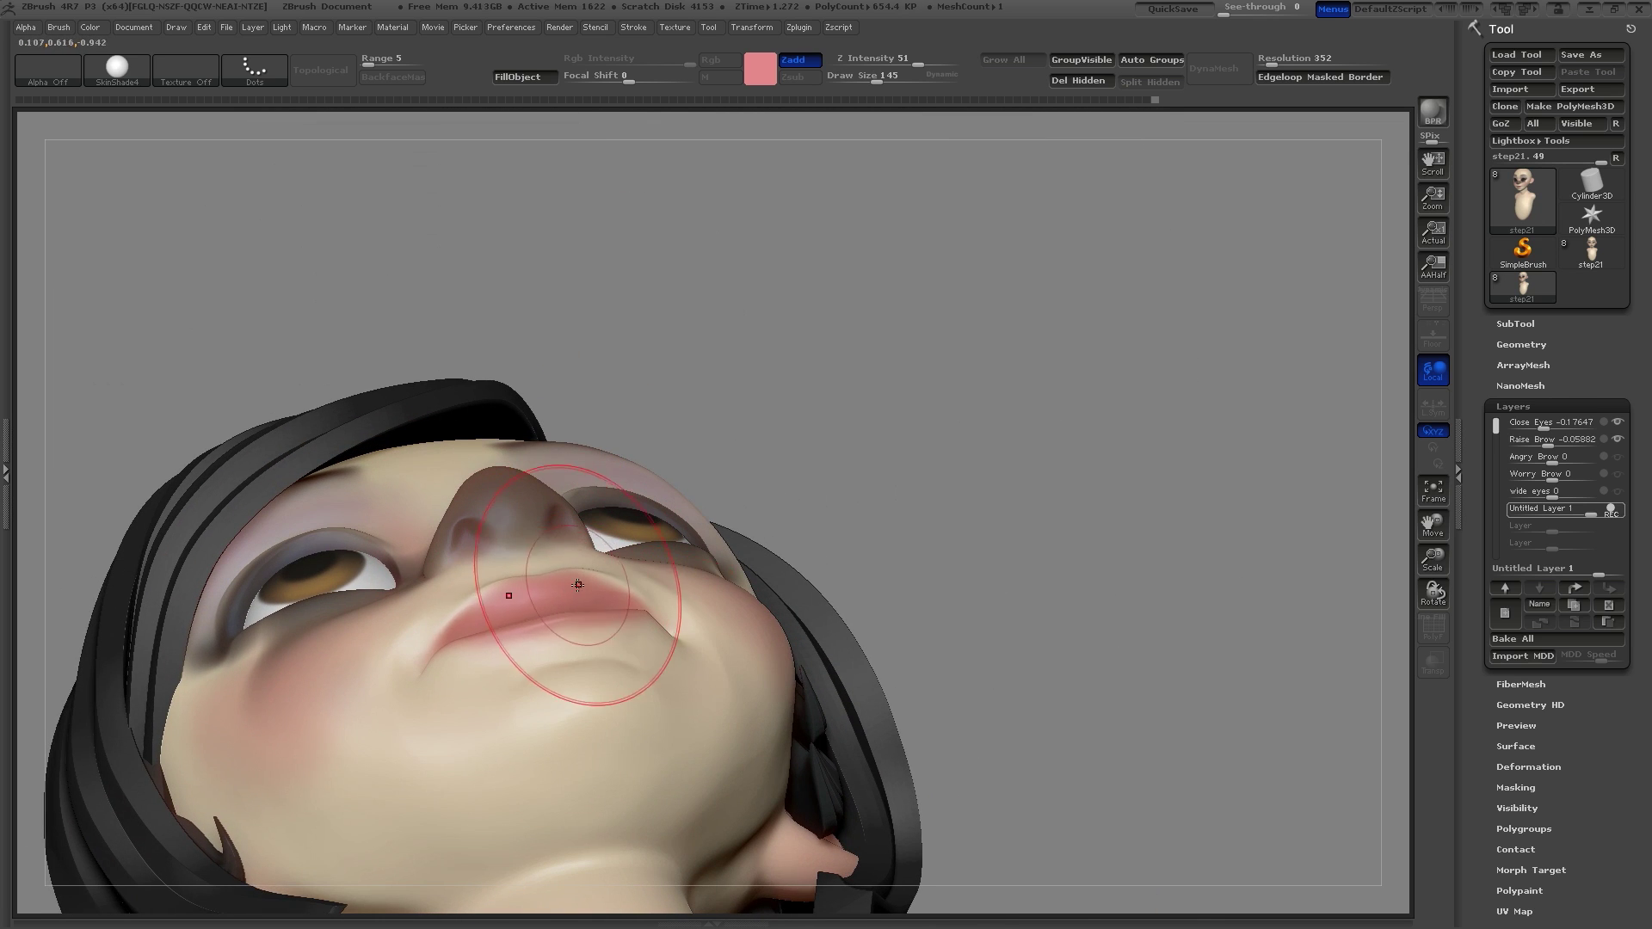
drag(1059, 430, 898, 431)
mouse_move(951, 367)
shift+mouse_down()
mouse_move(1113, 547)
mouse_move(704, 573)
shift+mouse_up()
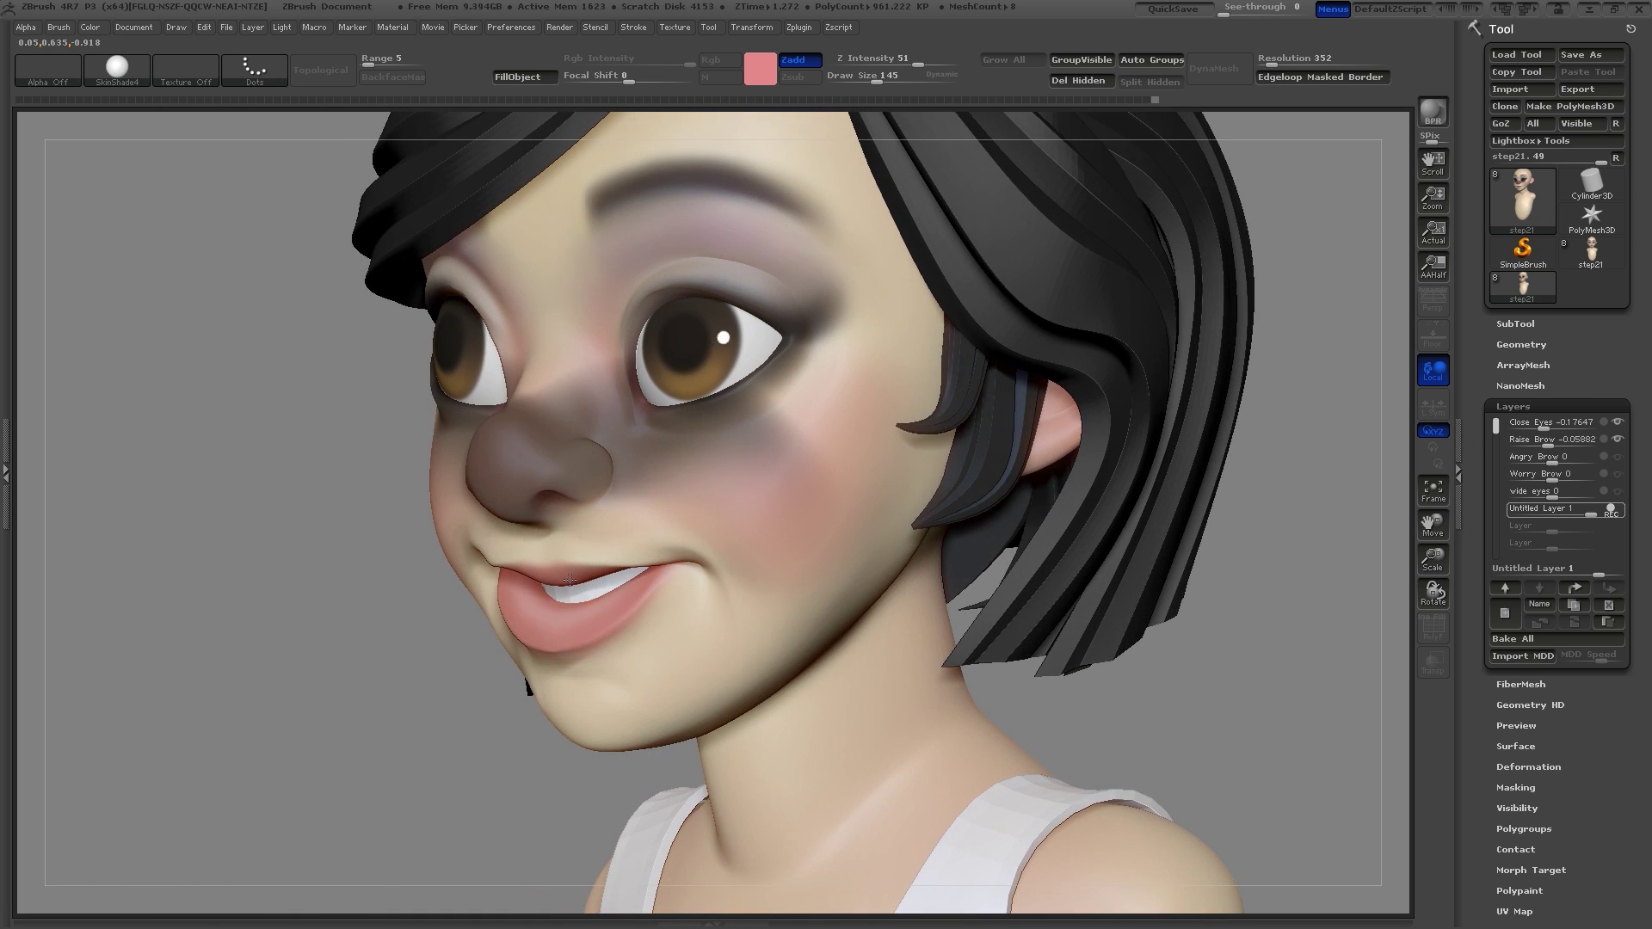
drag(310, 688, 375, 692)
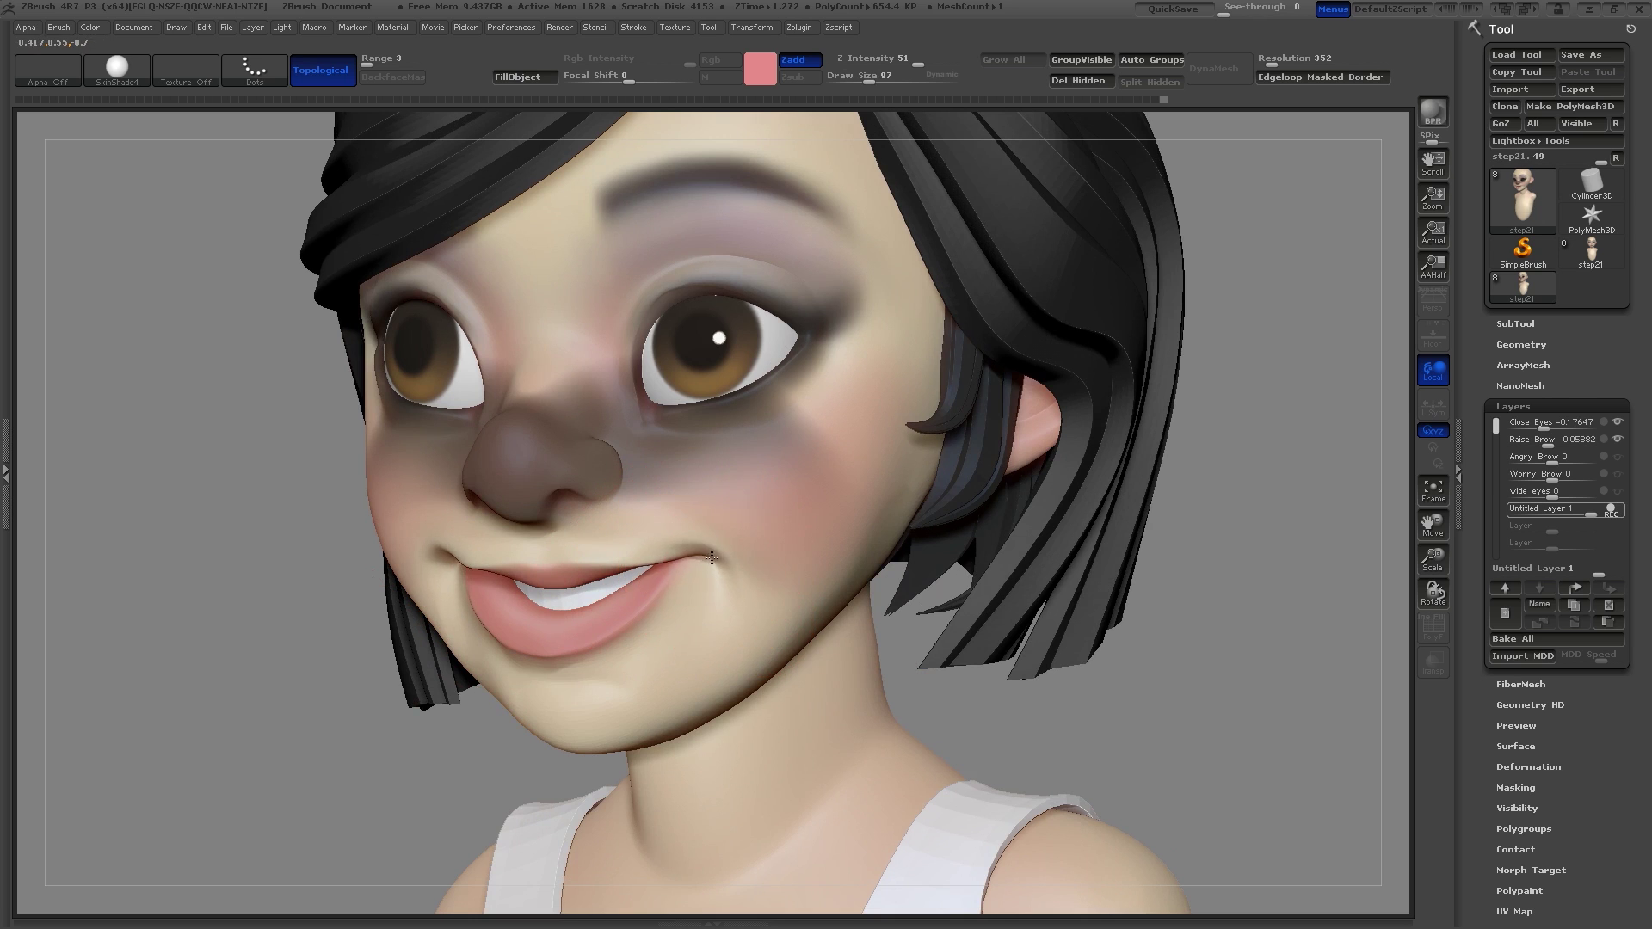
Step: Enlarge the brush and shape the smile's corners and lower lip from several angles with topological masking on
drag(1245, 591, 1164, 594)
click(879, 79)
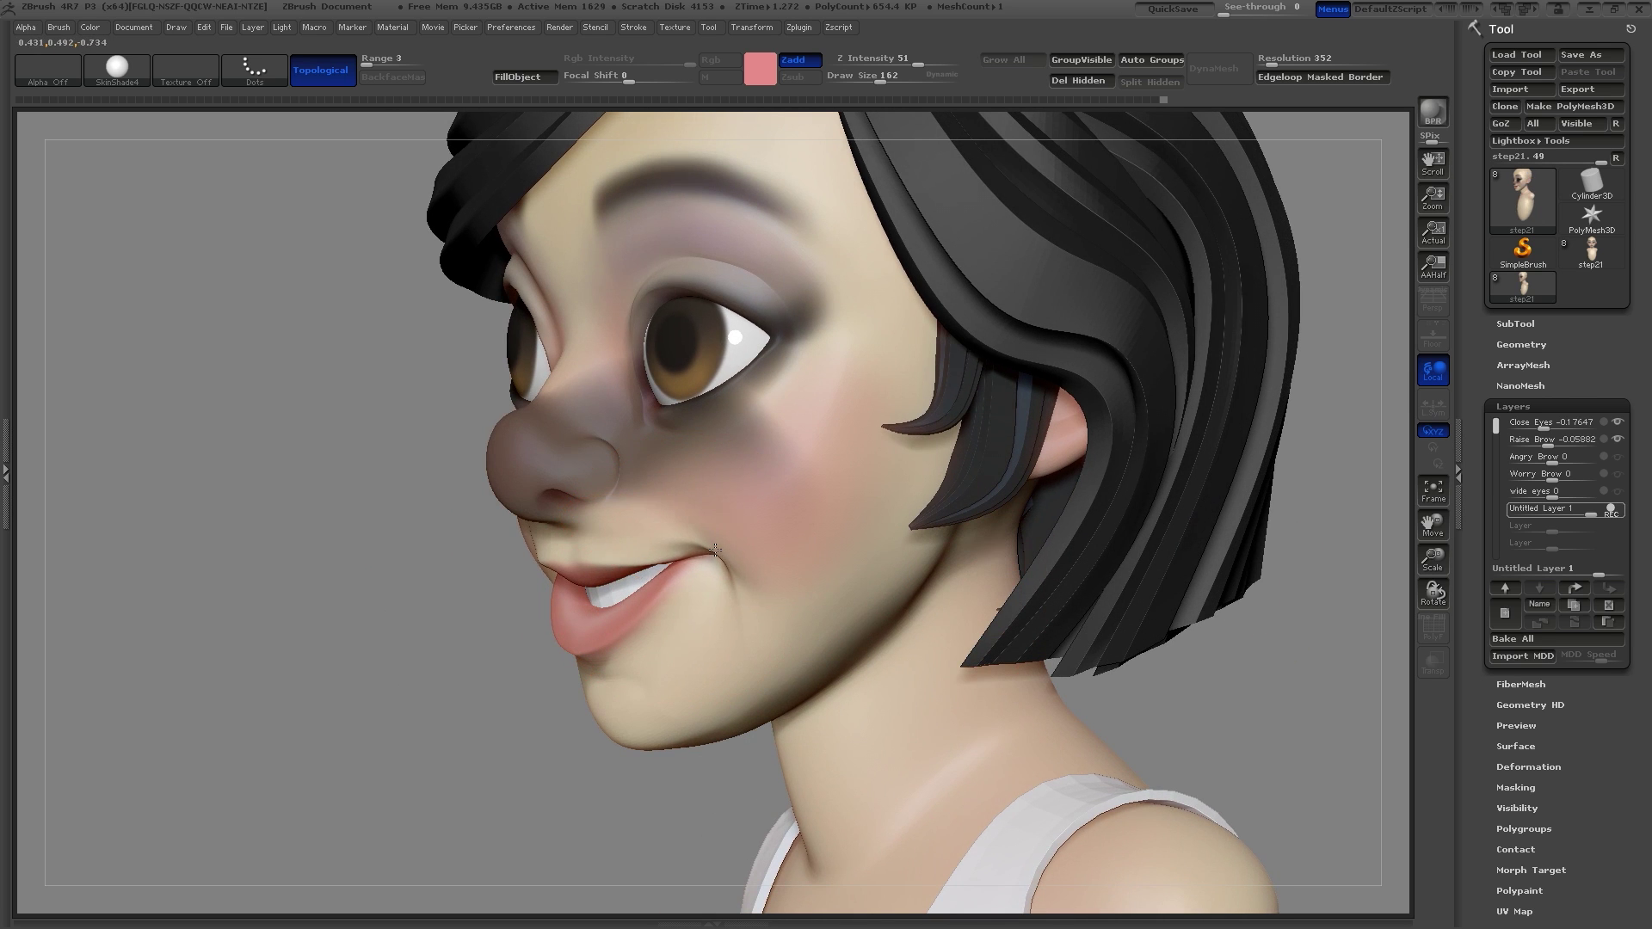
drag(576, 700, 731, 555)
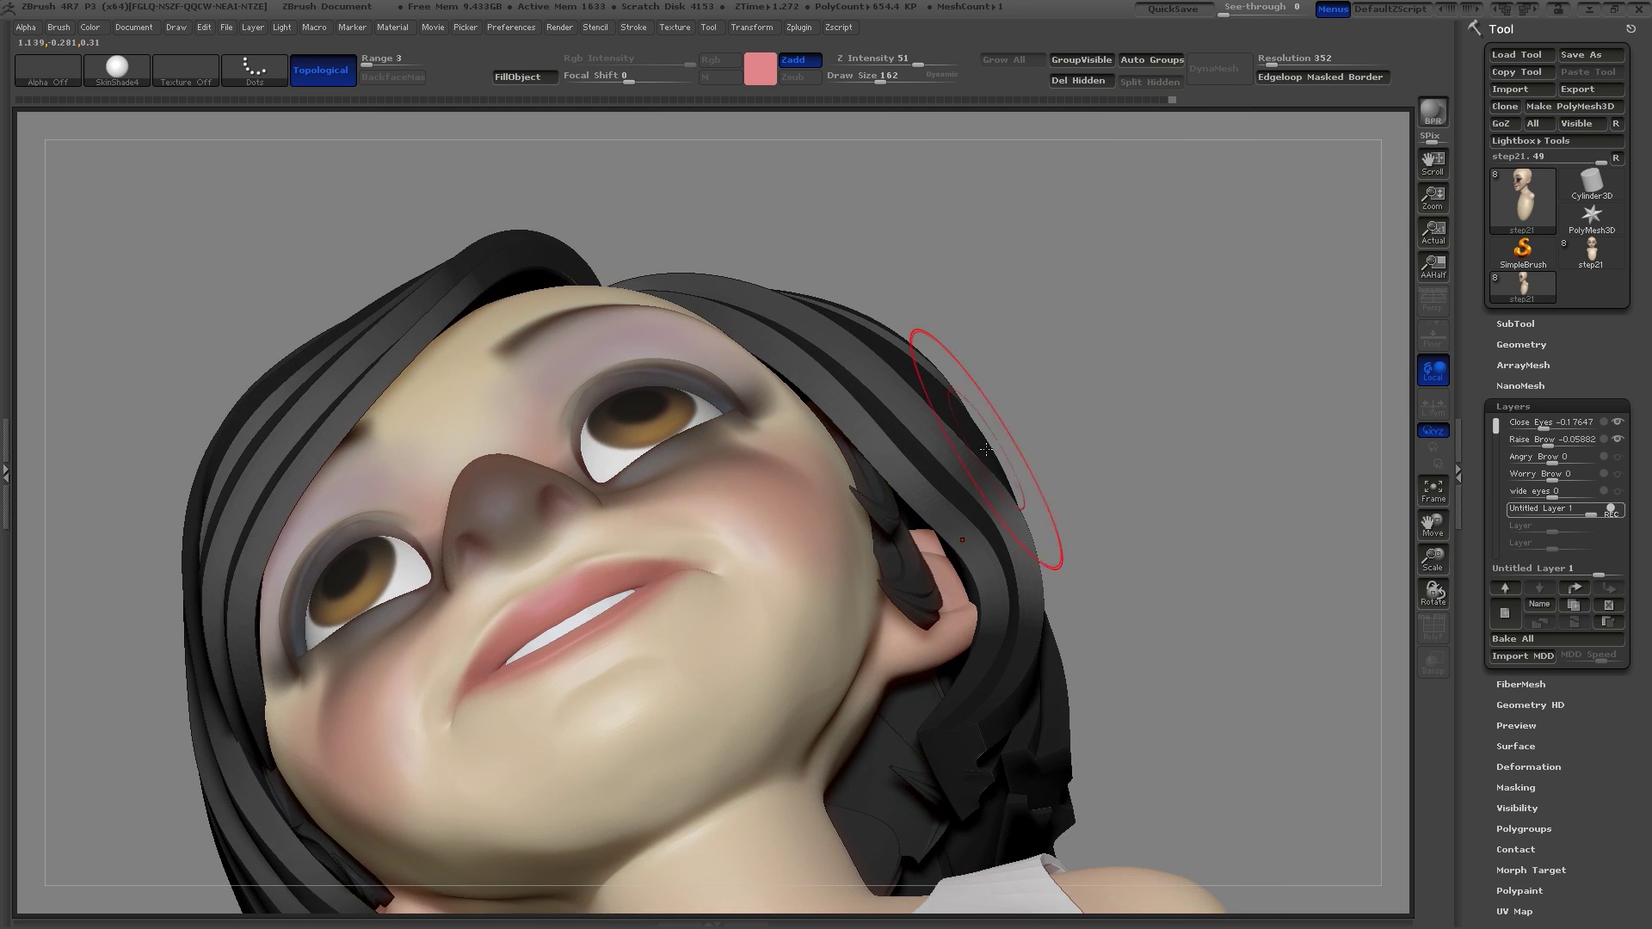
drag(1119, 447, 1144, 633)
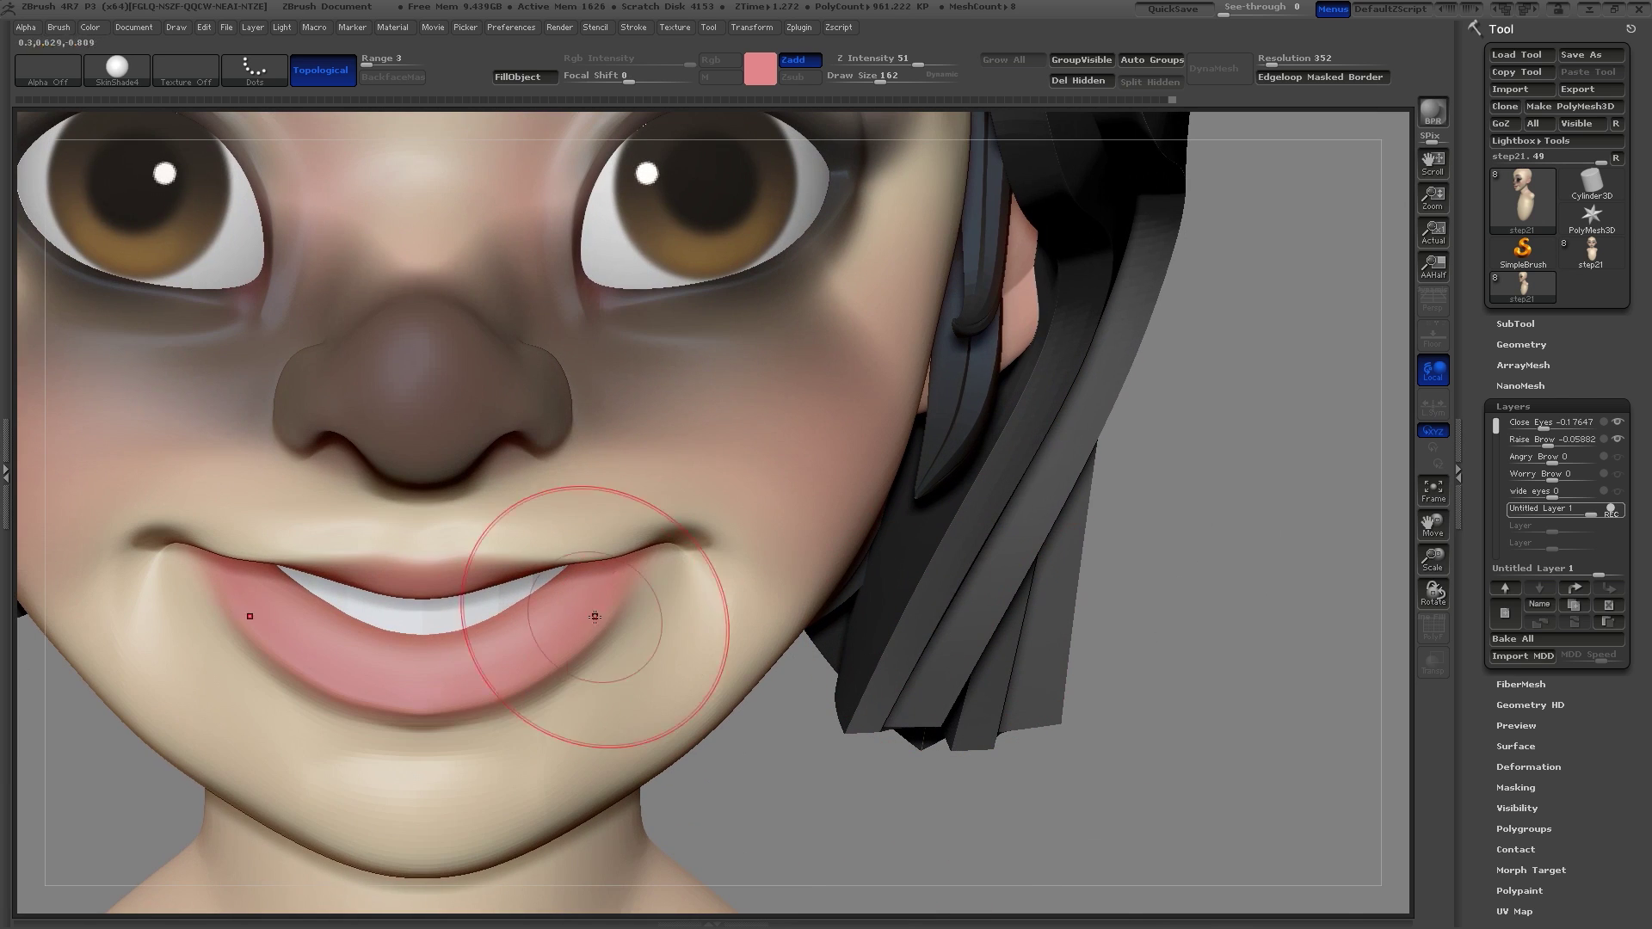
mouse_move(555, 635)
mouse_down()
mouse_move(560, 656)
mouse_move(592, 663)
mouse_move(422, 723)
mouse_up()
drag(804, 793, 688, 792)
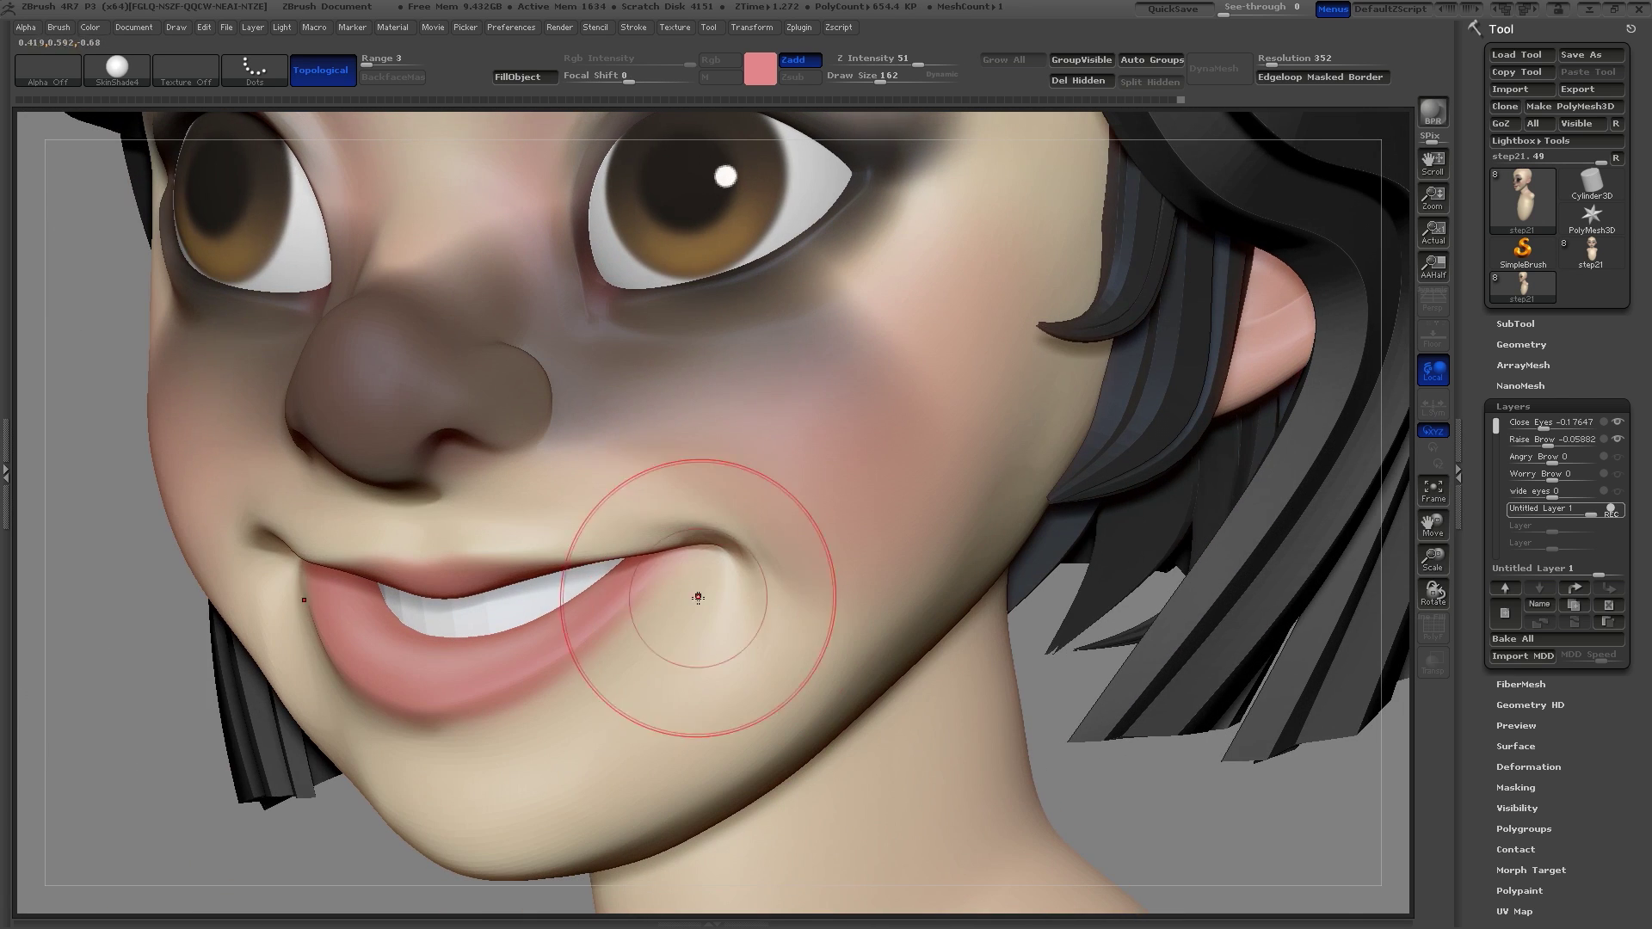
Step: Raise and tuck in the mouth corner, and smooth the skin fold between the corner and the cheek
drag(698, 597, 689, 563)
drag(1196, 798, 1102, 800)
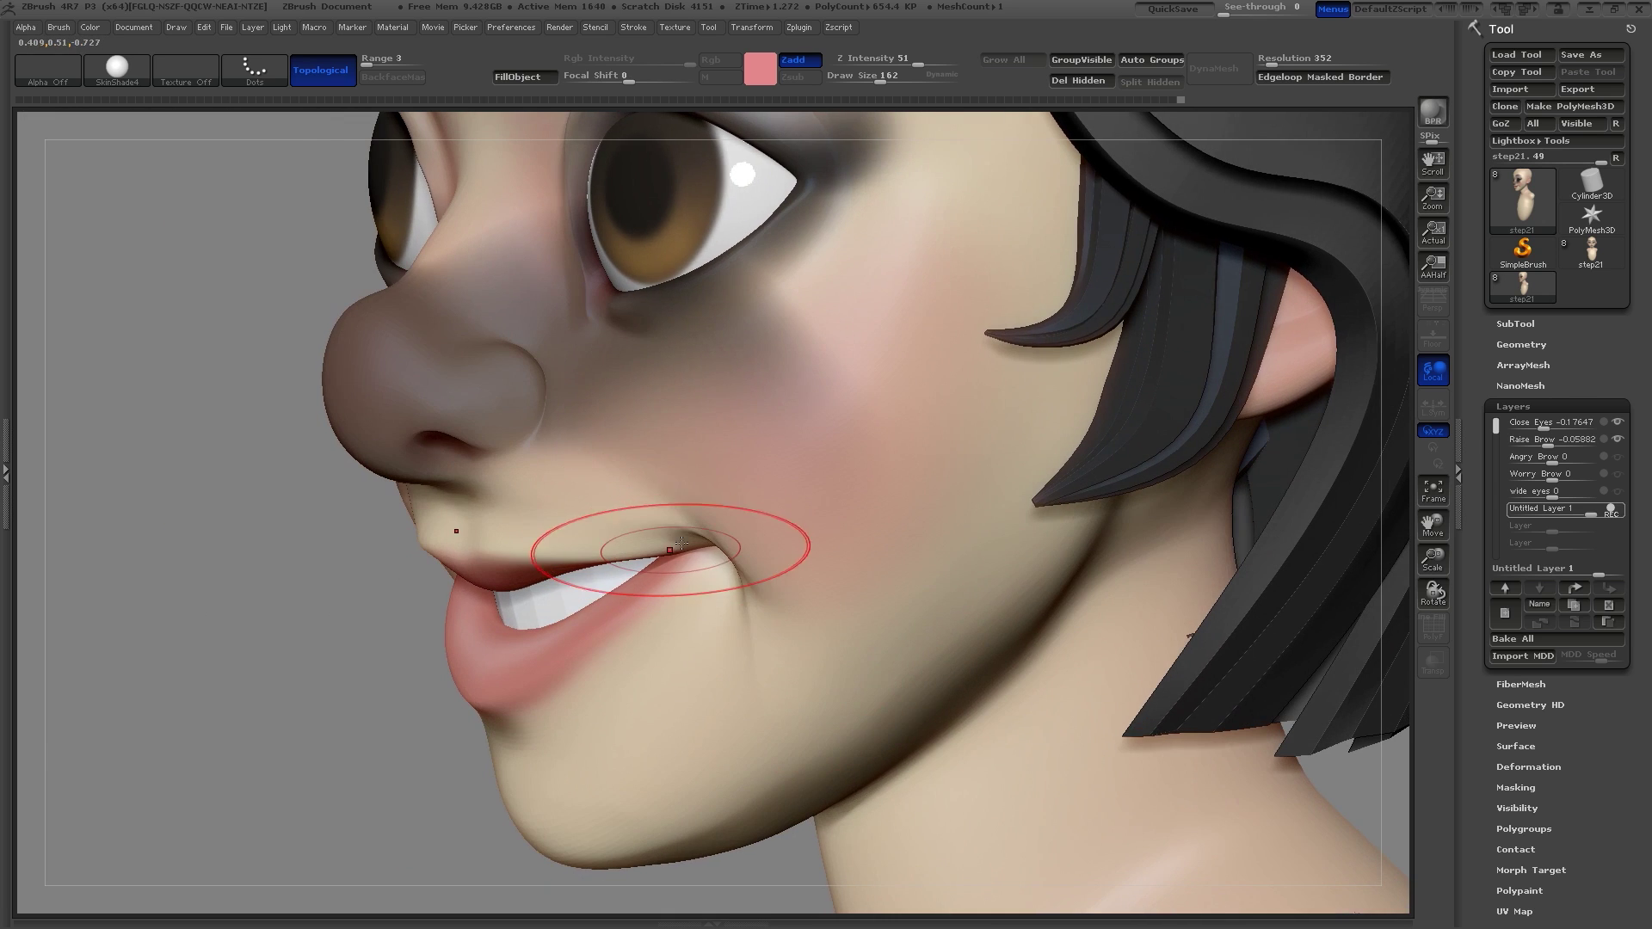
drag(694, 536, 697, 529)
drag(755, 599, 768, 580)
shift+drag(724, 648, 742, 627)
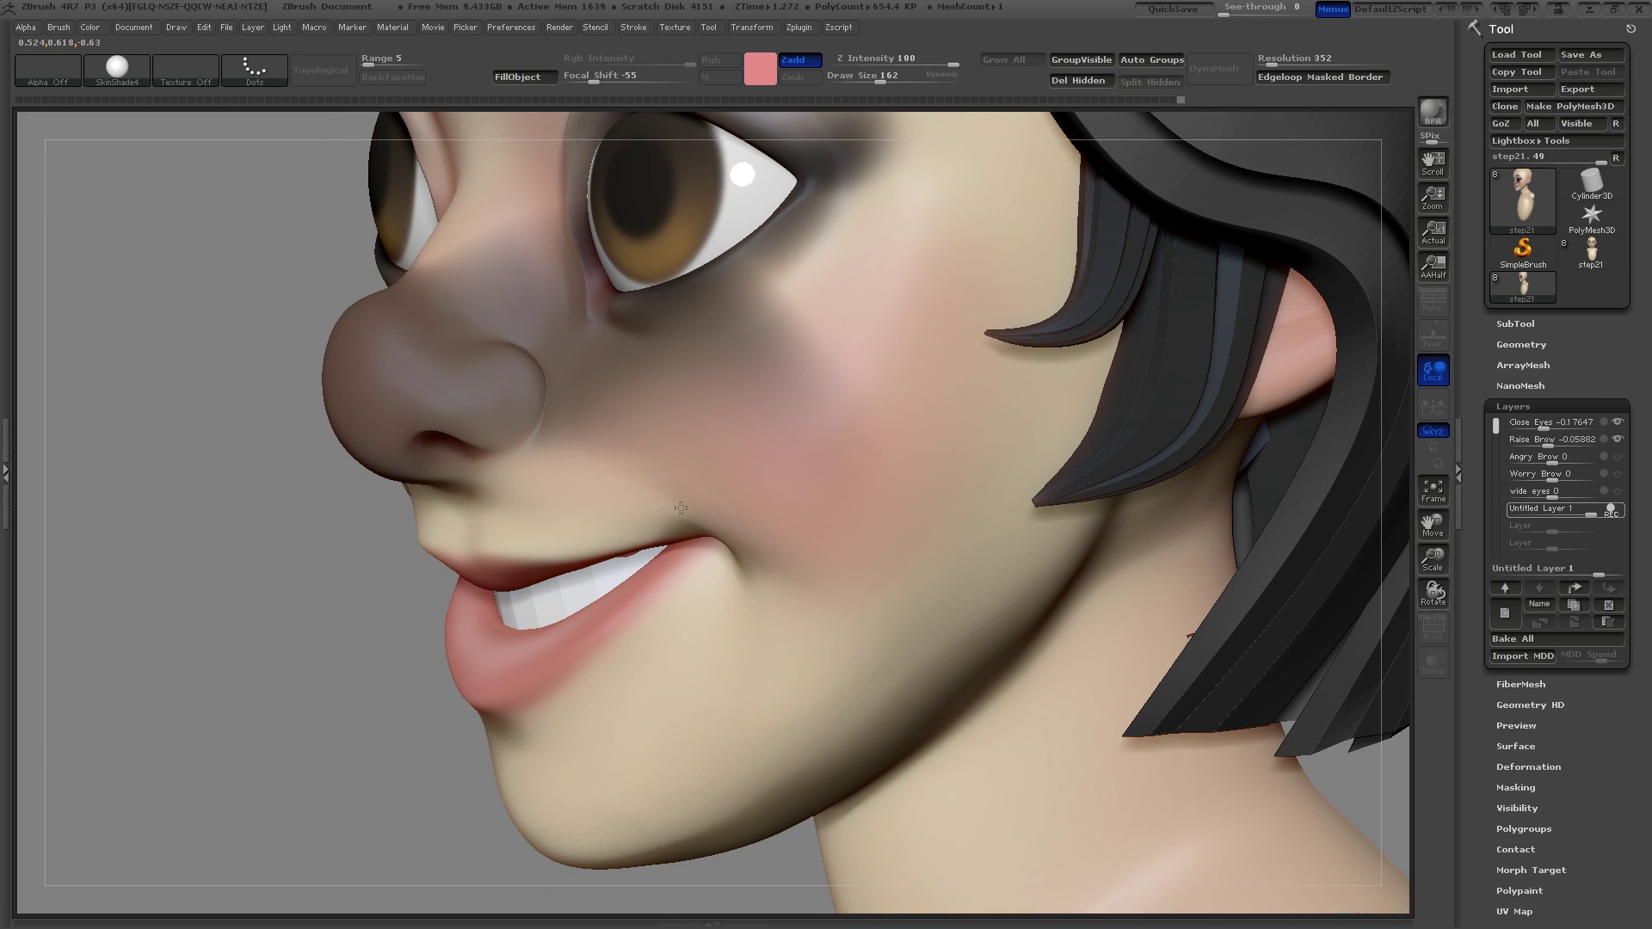
drag(391, 732, 491, 733)
shift+drag(737, 582, 747, 554)
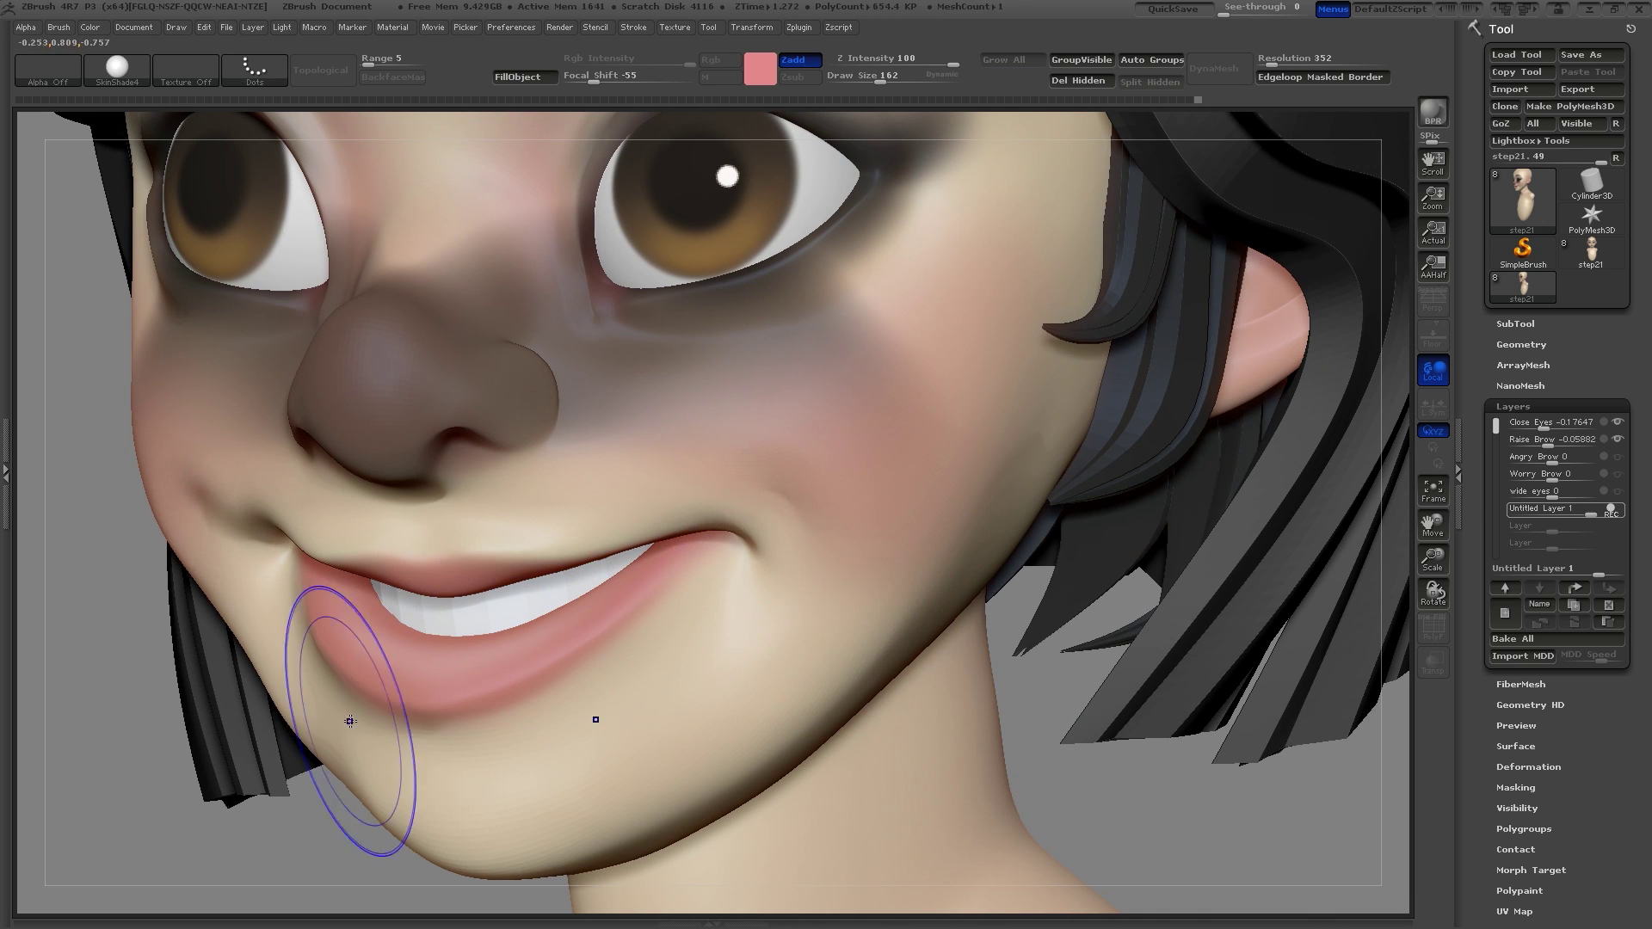
Step: Resize the brush and pull the outer part of the lower lip up toward the mouth corners
key(shift+d)
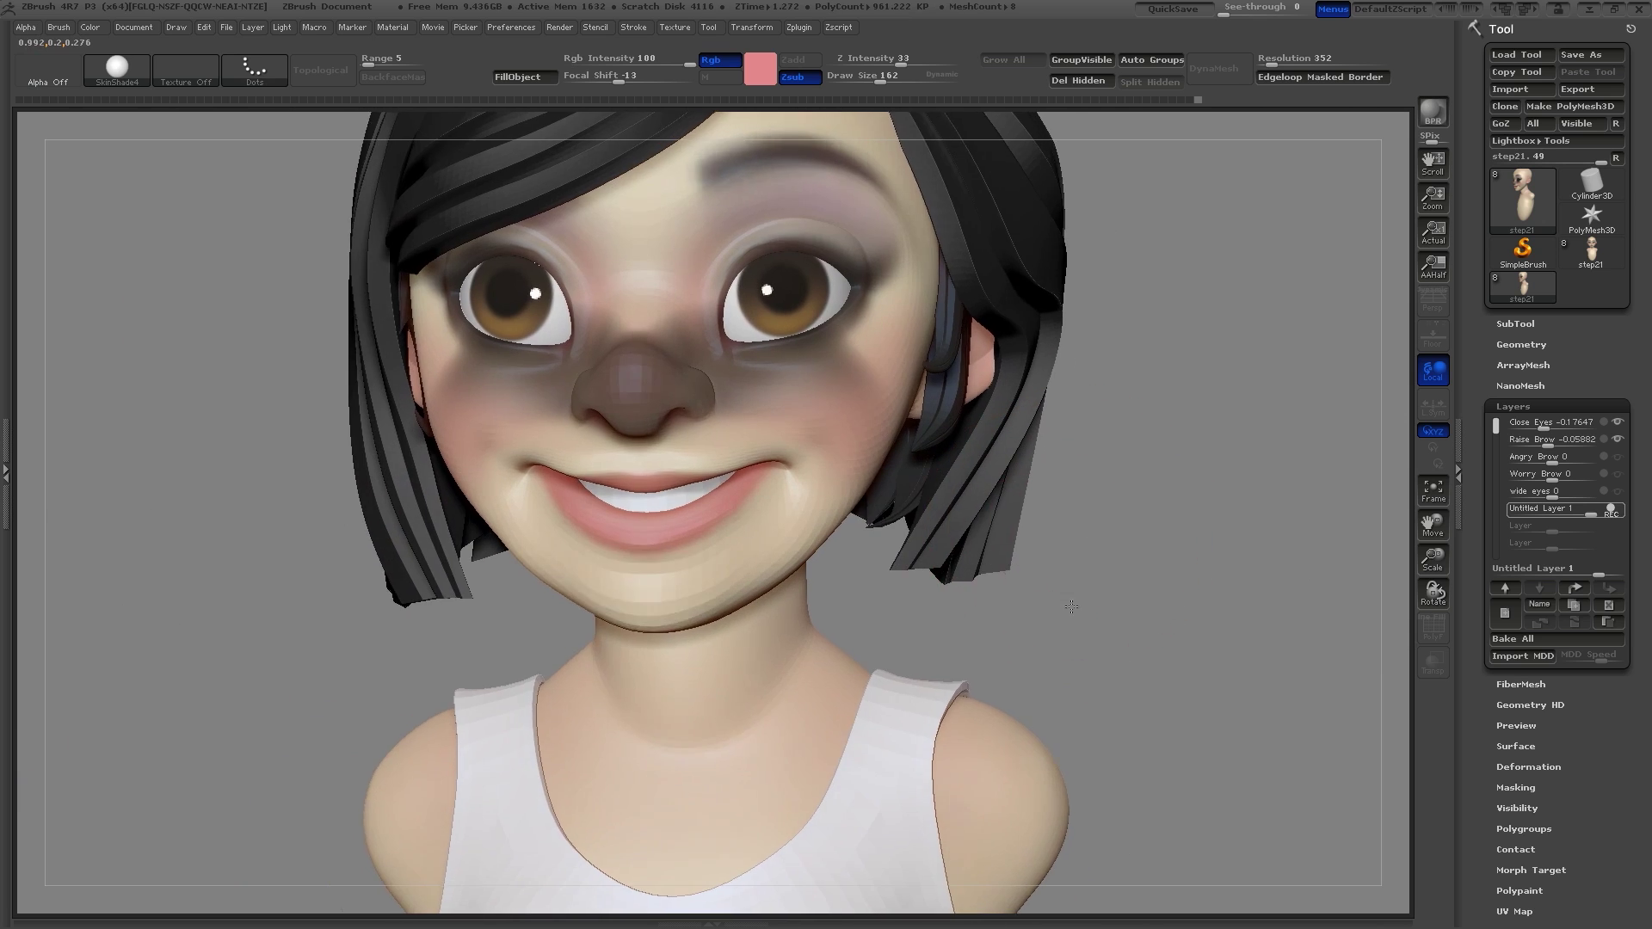
key(s)
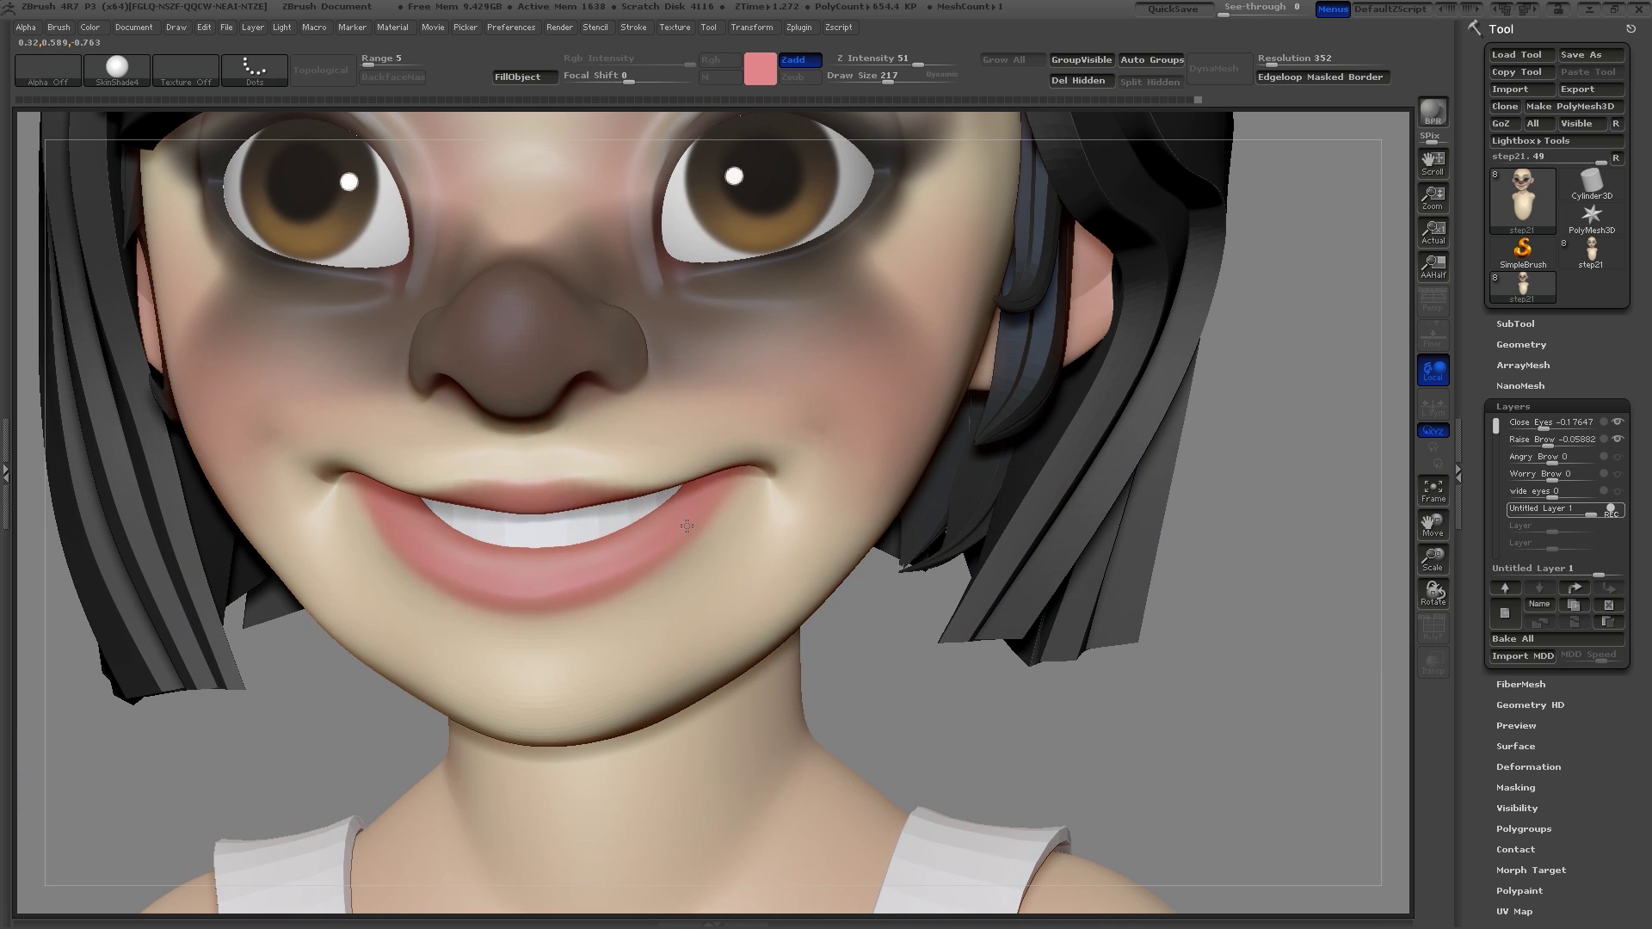
key(s)
drag(680, 548, 706, 521)
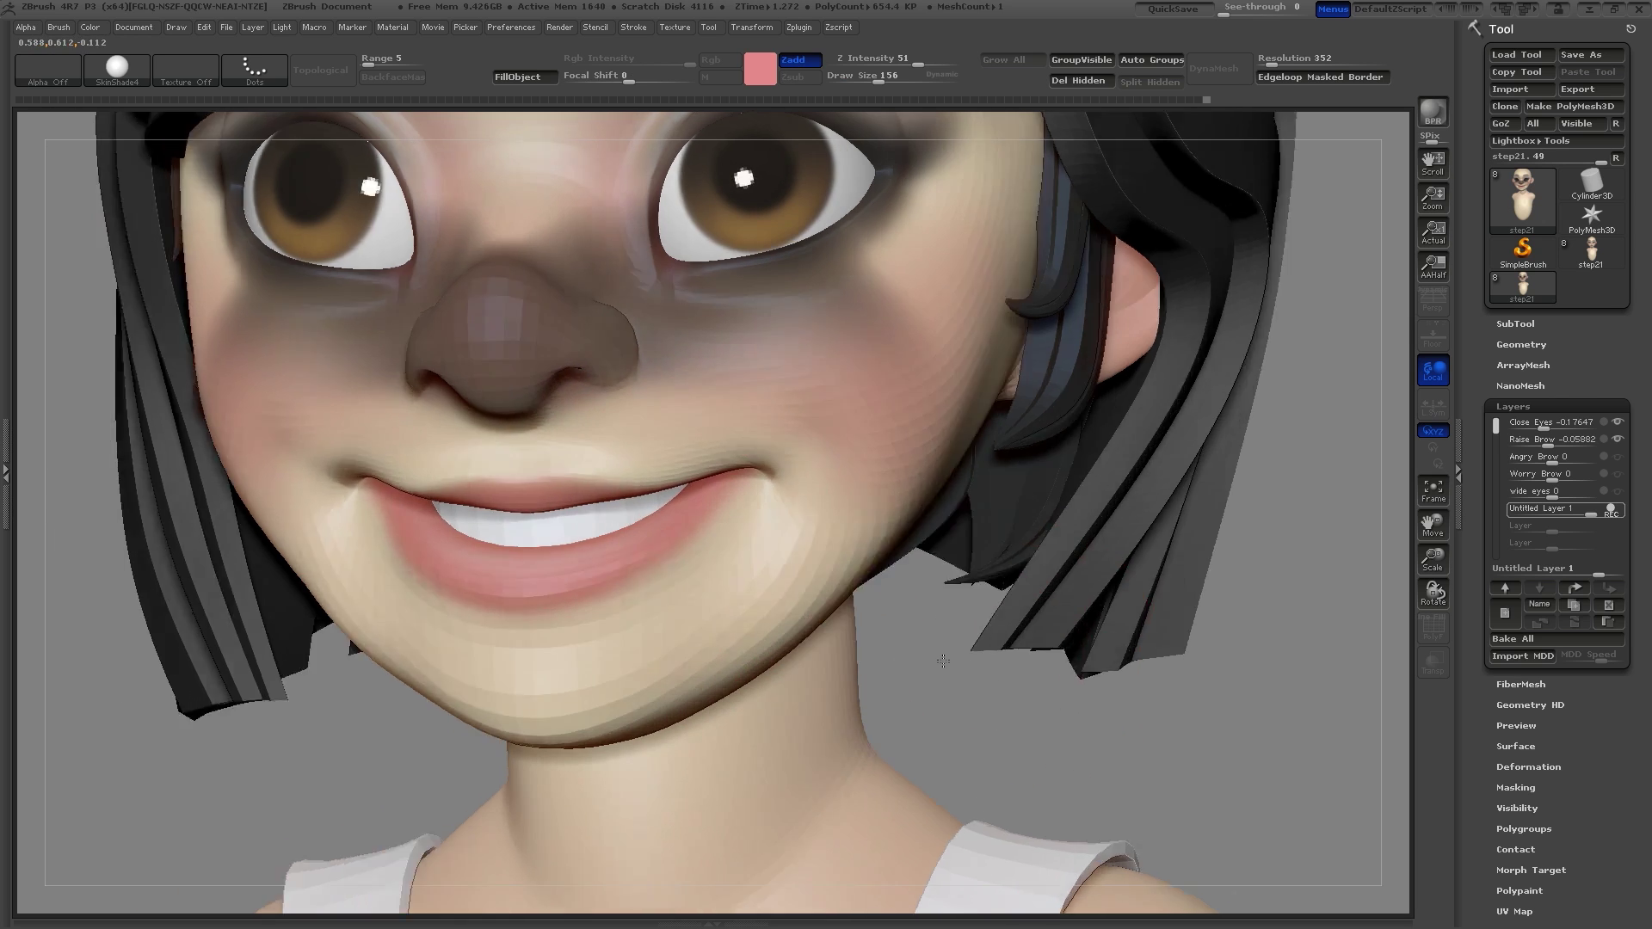
Step: Push the chin and lower lip slightly back in profile using a draw size of 258
key(s)
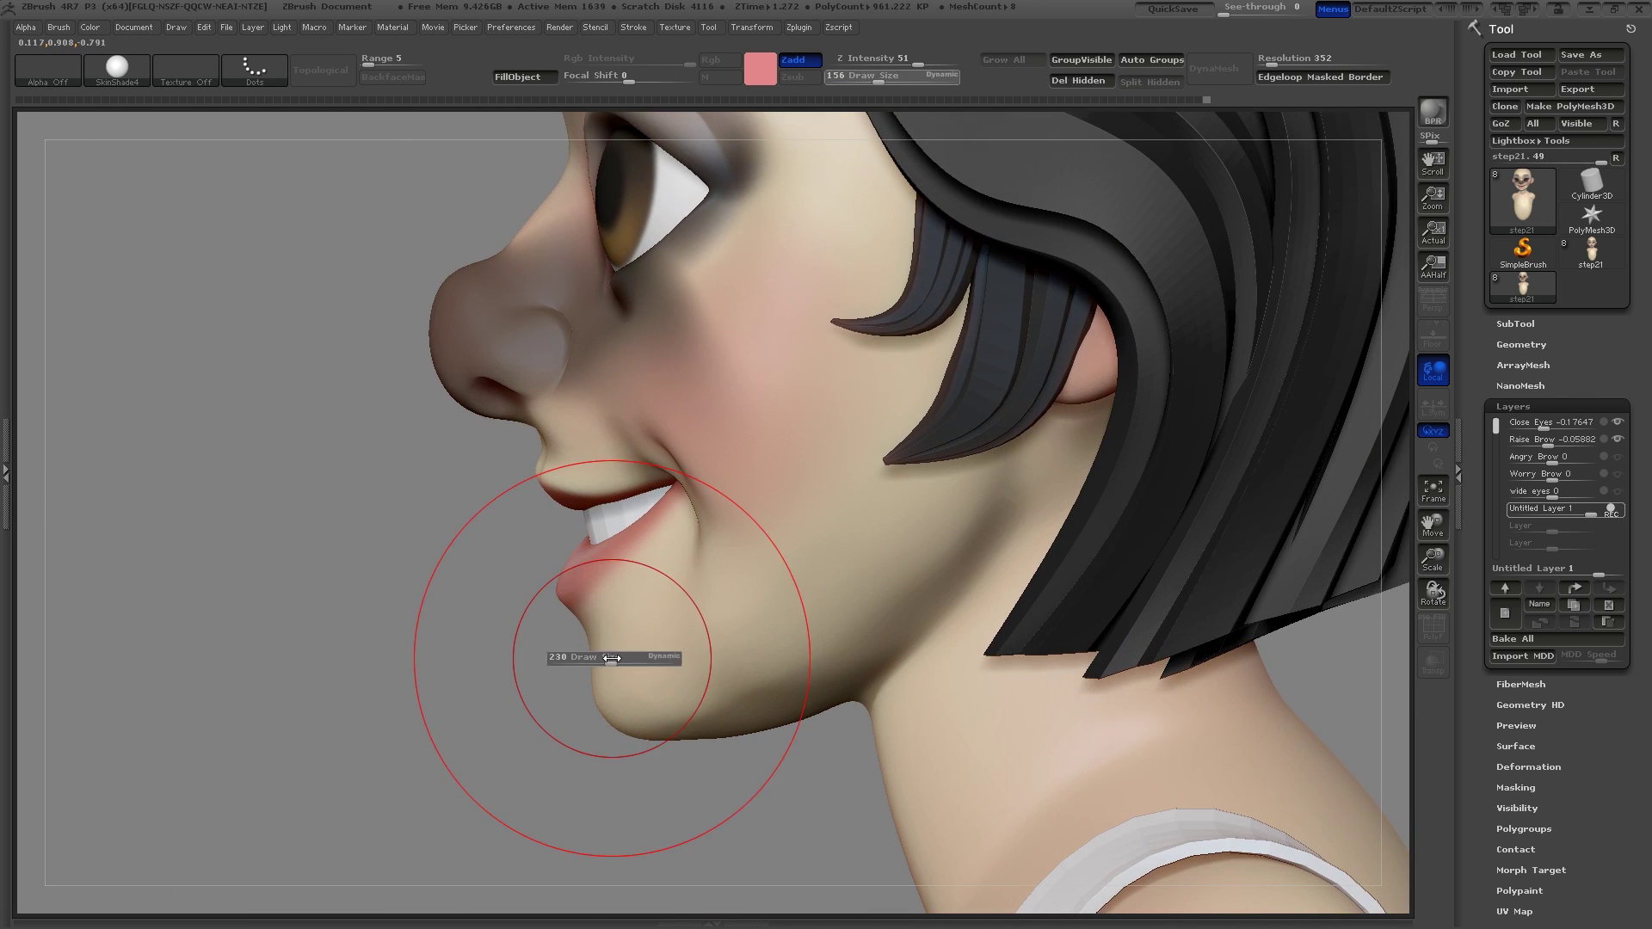
drag(612, 658, 615, 658)
drag(617, 691, 634, 689)
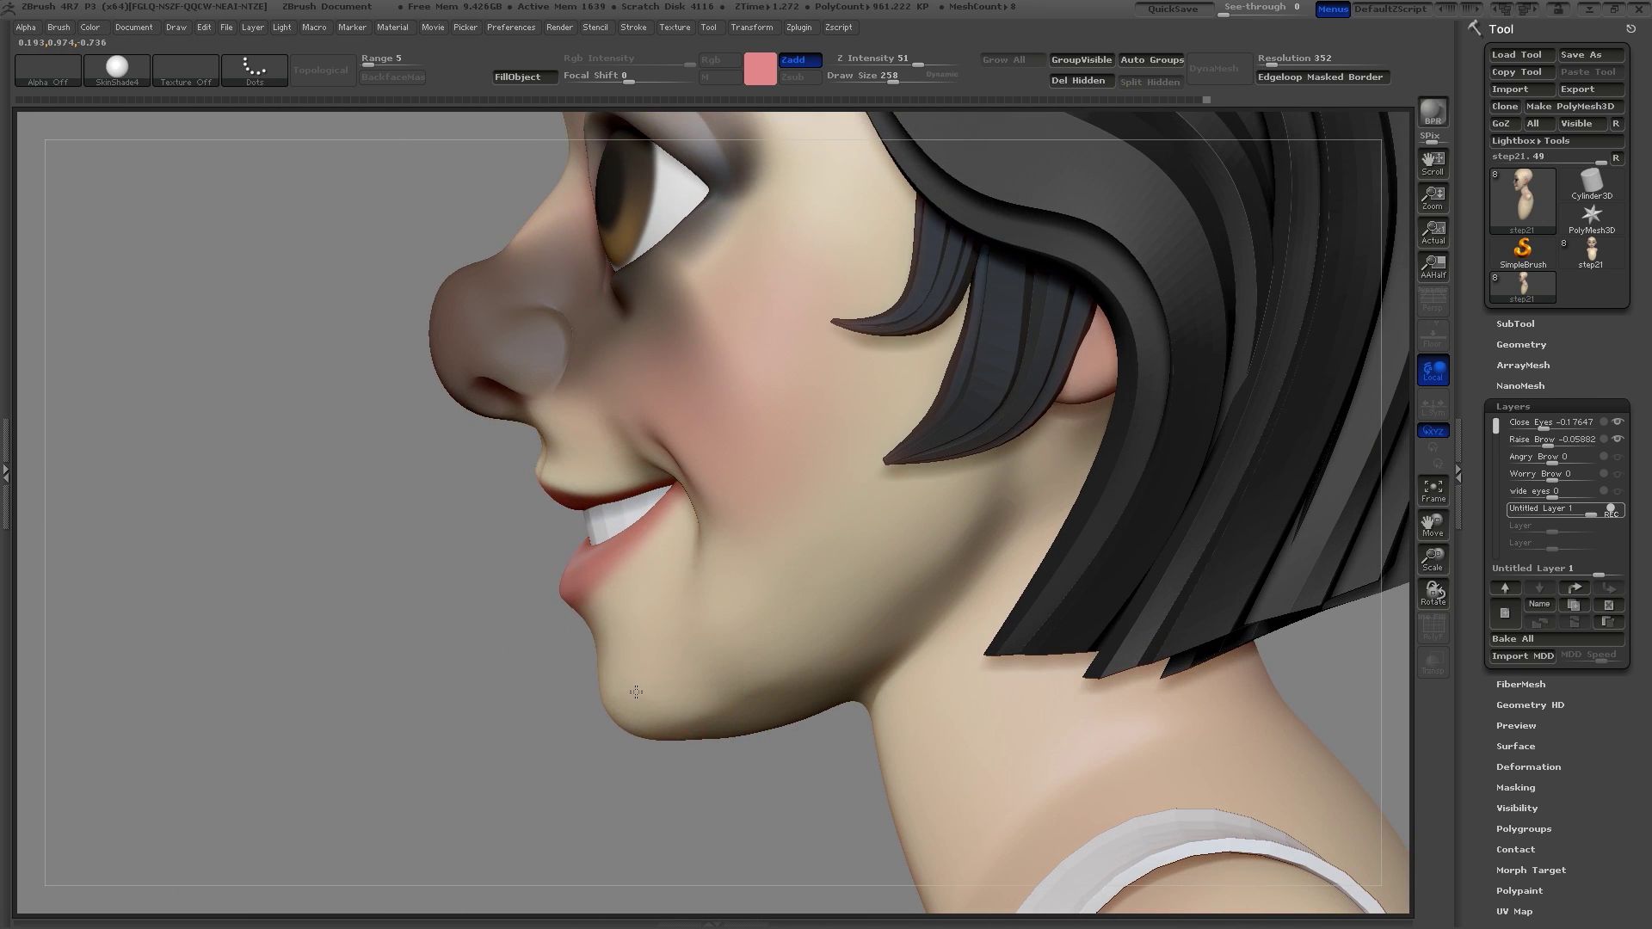
drag(580, 581, 596, 578)
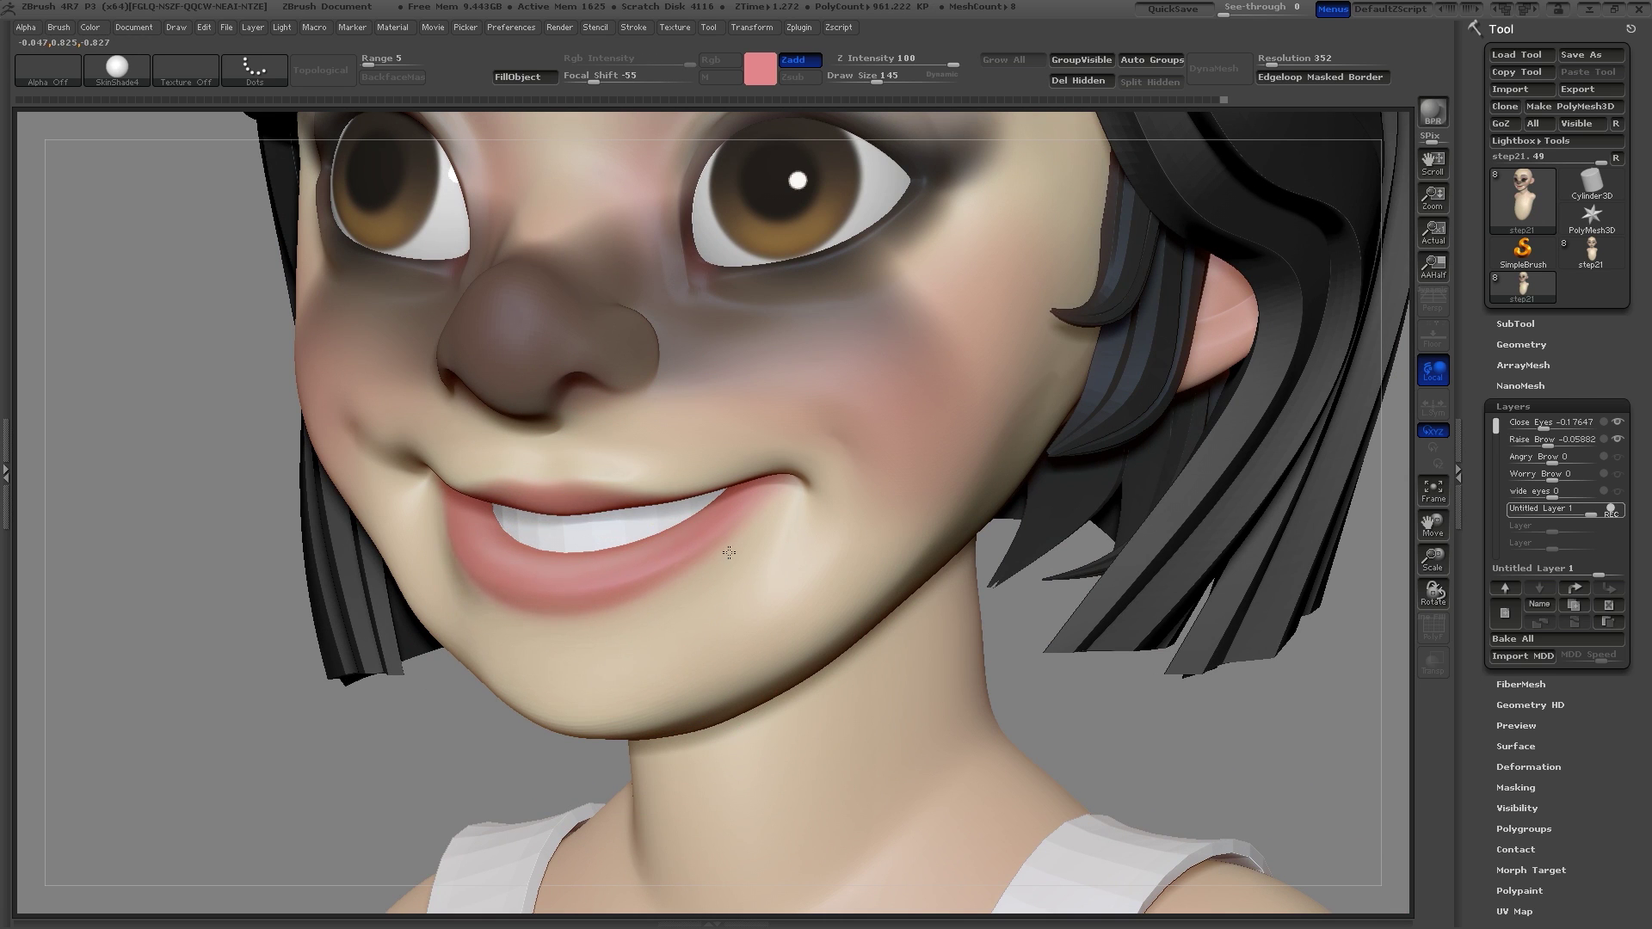
Step: Reduce the brush size and soften the creases at the mouth corners
key(shift)
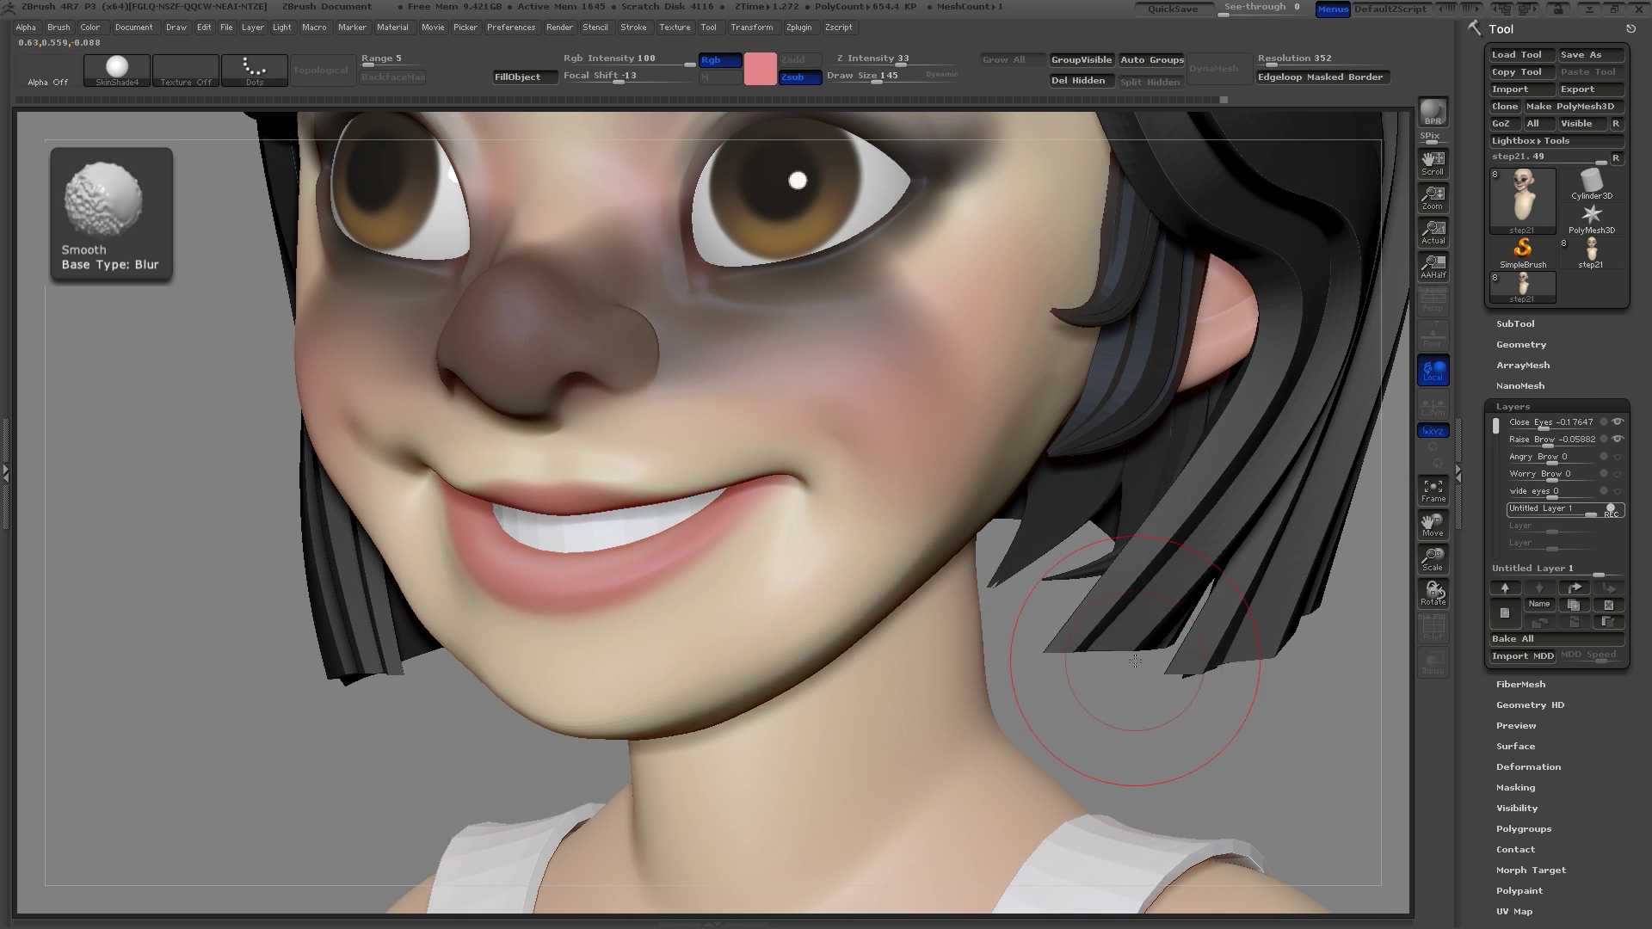
mouse_move(1180, 719)
alt+mouse_down()
mouse_move(1173, 554)
mouse_move(966, 608)
mouse_move(1089, 603)
mouse_move(1154, 645)
mouse_move(1153, 688)
alt+mouse_up()
key(bracketleft)
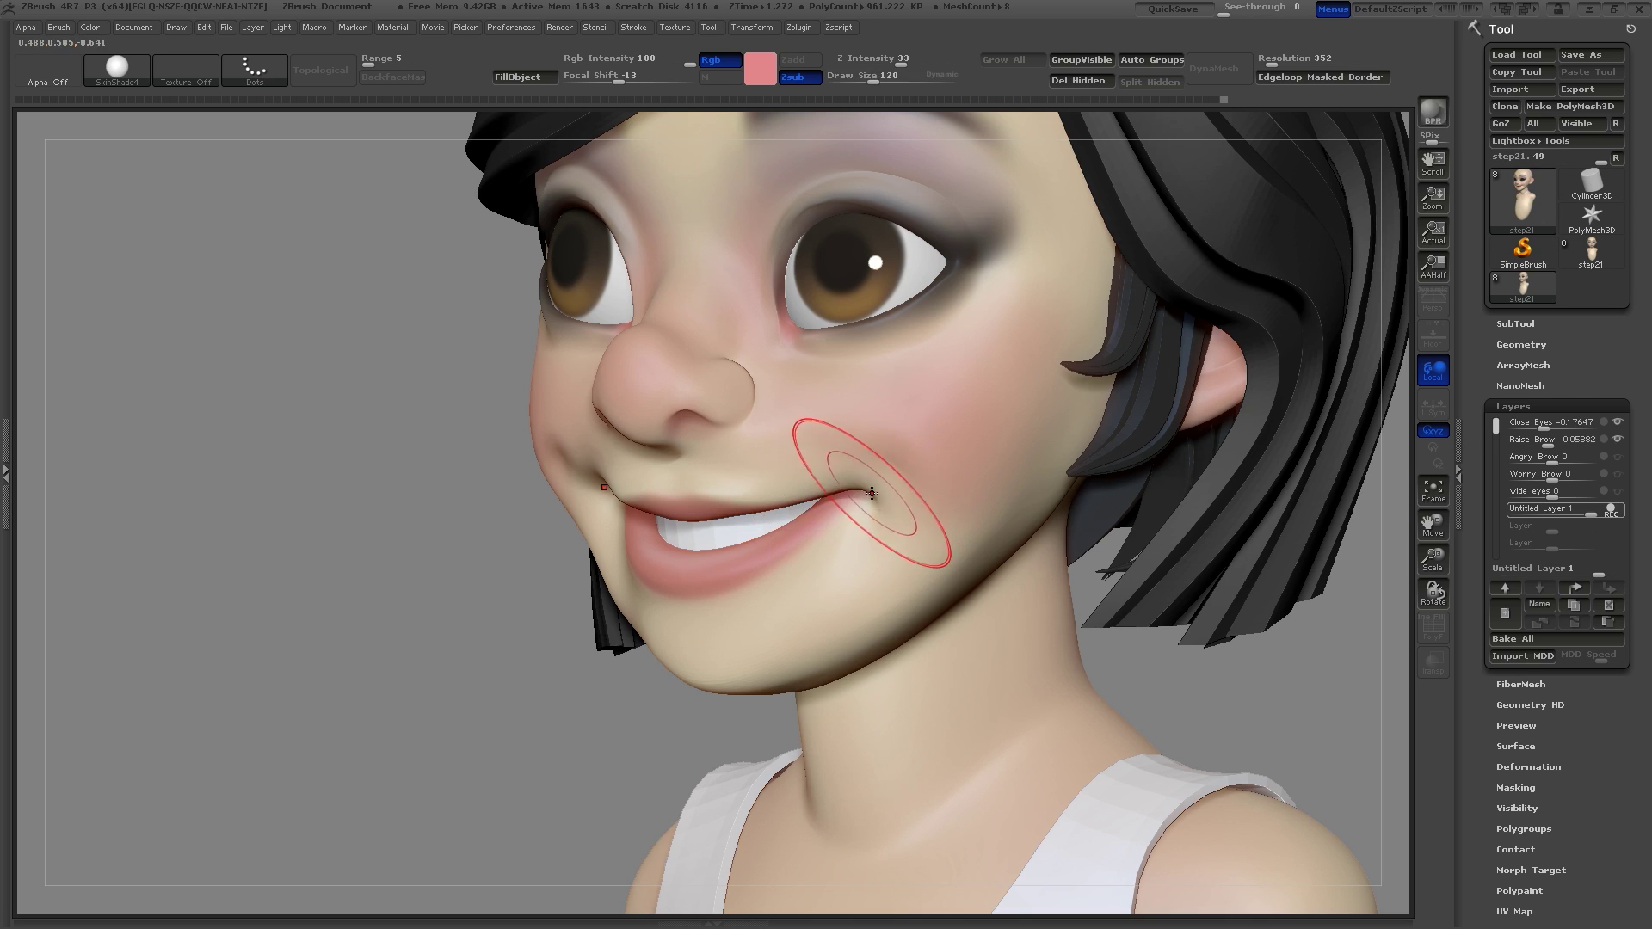
key(bracketleft)
key(bracketleft)
drag(861, 491, 864, 490)
Step: Refine the mouth corners and nudge the upper lip upward with the Move brush
key(s)
drag(867, 493, 864, 483)
key(b)
key(m)
key(v)
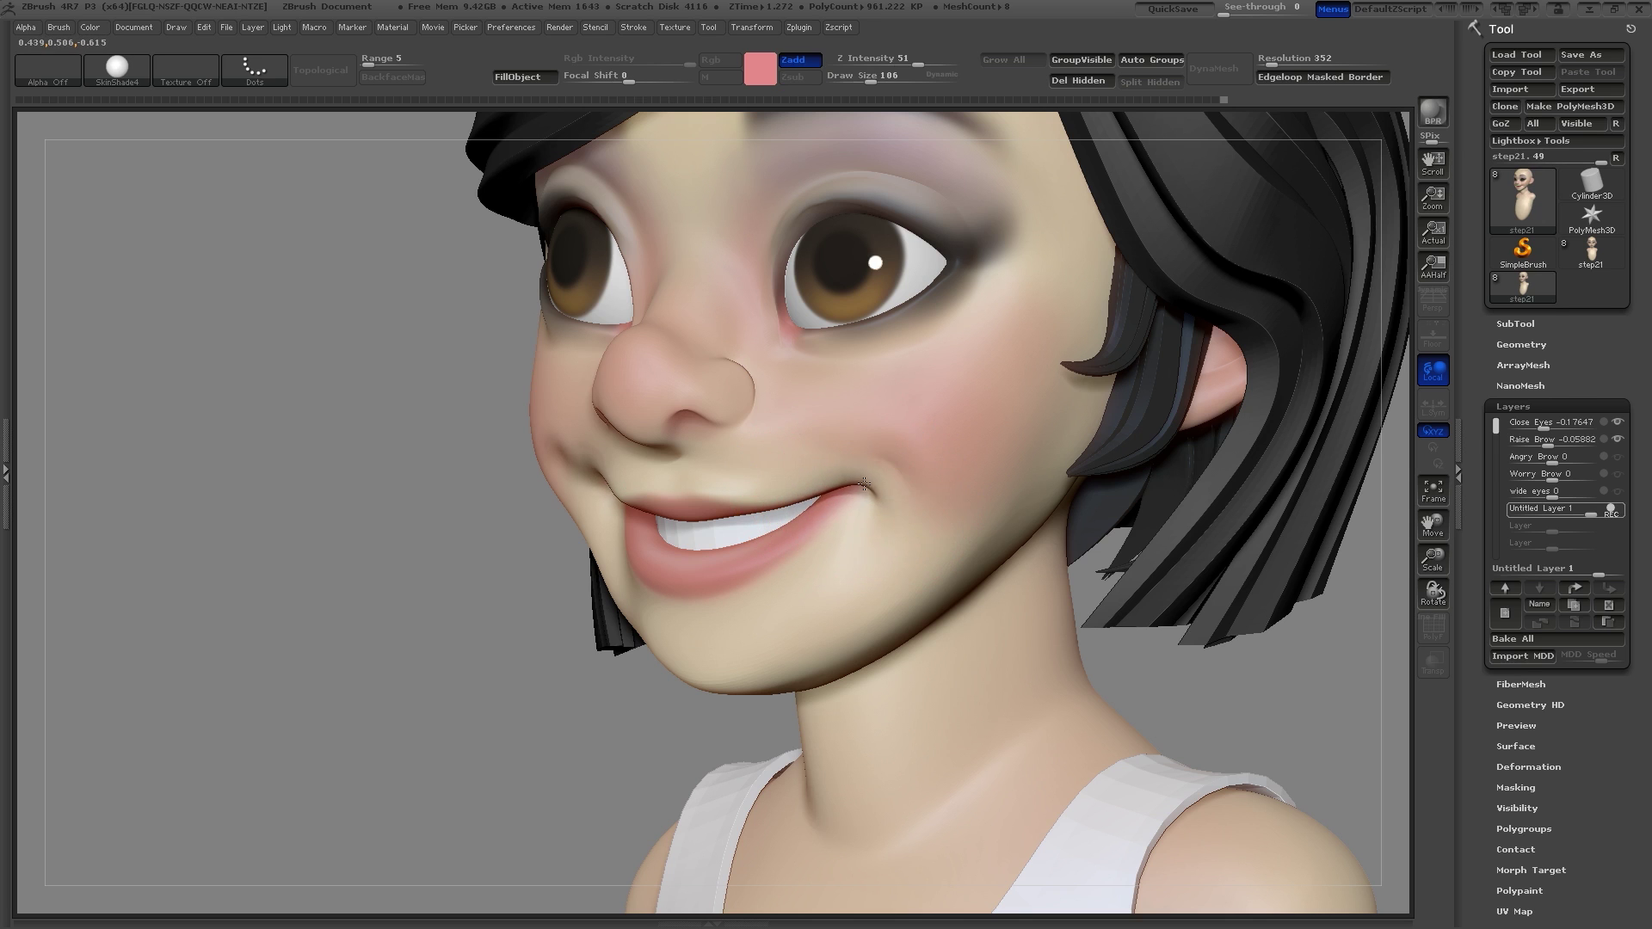
drag(687, 520, 687, 513)
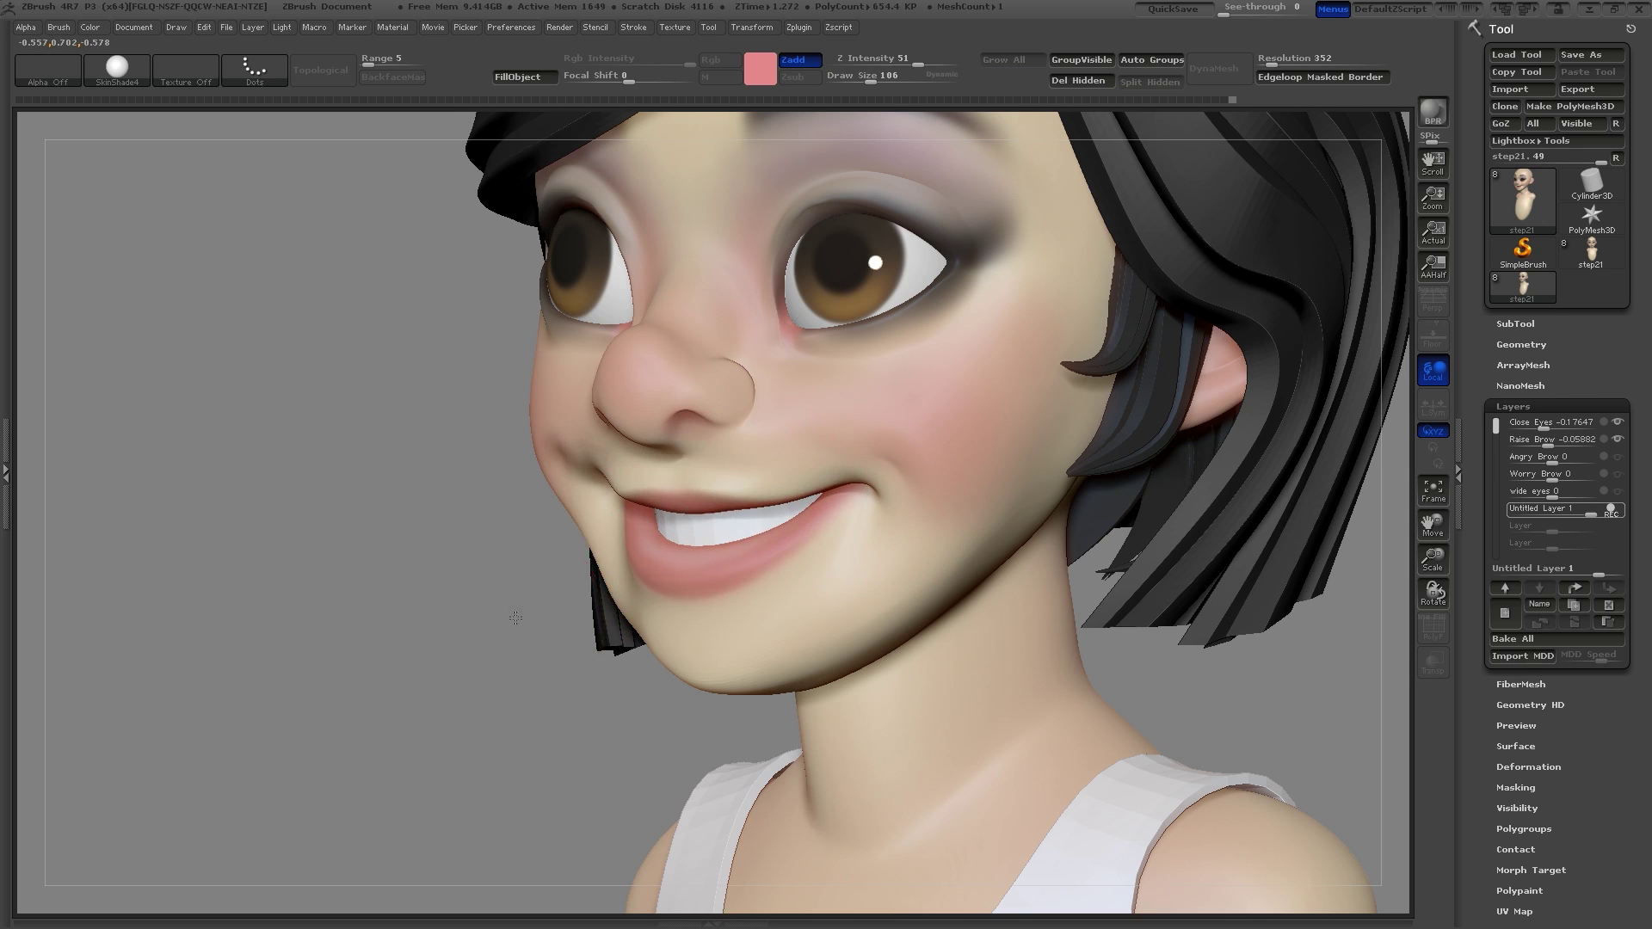
Step: Puff out the cheeks beneath the eyes with the Inflat brush at a Z intensity of 10
drag(516, 616, 570, 609)
key(s)
key(b)
key(i)
key(n)
mouse_move(929, 429)
mouse_down()
mouse_move(992, 477)
mouse_move(981, 422)
mouse_up()
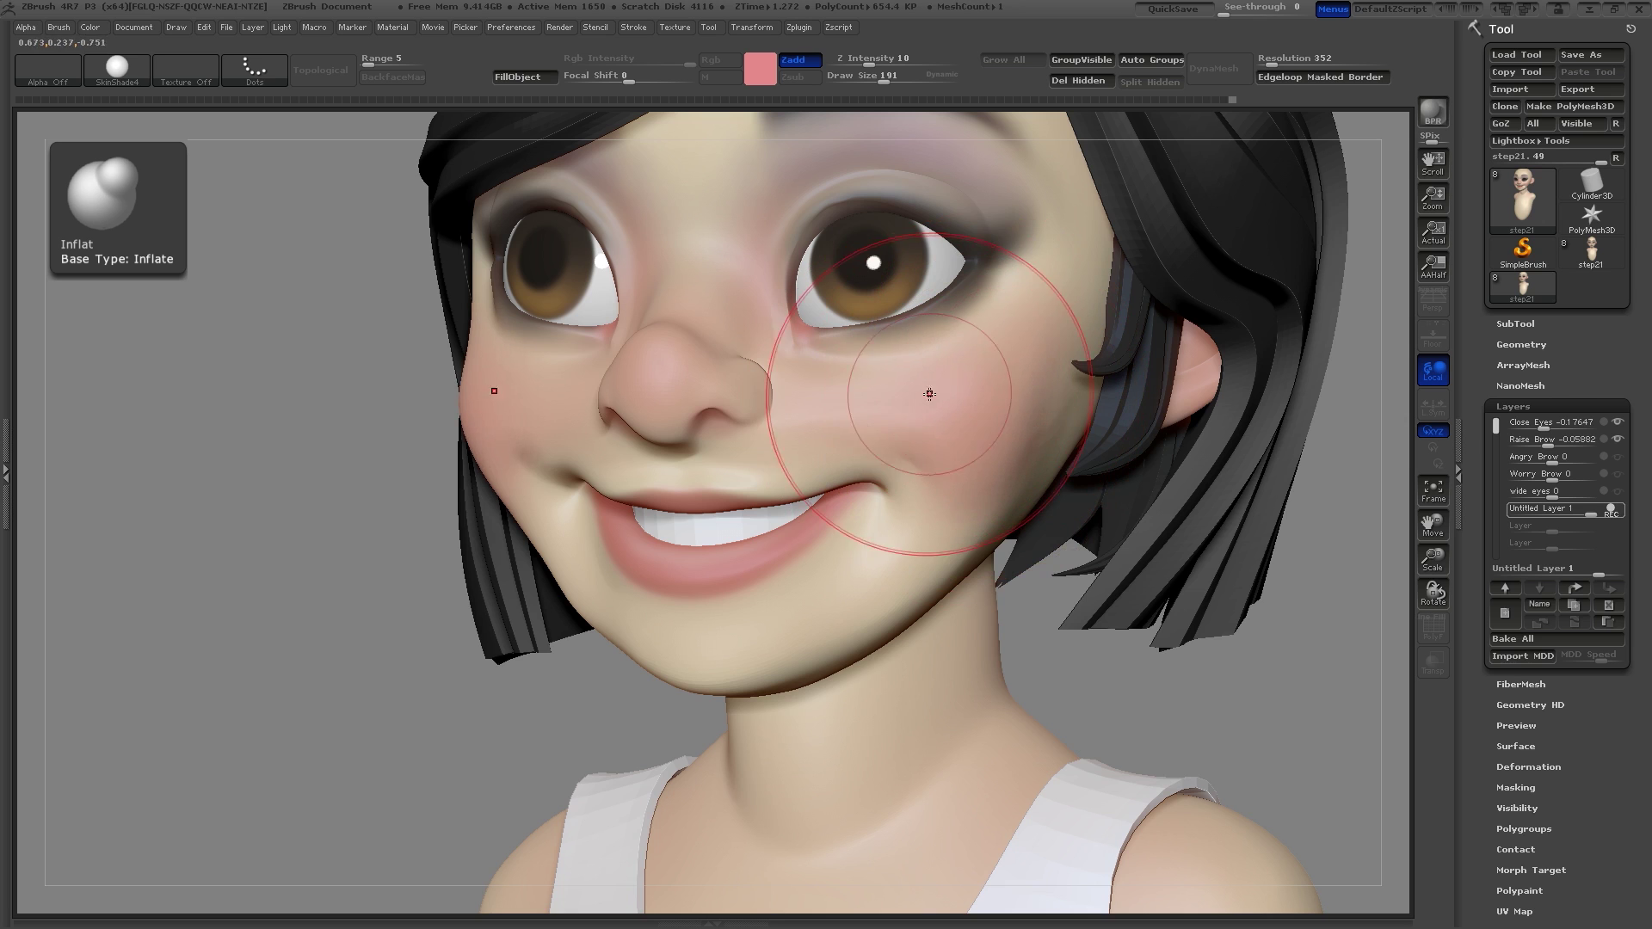
mouse_move(852, 395)
mouse_down()
mouse_move(816, 397)
mouse_move(860, 395)
mouse_up()
key(s)
mouse_move(898, 386)
mouse_down()
mouse_move(893, 355)
mouse_move(871, 363)
mouse_move(930, 367)
mouse_up()
Step: Switch to the Move brush and adjust the smile's width and the surrounding lower face
key(b)
key(m)
key(v)
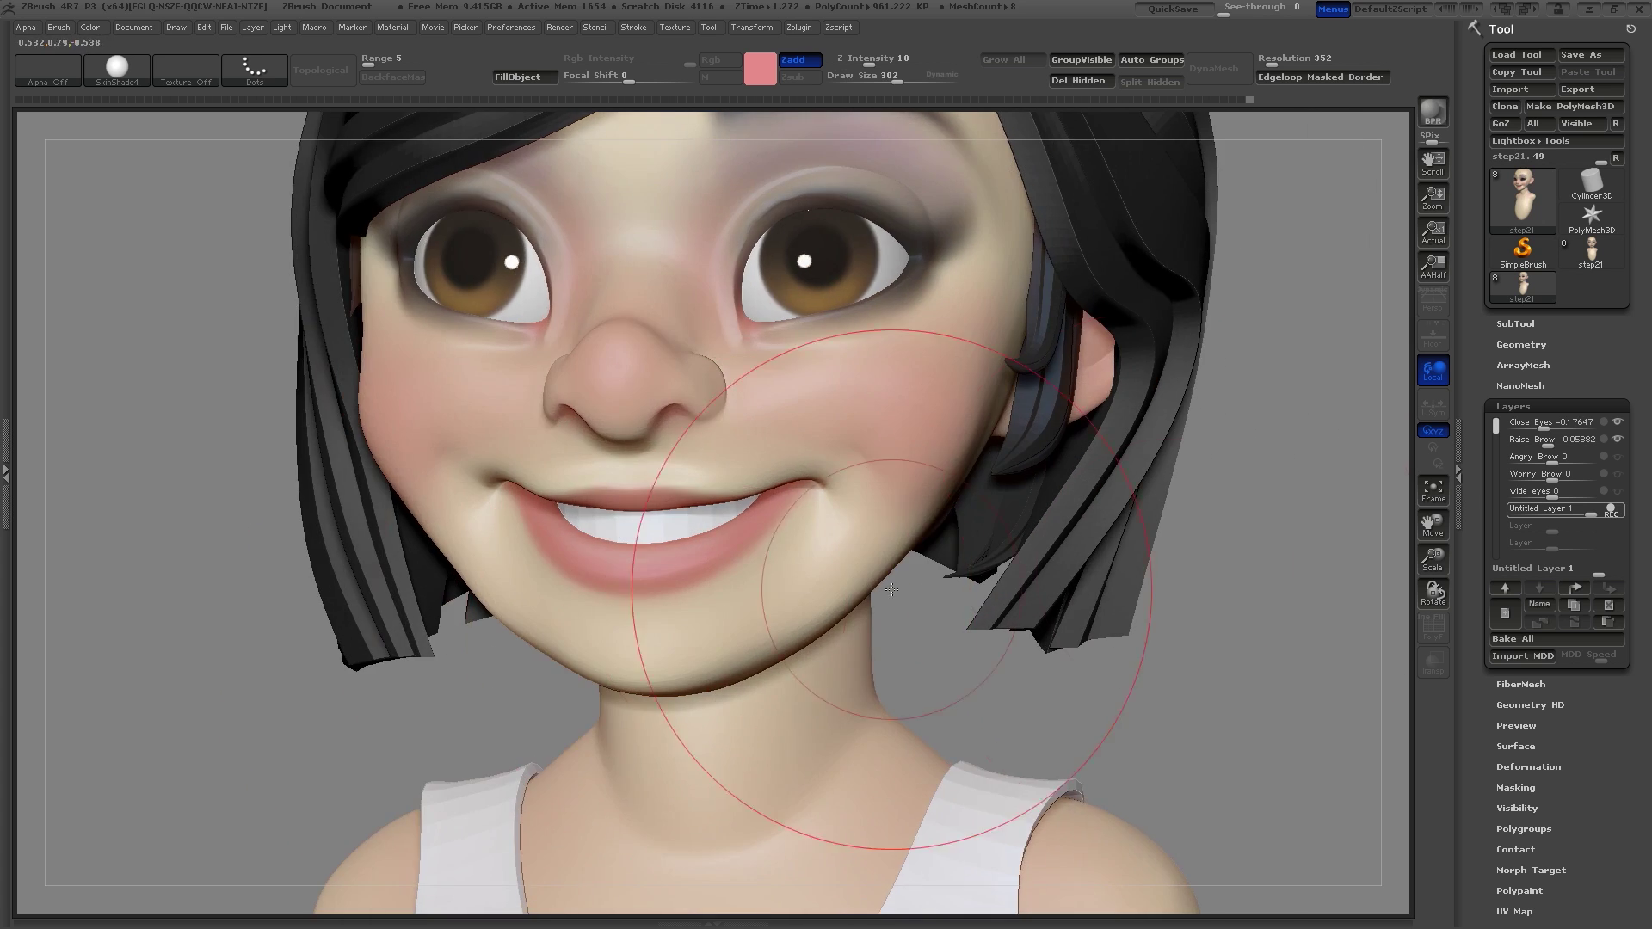
key(s)
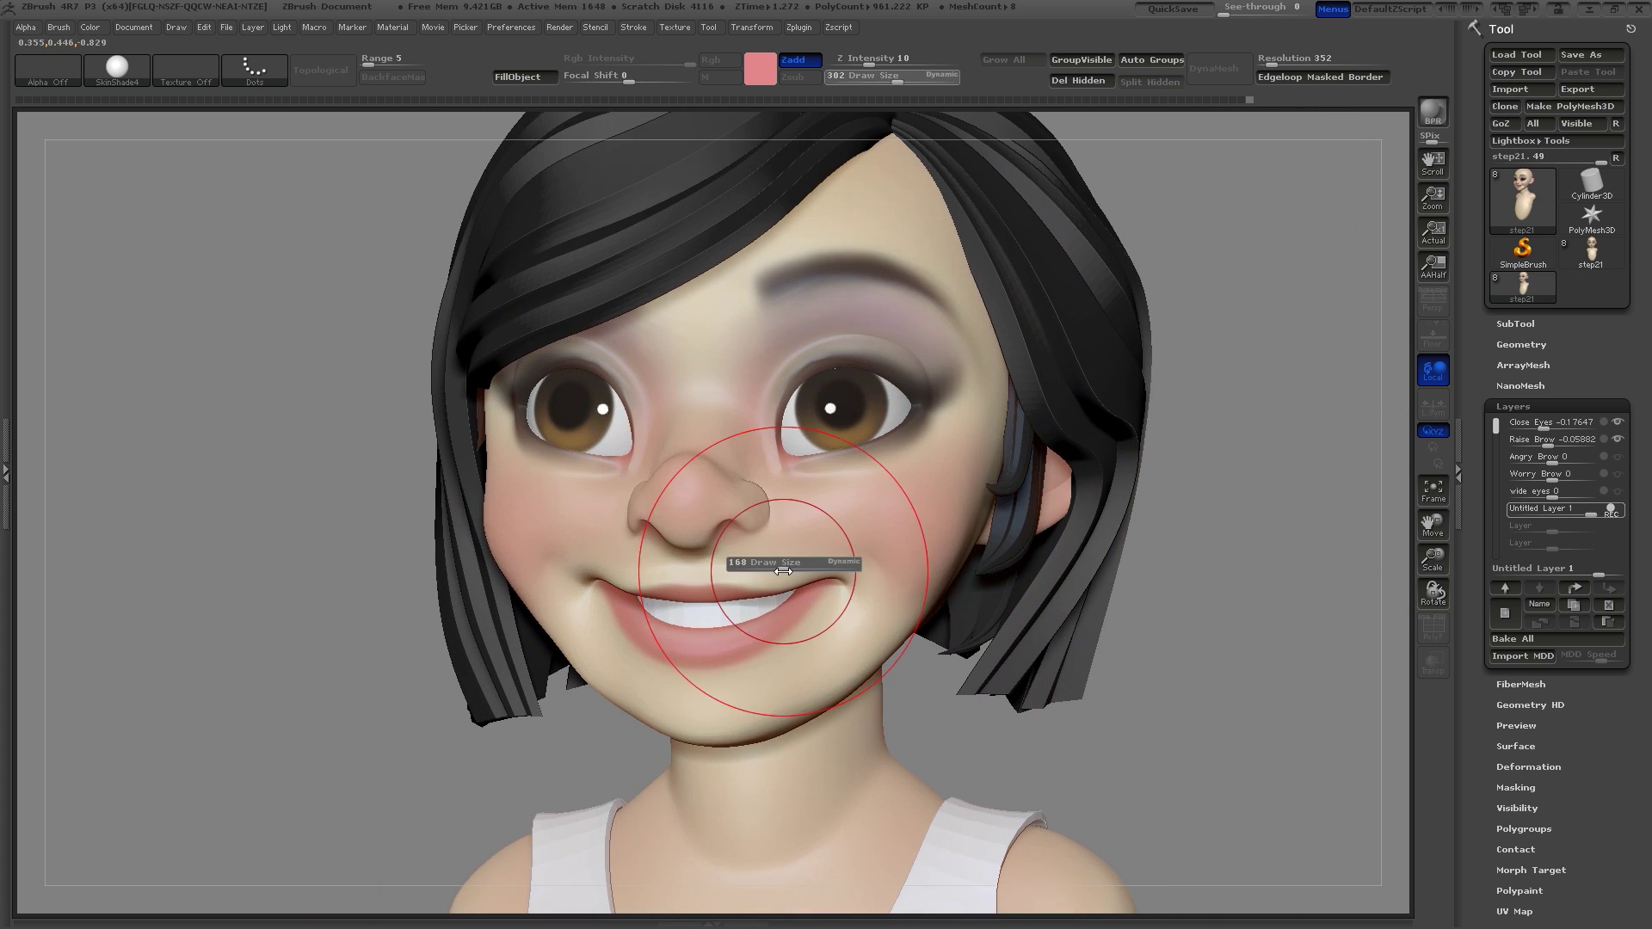
mouse_move(826, 560)
mouse_down()
mouse_move(781, 588)
mouse_move(772, 650)
mouse_up()
key(s)
drag(825, 662, 864, 662)
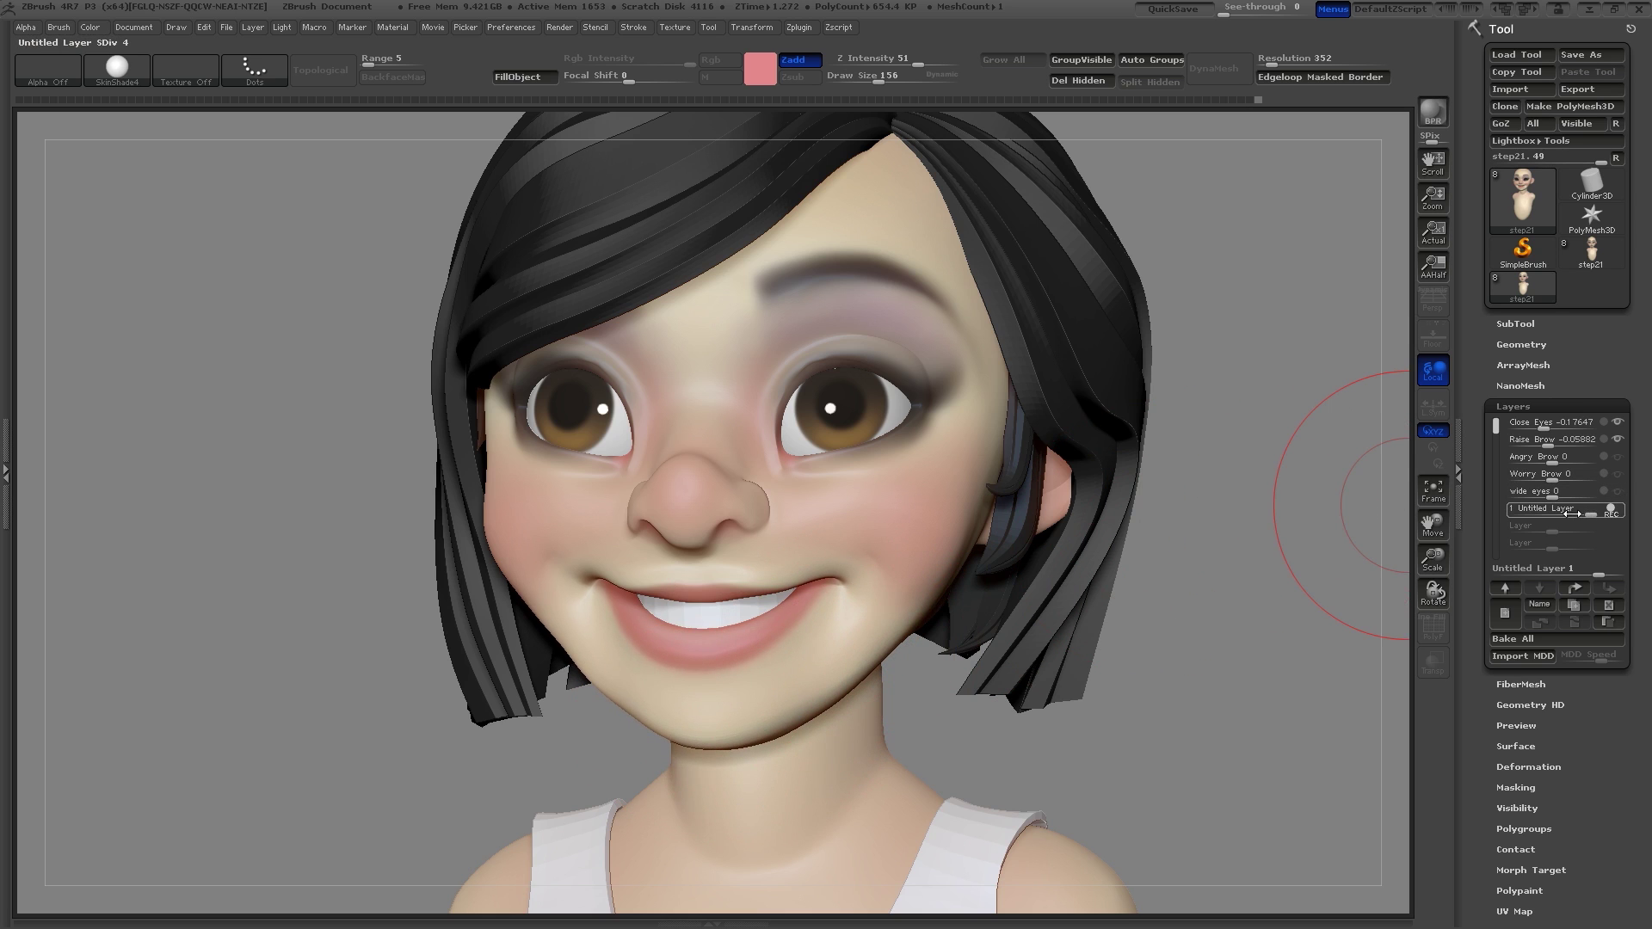
Step: Return the smile layer to intensity 1 in record mode, then adjust the cheek and smooth the jaw below the mouth
drag(1573, 514, 1609, 509)
click(1604, 510)
mouse_move(1291, 603)
mouse_down()
mouse_move(1191, 683)
mouse_move(1188, 731)
mouse_up()
drag(835, 549, 859, 547)
shift+drag(828, 695, 796, 712)
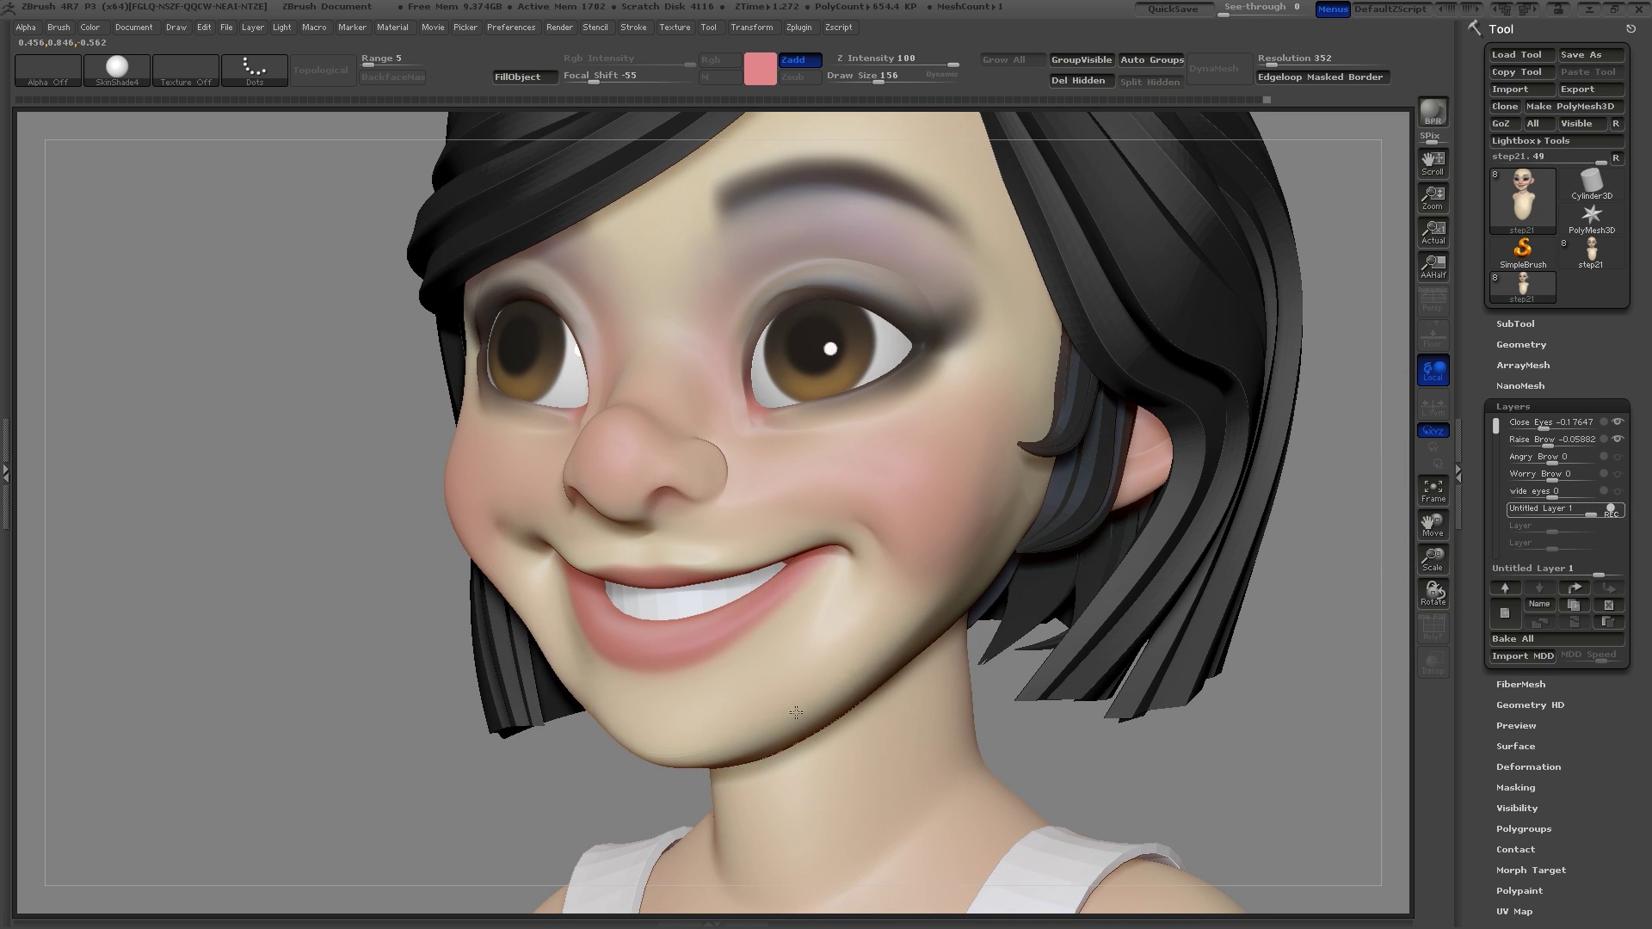
drag(412, 769, 463, 654)
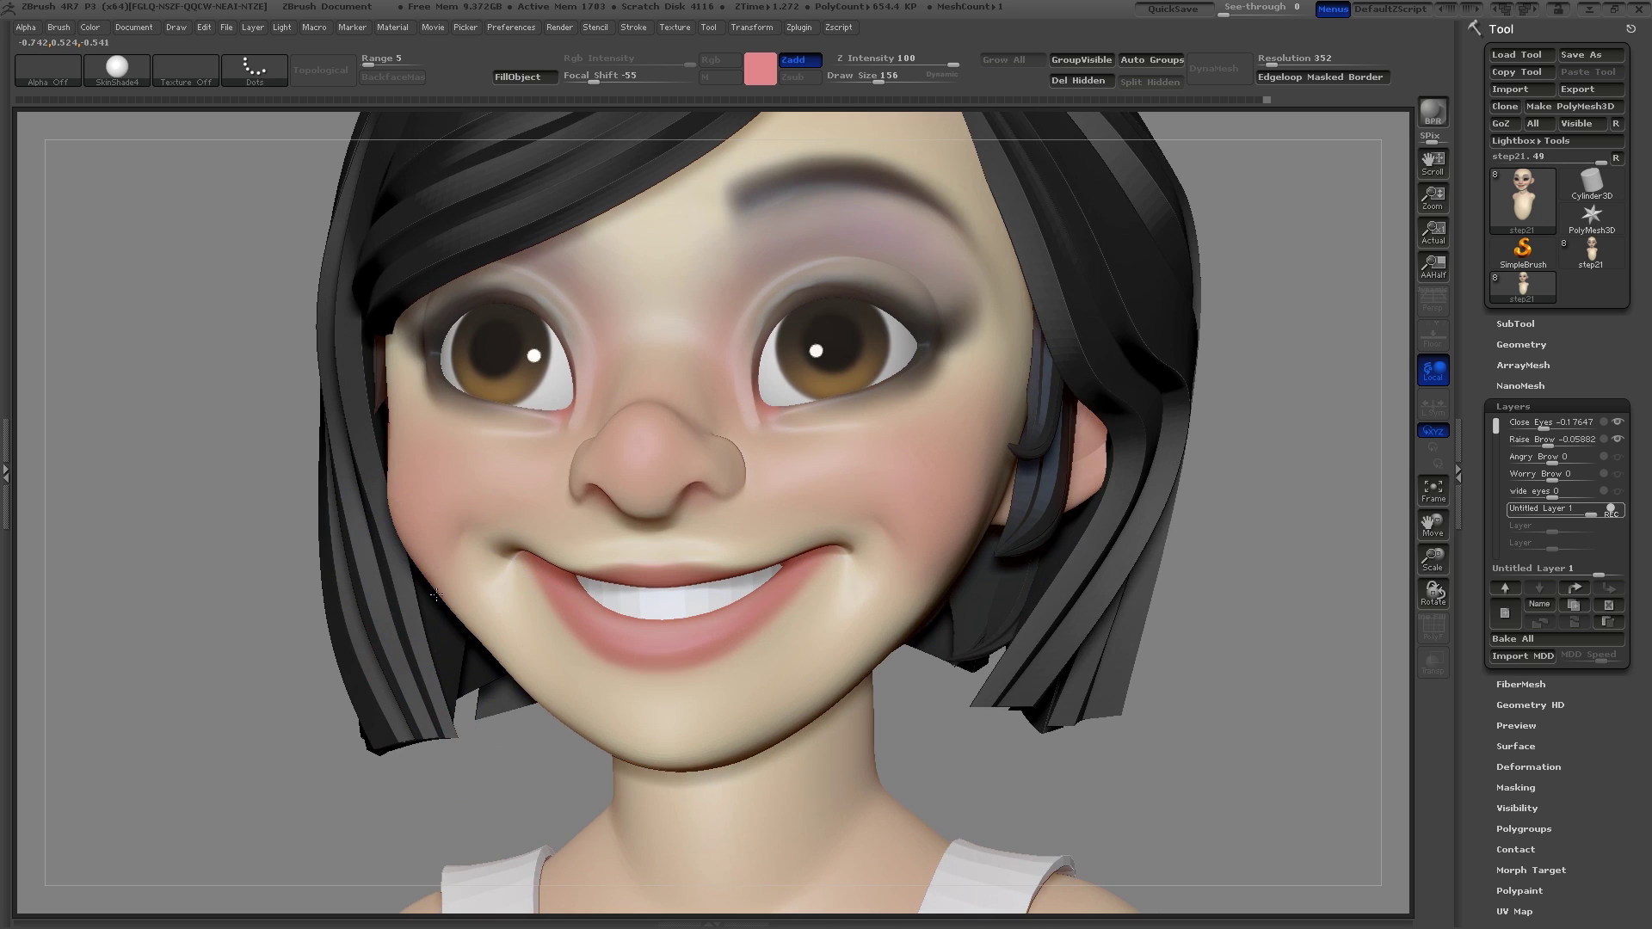
Step: Enlarge the brush to 258 and build up the upper cheeks and the area beside the nose
key(s)
drag(938, 445, 952, 446)
drag(953, 431, 973, 396)
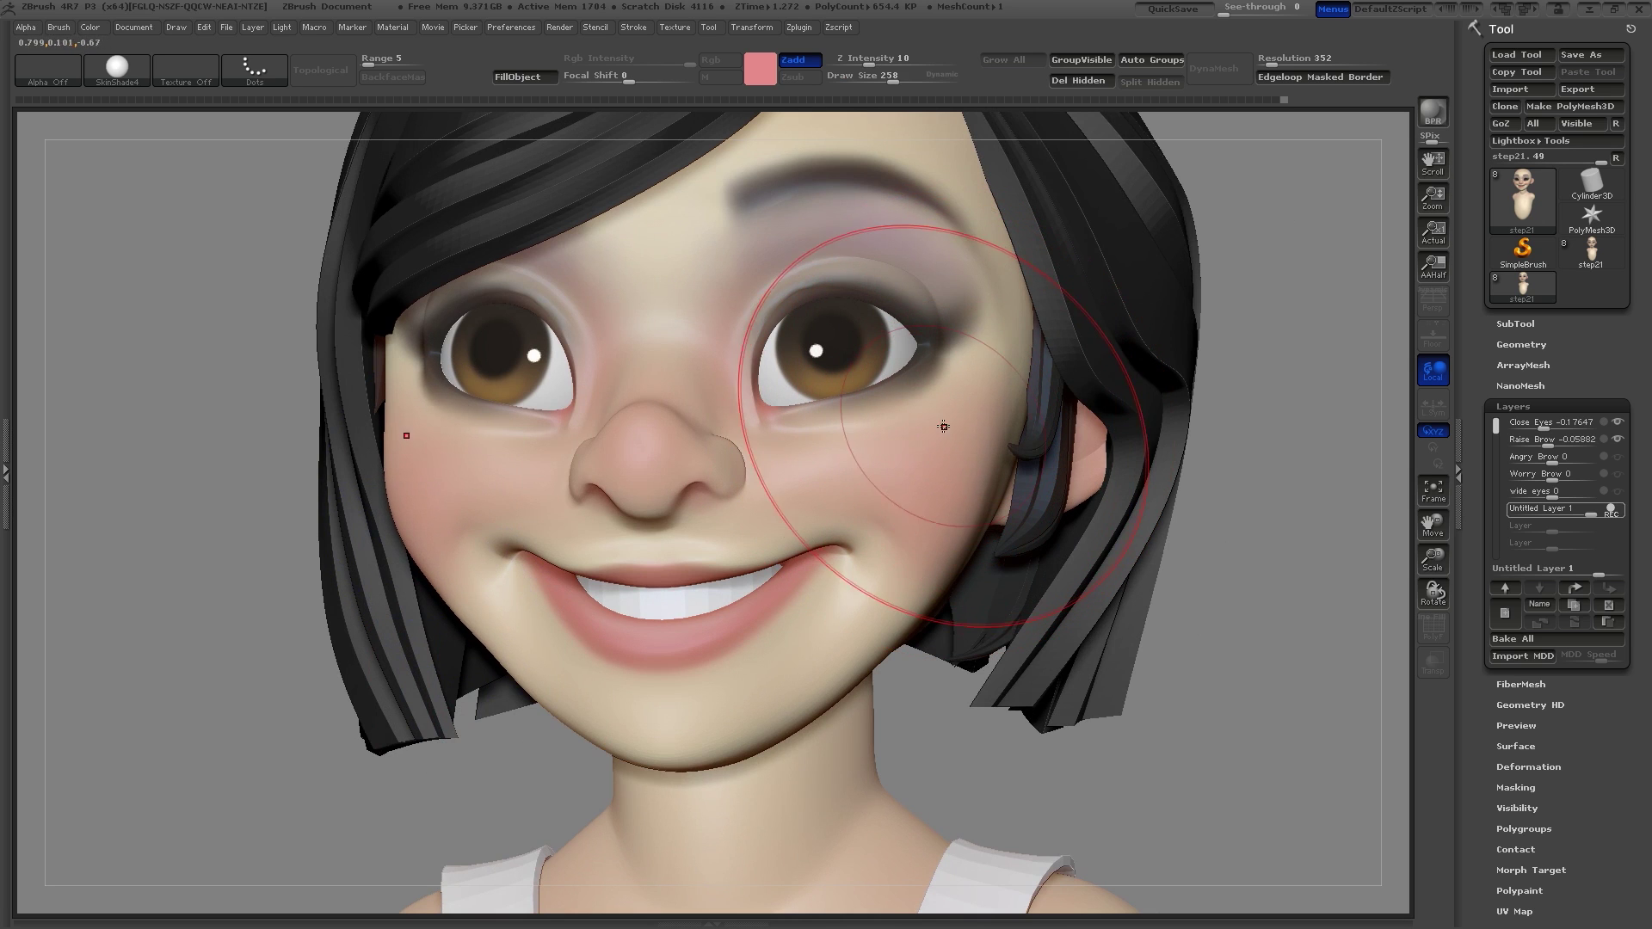
drag(789, 457, 770, 473)
Step: Lower the new expression layer's intensity to 0 and rename the layer Smile
mouse_move(1226, 620)
alt+mouse_down()
mouse_move(1165, 542)
mouse_move(1172, 602)
alt+mouse_up()
mouse_move(1205, 598)
mouse_down()
mouse_move(1139, 593)
mouse_move(1110, 650)
mouse_up()
key(s)
drag(747, 699, 735, 698)
mouse_move(1590, 509)
mouse_down()
mouse_move(1562, 506)
mouse_move(1606, 504)
mouse_move(1564, 514)
mouse_up()
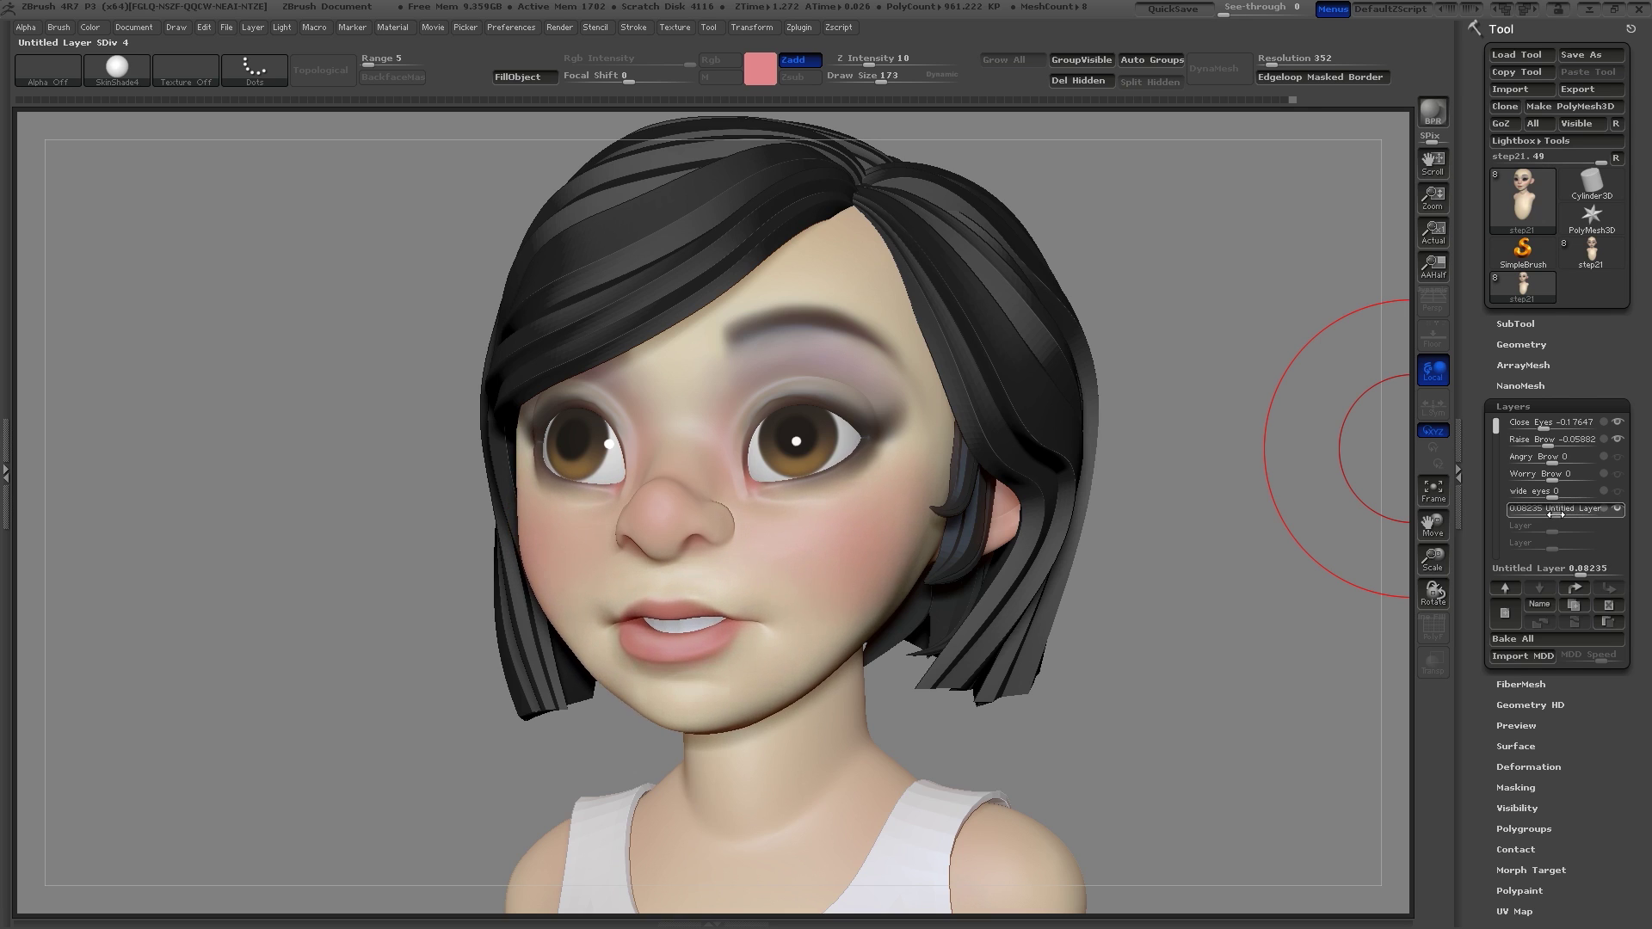
click(1539, 605)
text(Smile)
key(Return)
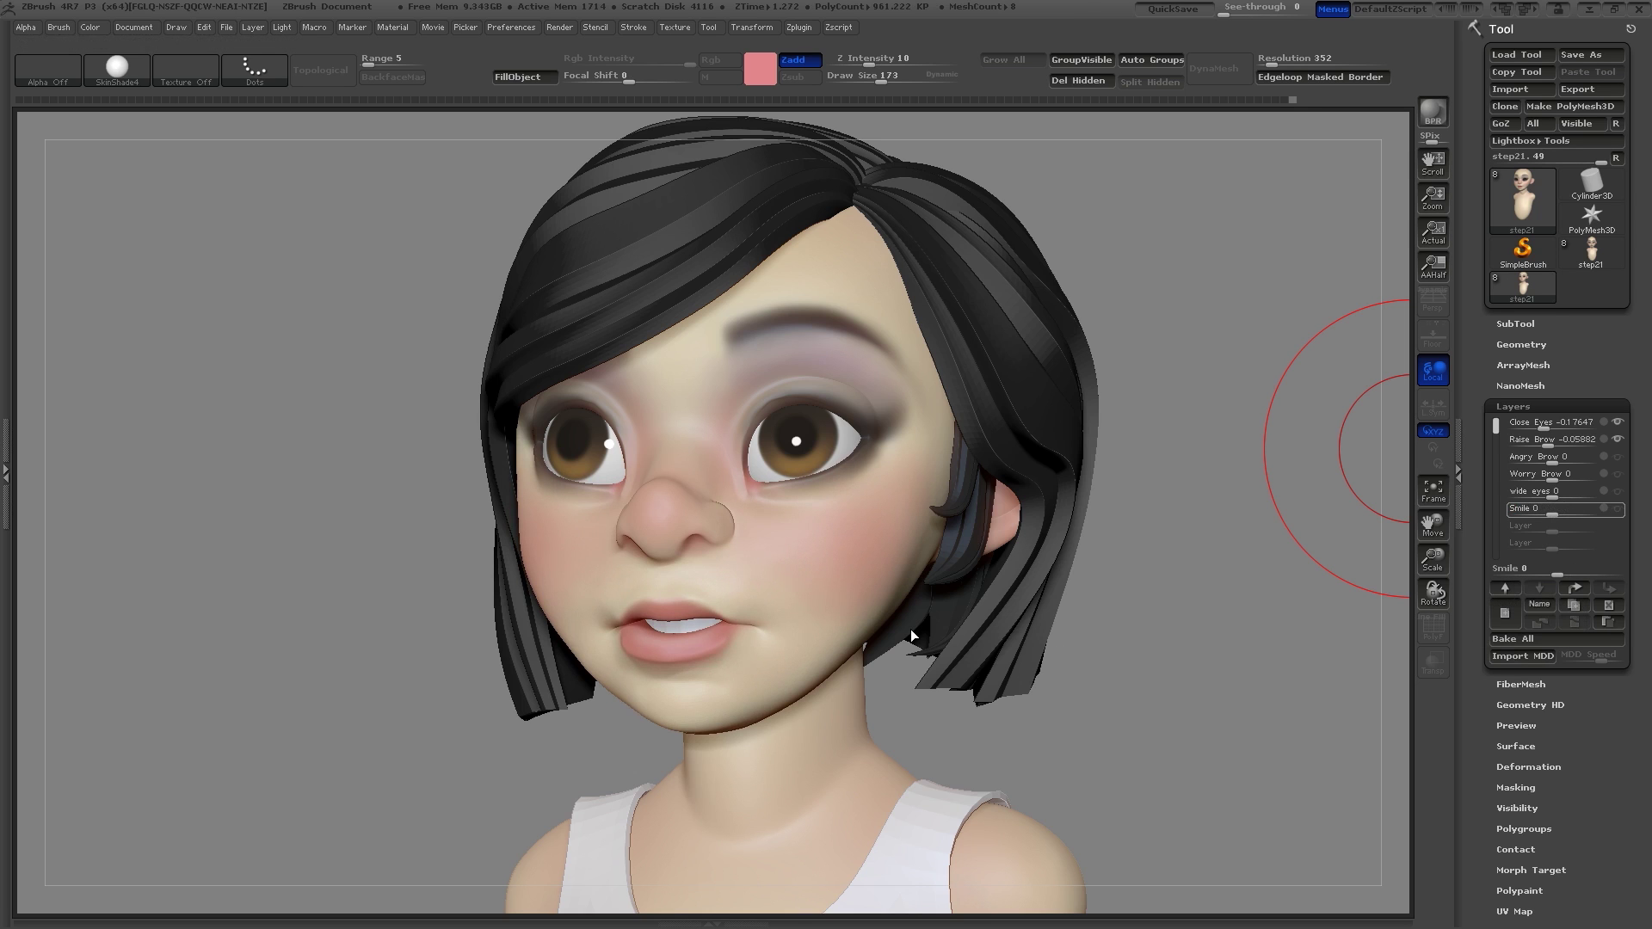
Step: Reduce the brush size and add another layer for the next mouth expression
key(s)
drag(1231, 542, 1220, 542)
click(1505, 613)
mouse_move(1235, 641)
alt+right_down()
mouse_move(1209, 601)
mouse_move(1209, 679)
alt+right_up()
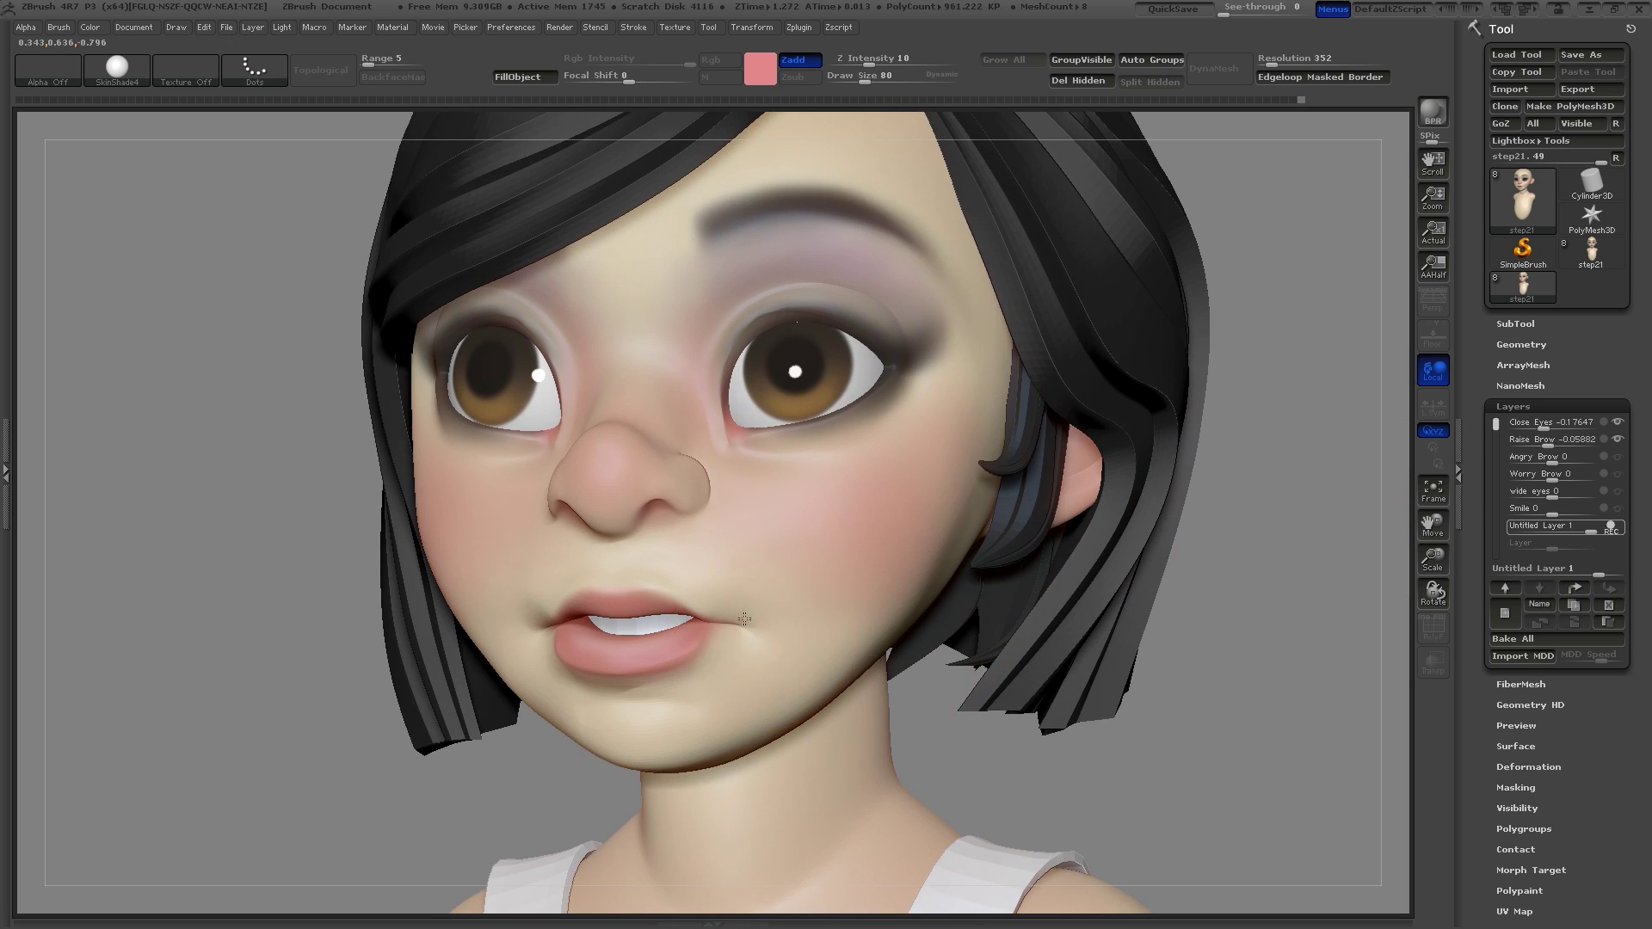
Step: Pull the mouth corners downward with the Move Topological brush to start the frown
key(b)
key(m)
key(t)
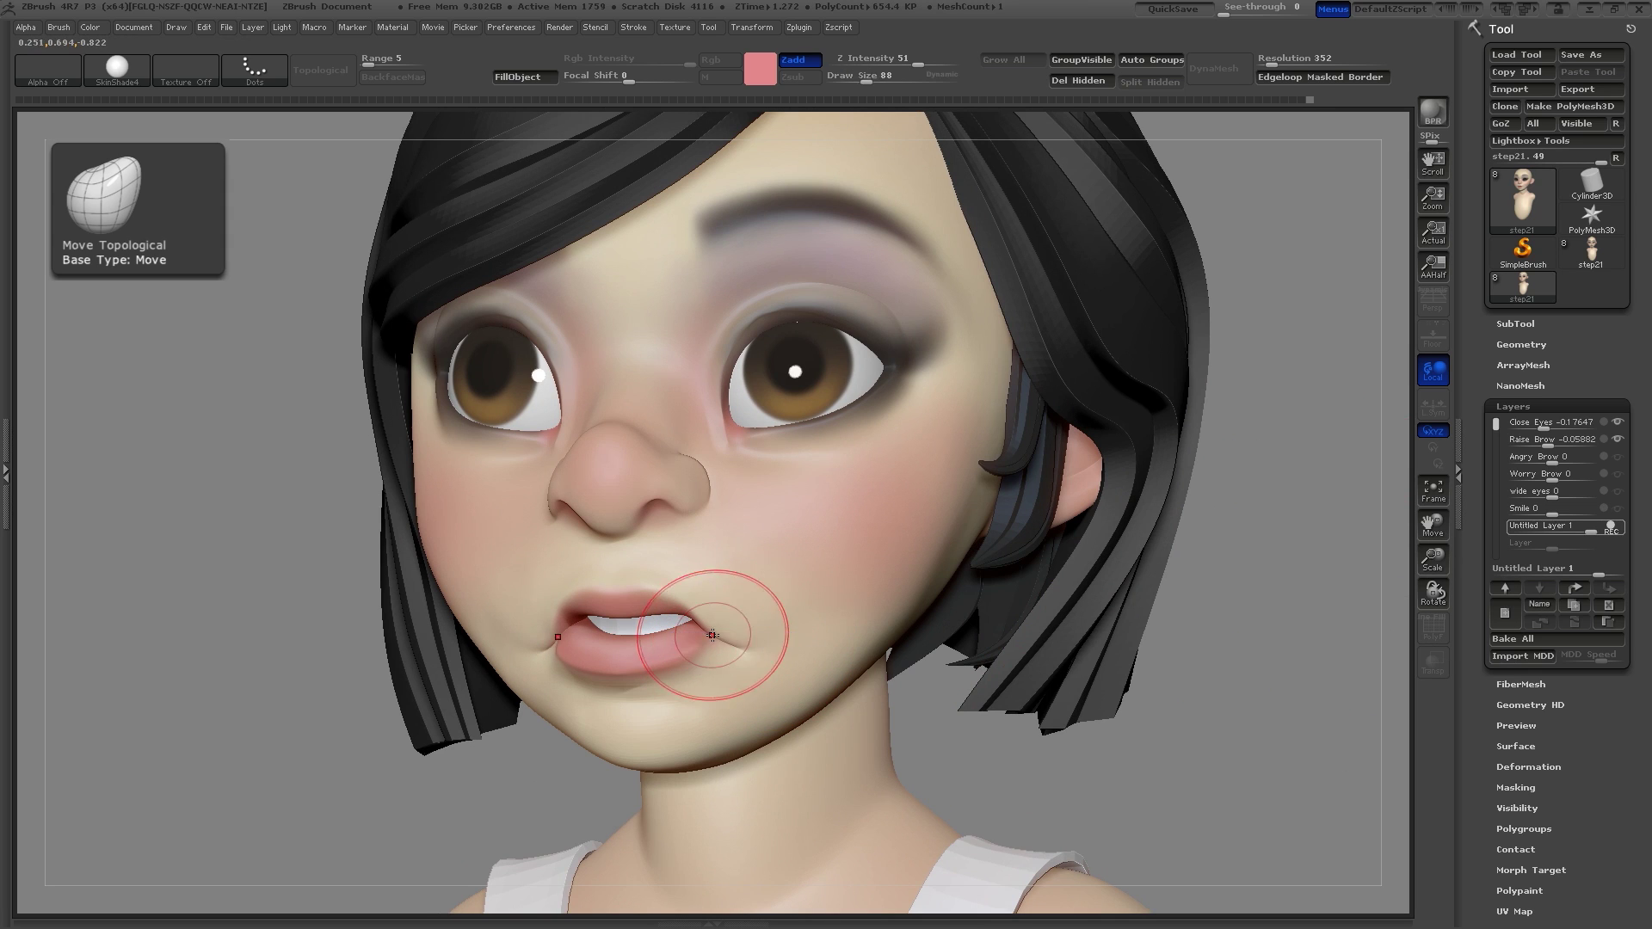
drag(750, 642, 758, 649)
key(s)
mouse_move(696, 598)
mouse_down()
mouse_move(710, 611)
mouse_move(680, 638)
mouse_move(709, 614)
mouse_up()
key(s)
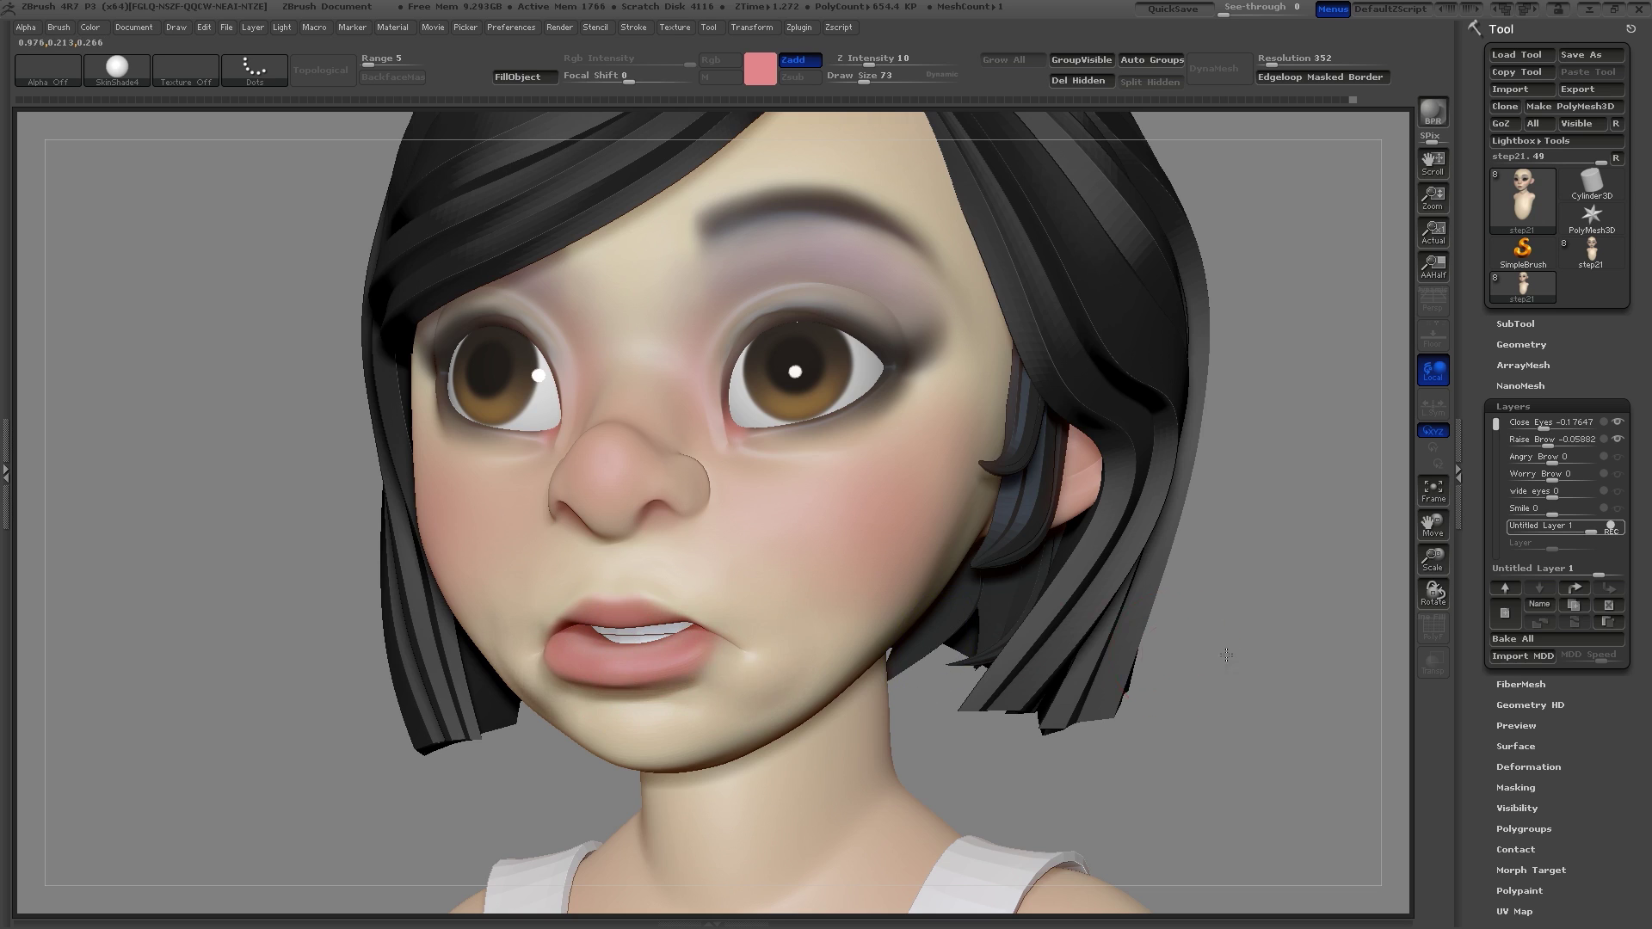
Step: Reshape the mouth corners and lower lip with the Move Topological brush from several angles, enlarging the brush to 151
mouse_move(1226, 656)
mouse_down()
mouse_move(977, 648)
mouse_move(930, 691)
mouse_move(848, 697)
mouse_up()
key(s)
mouse_move(815, 698)
mouse_down()
mouse_move(837, 699)
mouse_move(718, 699)
mouse_up()
key(s)
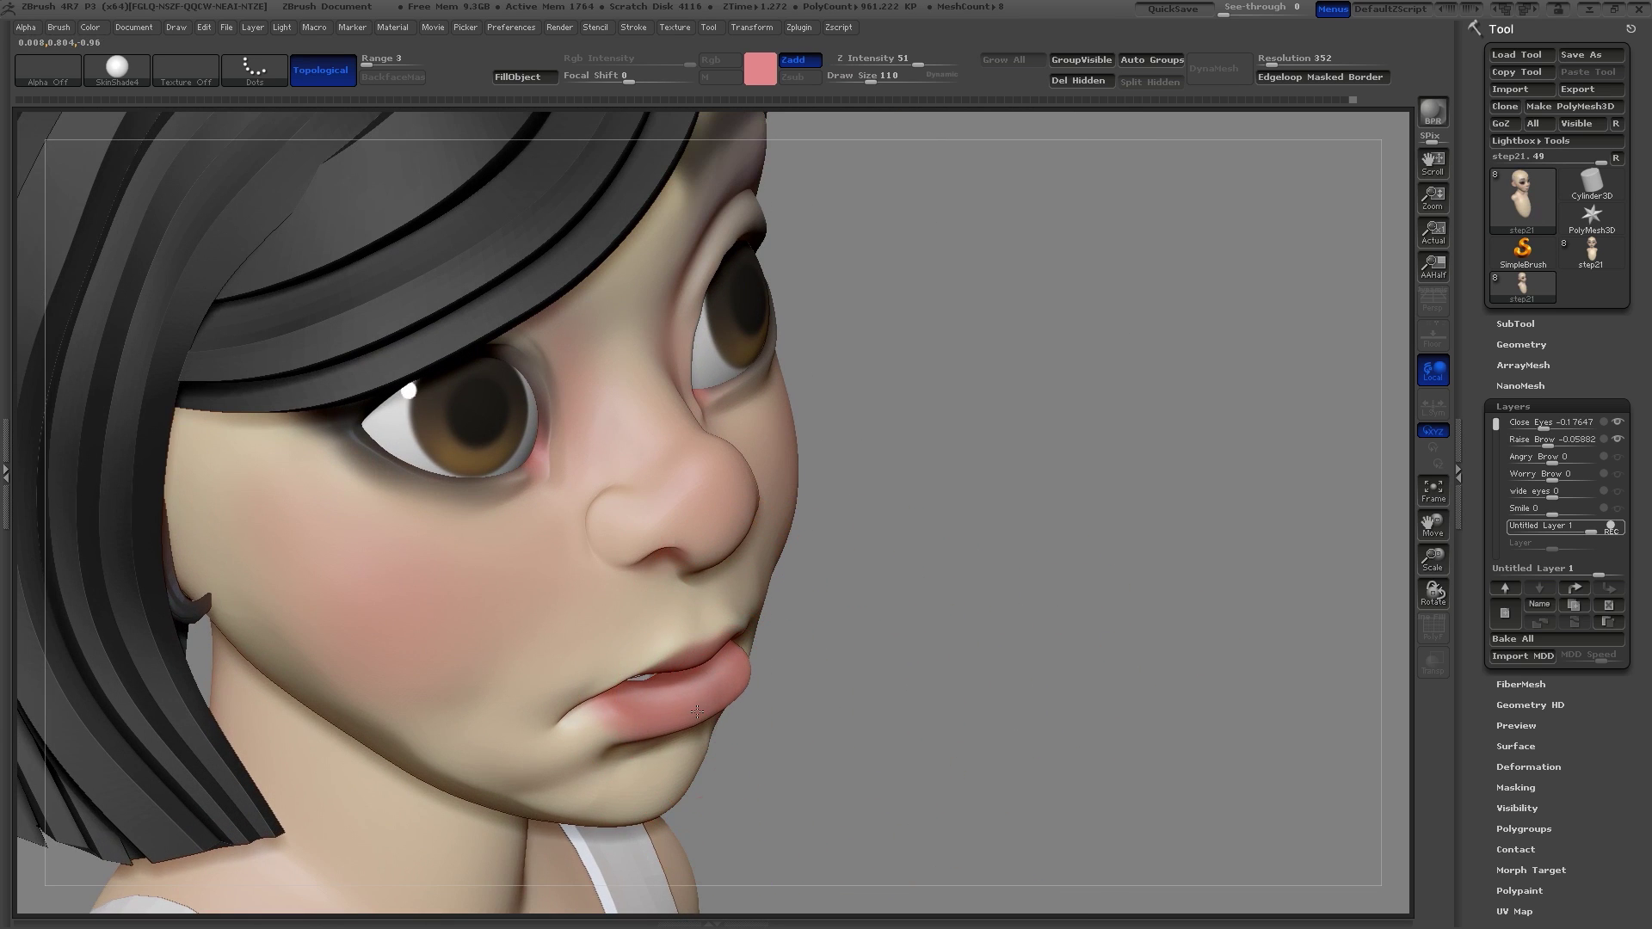
mouse_move(966, 620)
mouse_down()
mouse_move(895, 573)
mouse_move(839, 654)
mouse_up()
key(s)
drag(825, 724, 832, 724)
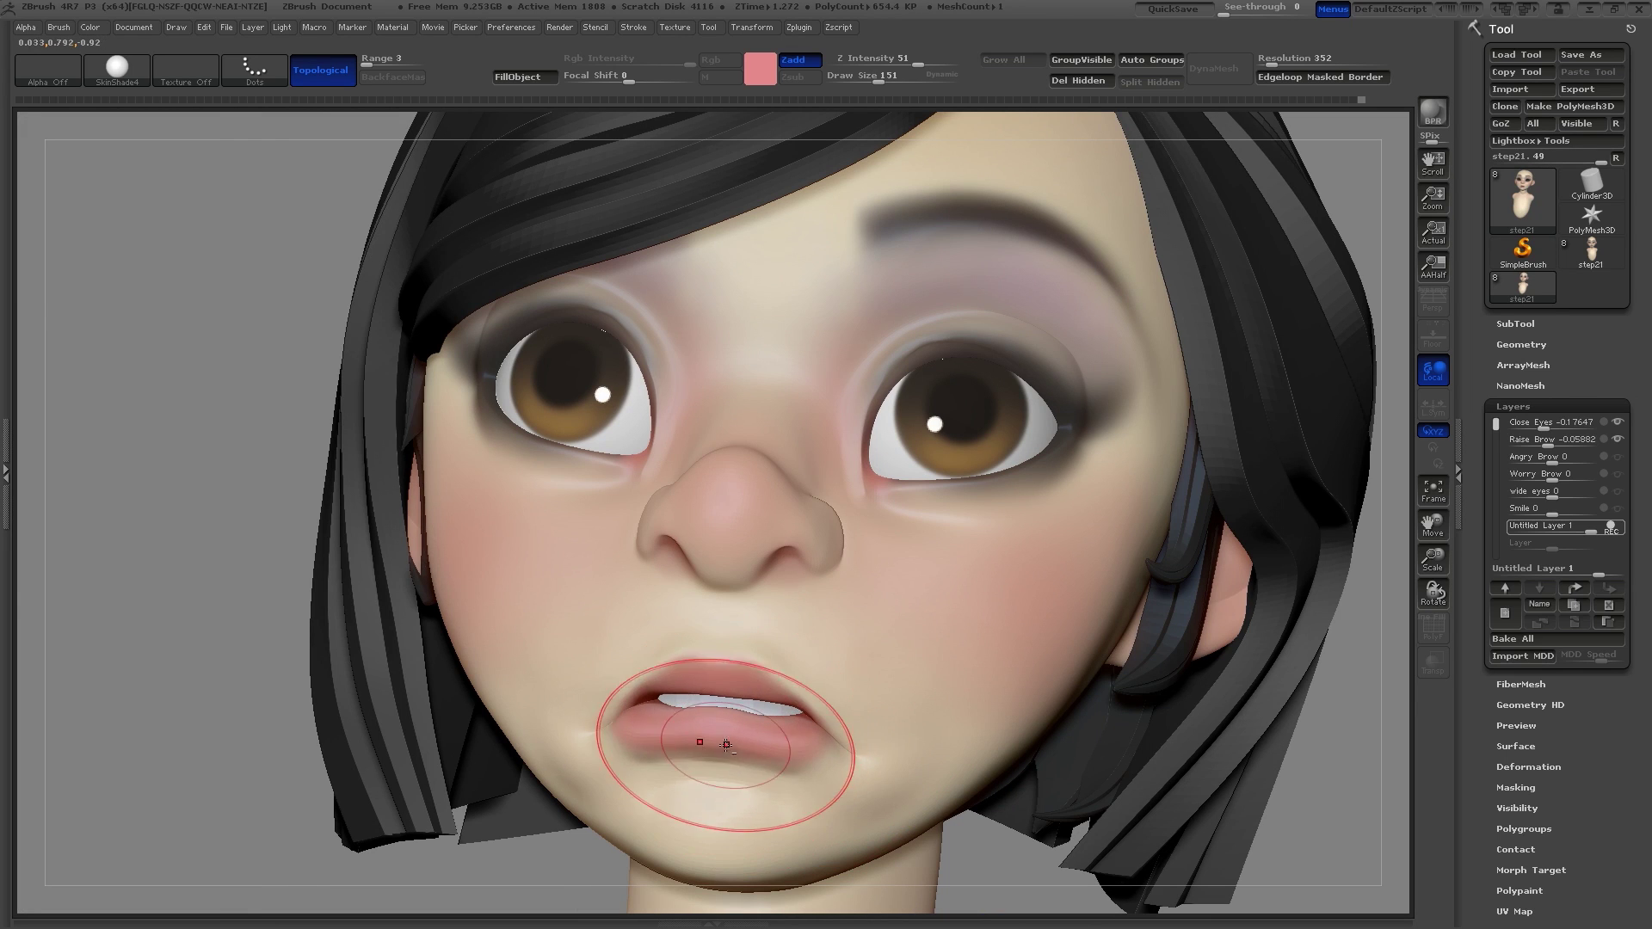
Step: Add fullness to the lower lip with the Inflat brush
key(b)
key(i)
key(n)
mouse_move(746, 737)
mouse_down()
mouse_move(742, 704)
mouse_move(782, 724)
mouse_move(766, 707)
mouse_up()
key(s)
key(b)
key(i)
key(n)
Step: Push the lips together over the teeth with the Move brush at size 128, forming a closed, downturned mouth
key(b)
key(m)
key(v)
drag(221, 678, 316, 680)
key(s)
drag(735, 745, 733, 737)
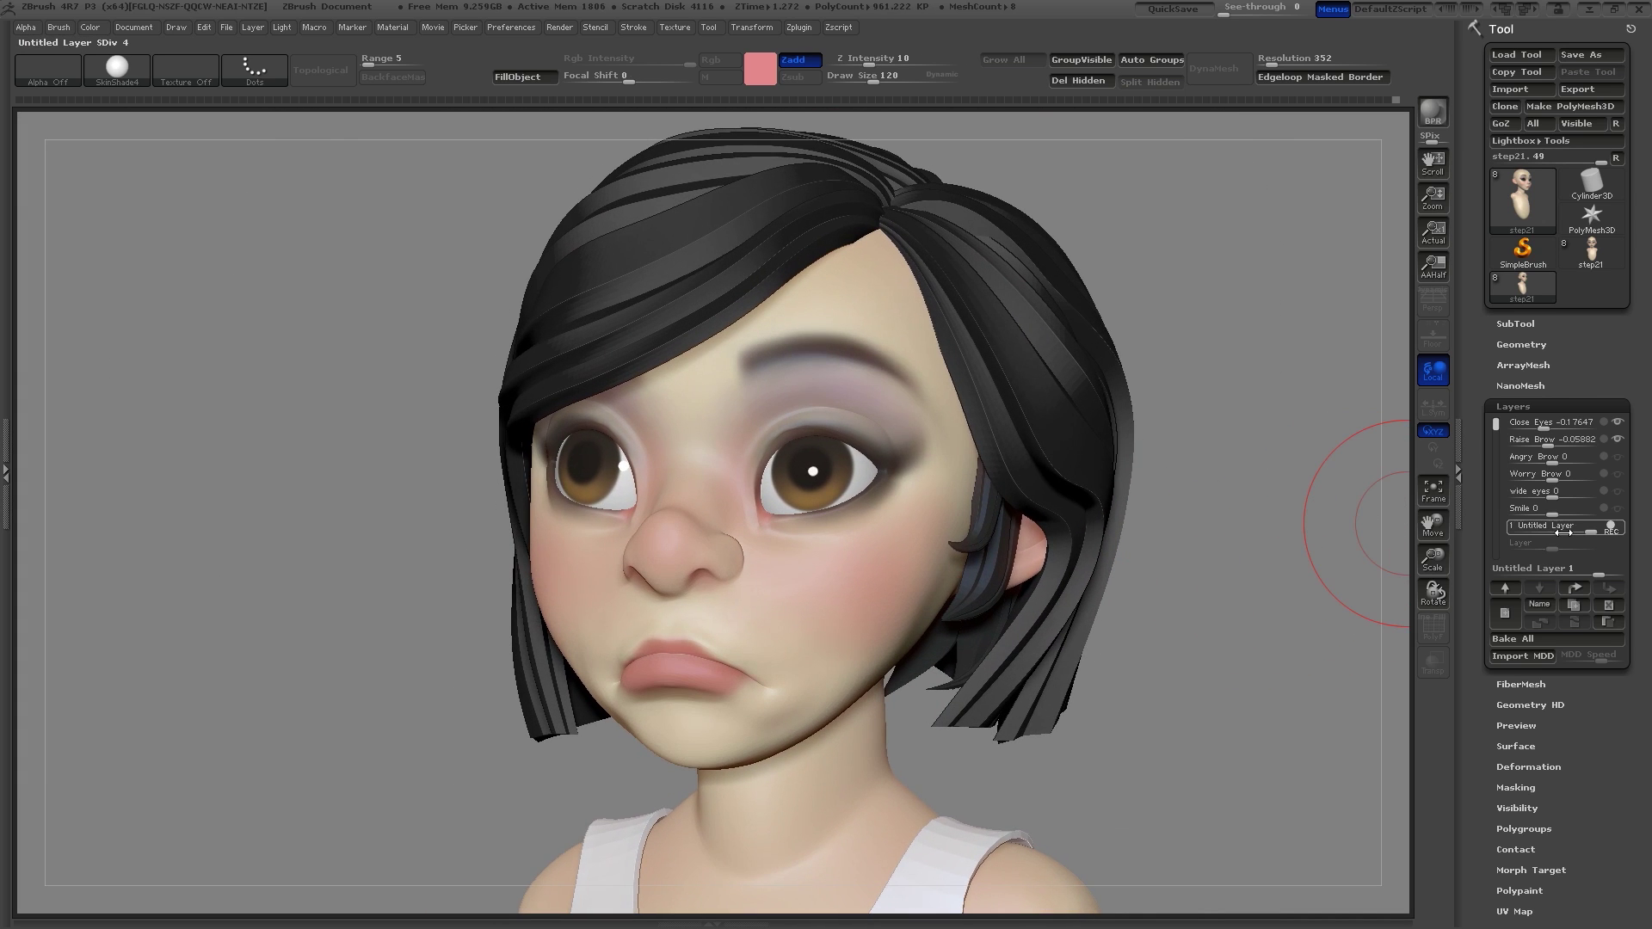
Step: Stop recording on the new mouth layer at intensity 1 and rename it Frown
click(1611, 527)
mouse_move(1592, 528)
mouse_down()
mouse_move(1556, 527)
mouse_move(1595, 528)
mouse_up()
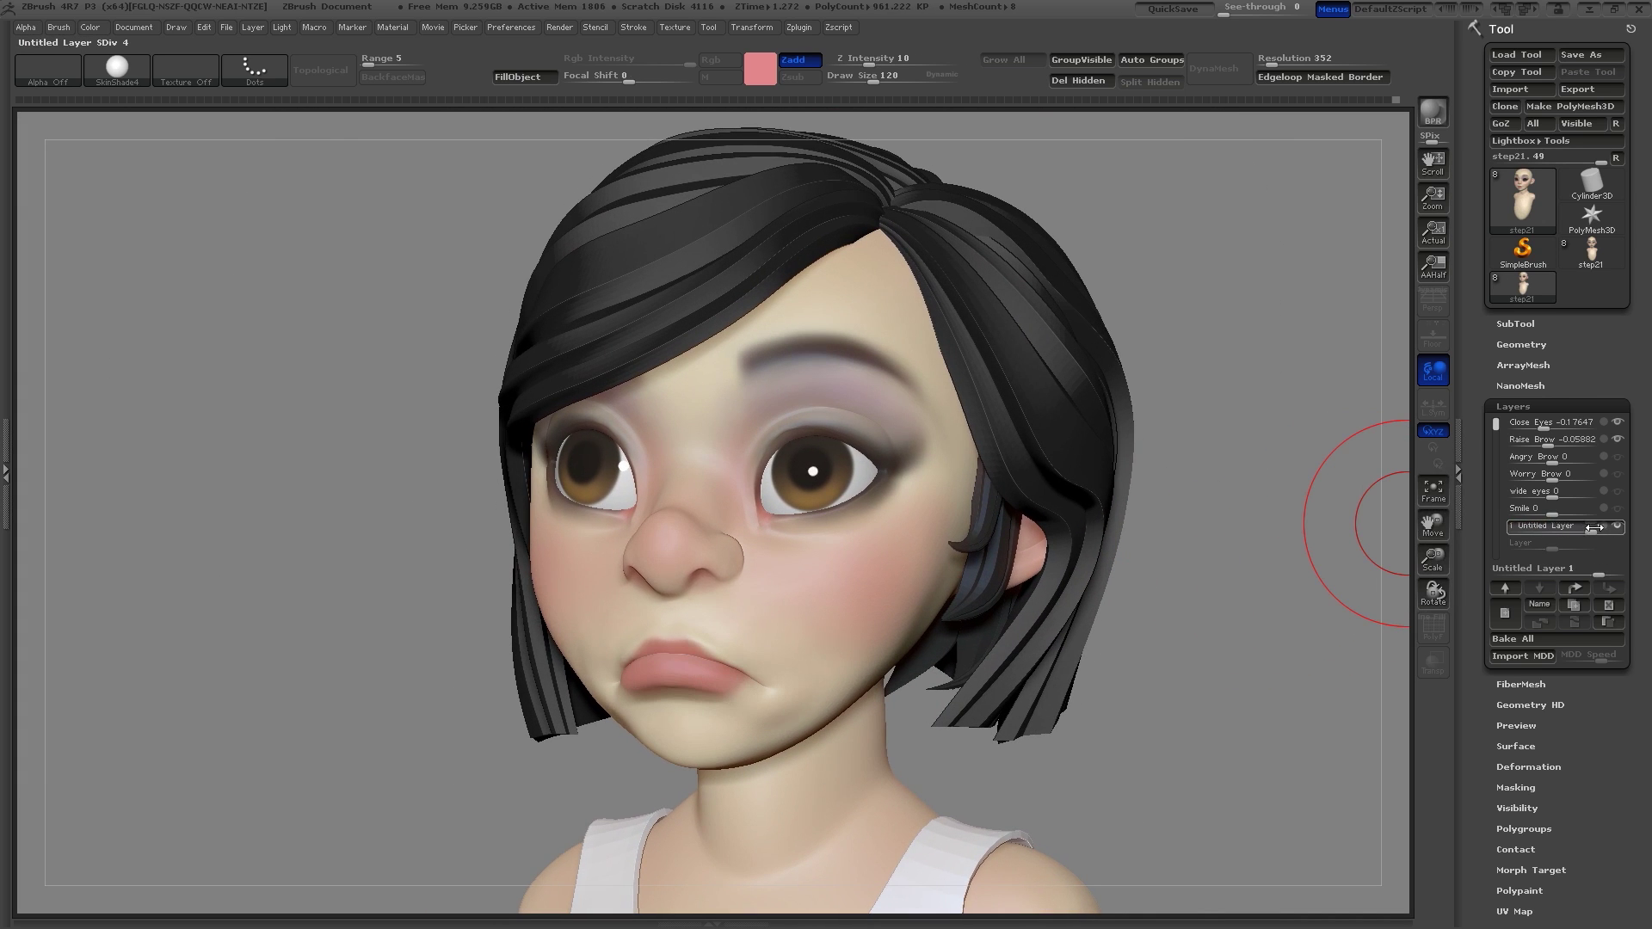
click(1540, 606)
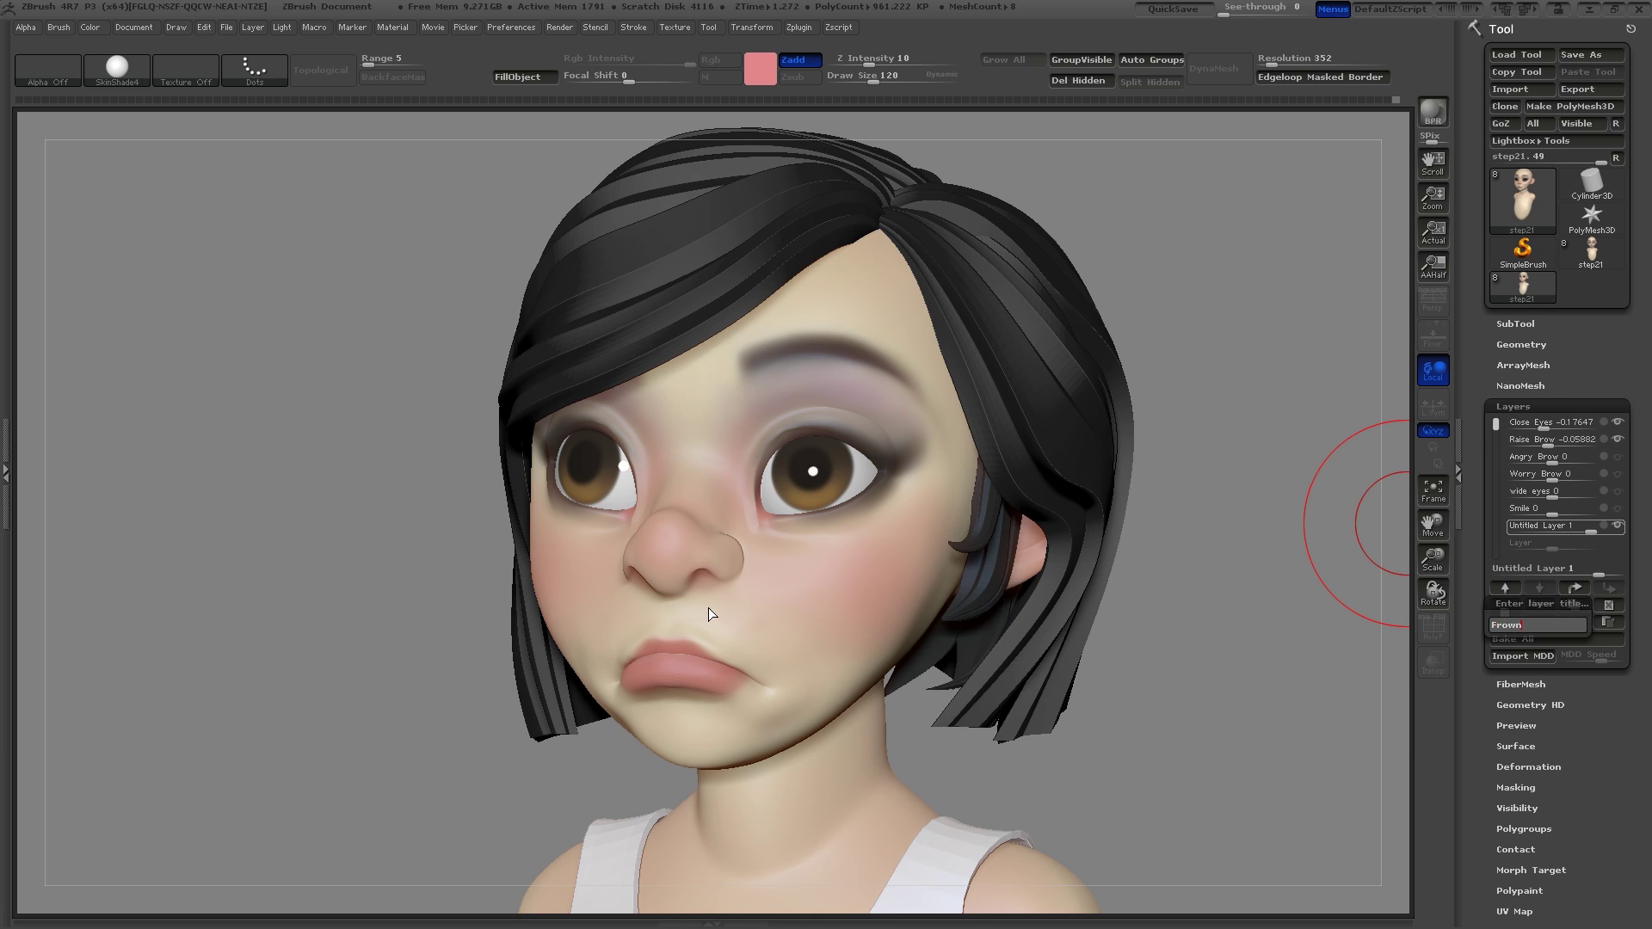
text(Frown)
key(Return)
Step: Combine the Frown with Worry Brow at 1 and Close Eyes at -0.12941, and adjust the wide eyes layer
drag(1216, 720, 1282, 516)
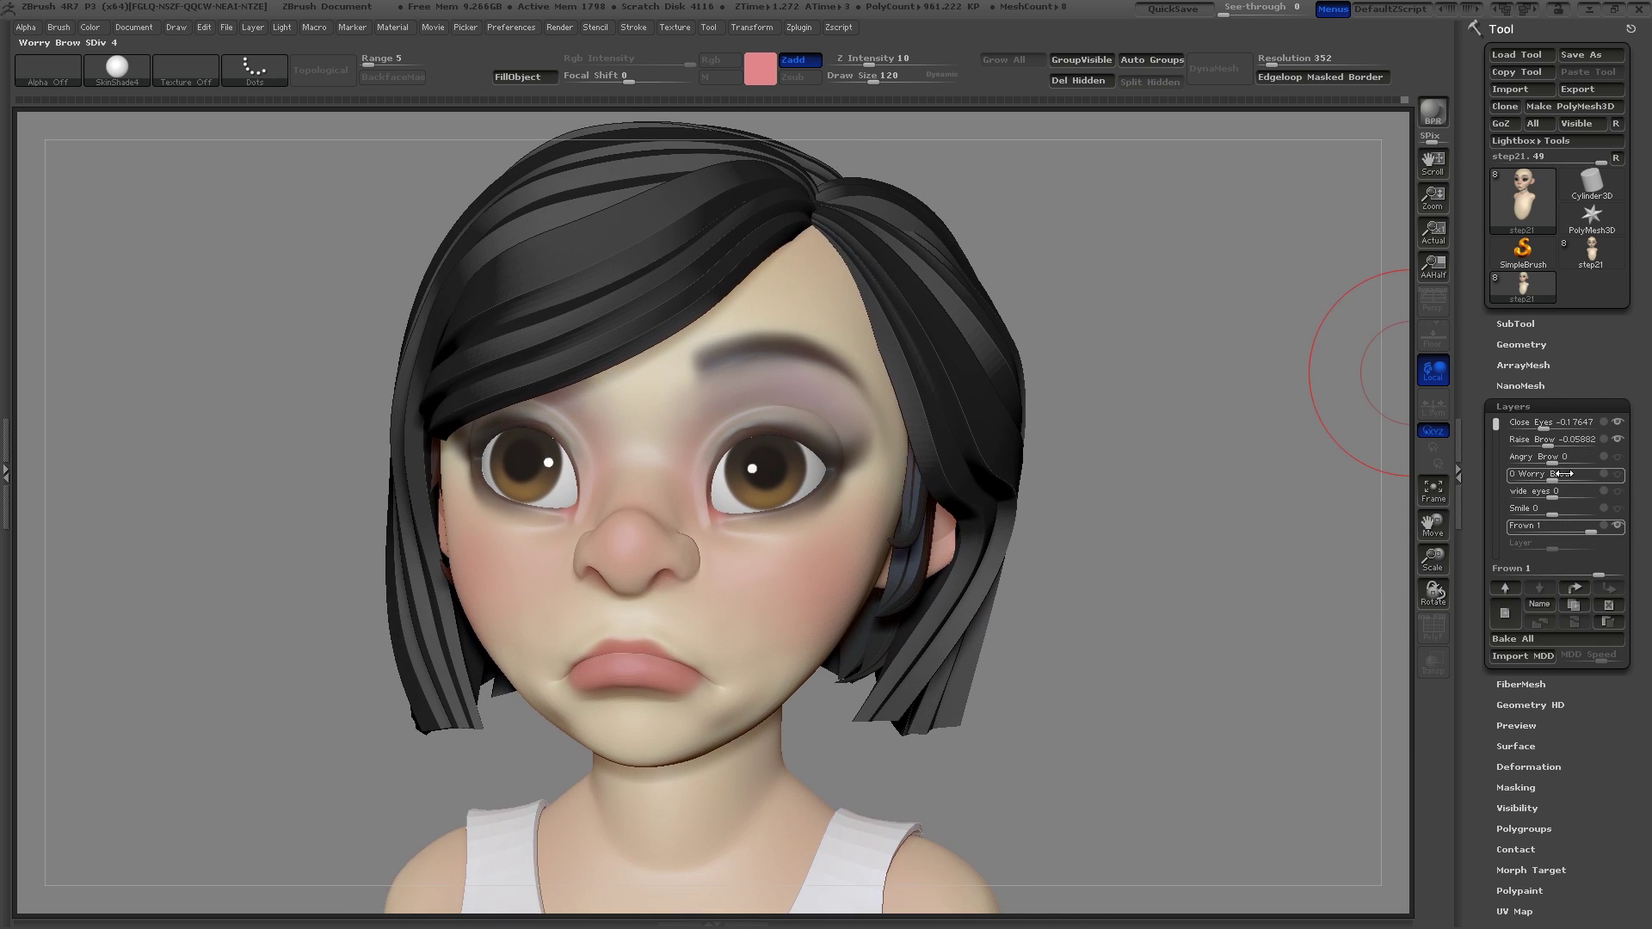
drag(1563, 474, 1594, 475)
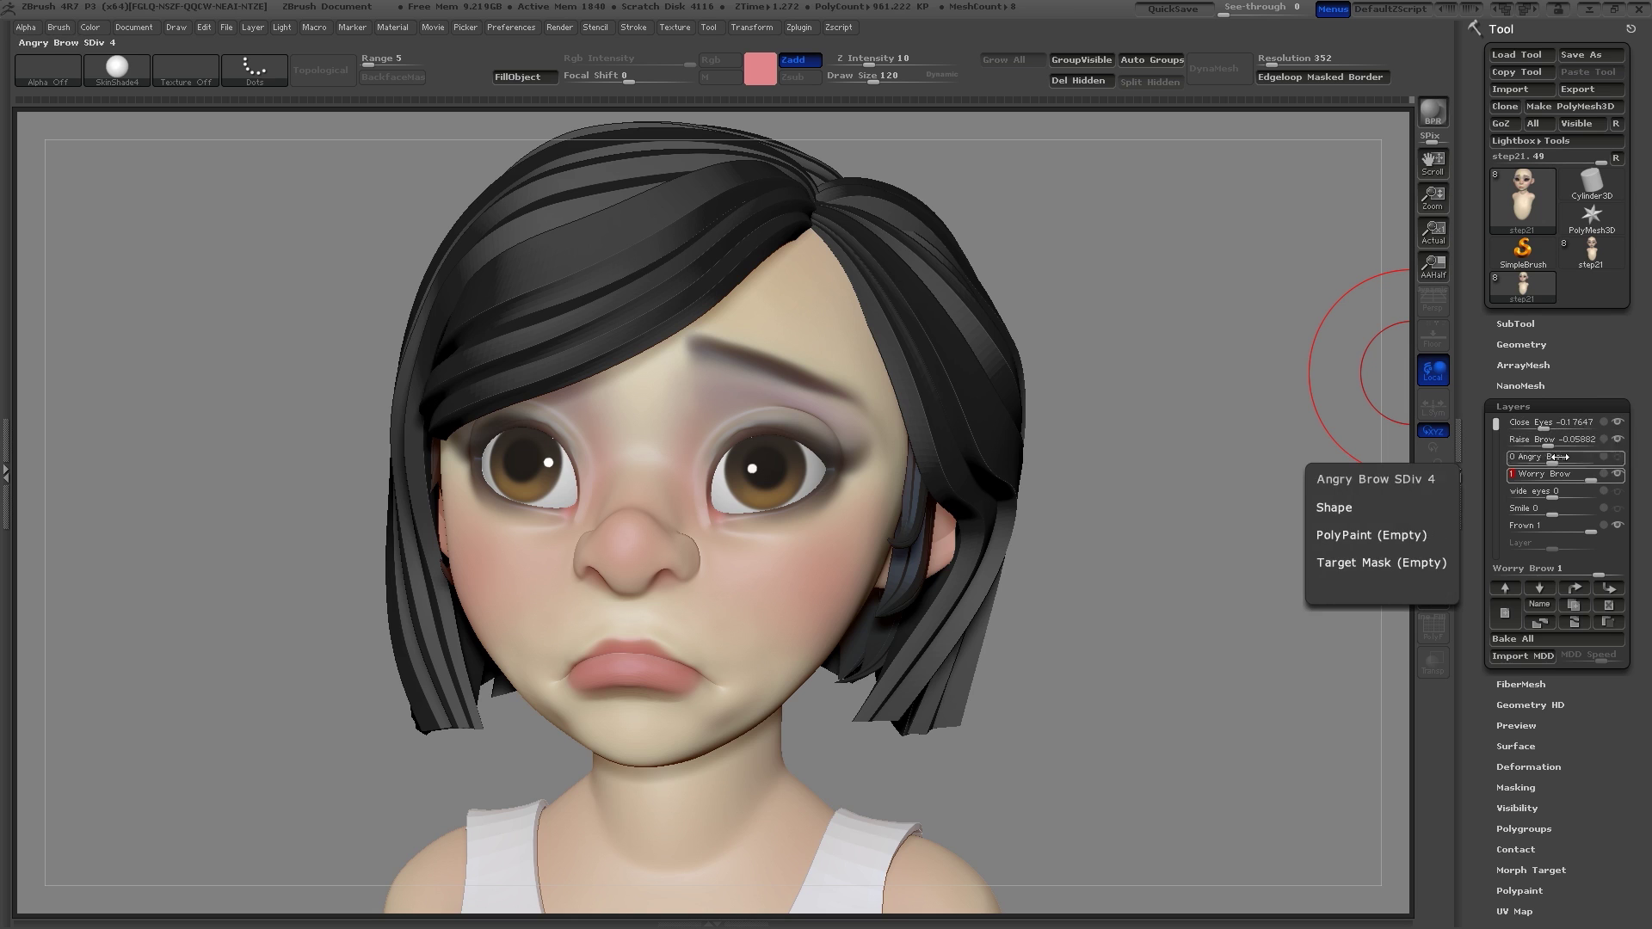
mouse_move(1549, 423)
mouse_down()
mouse_move(1529, 427)
mouse_move(1546, 427)
mouse_up()
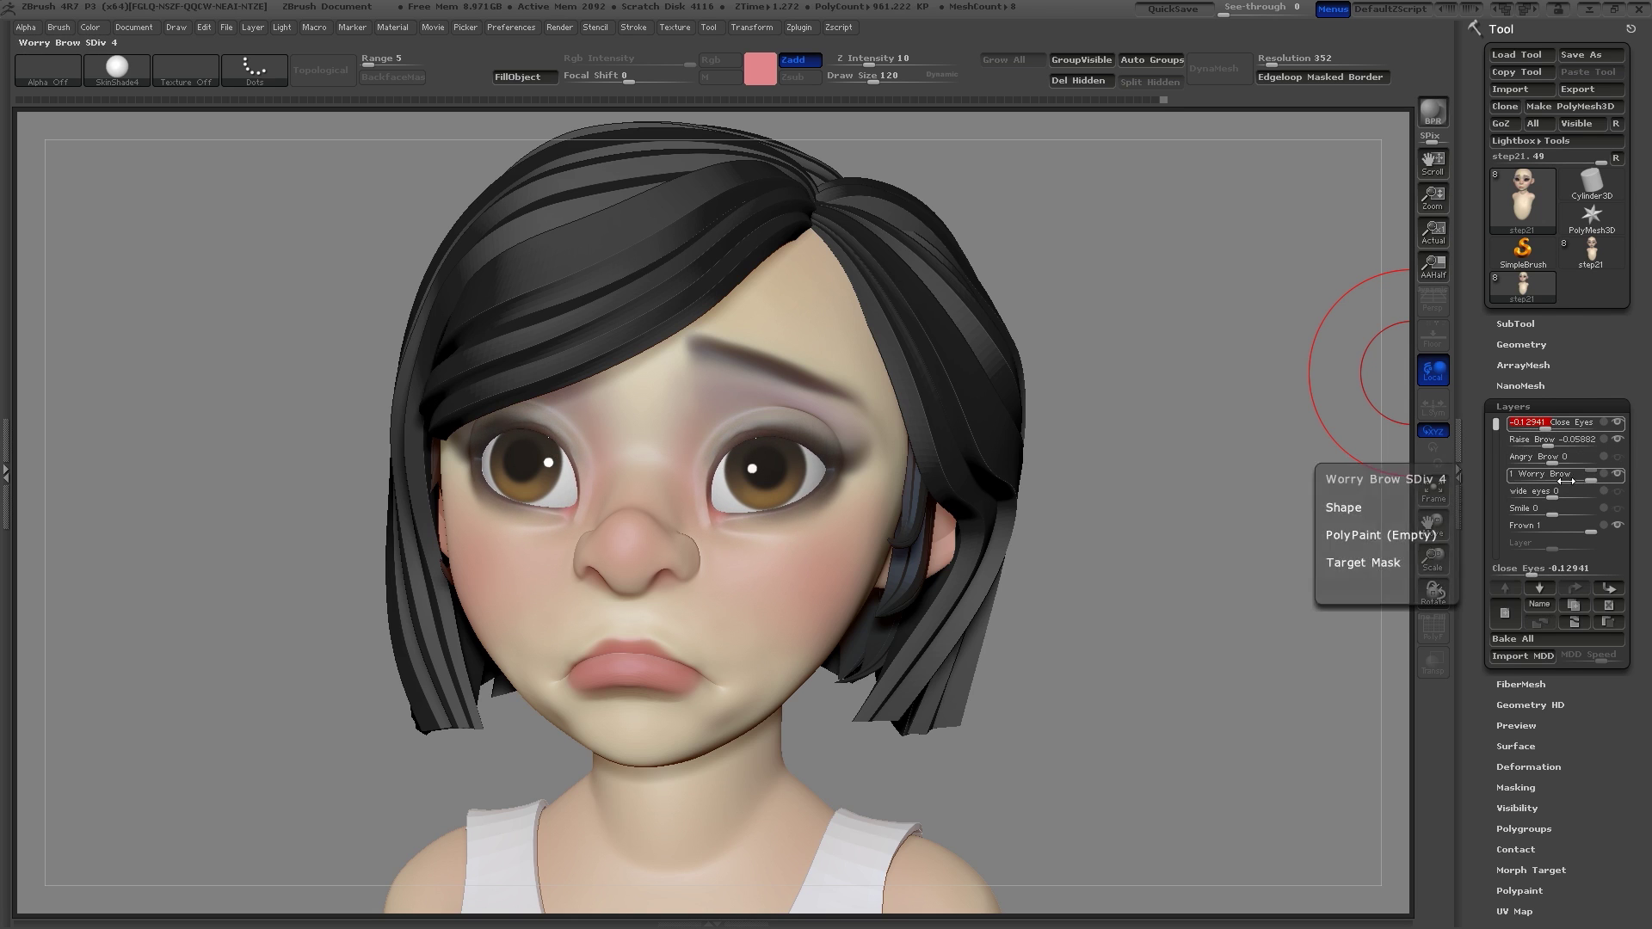
drag(1554, 492, 1536, 525)
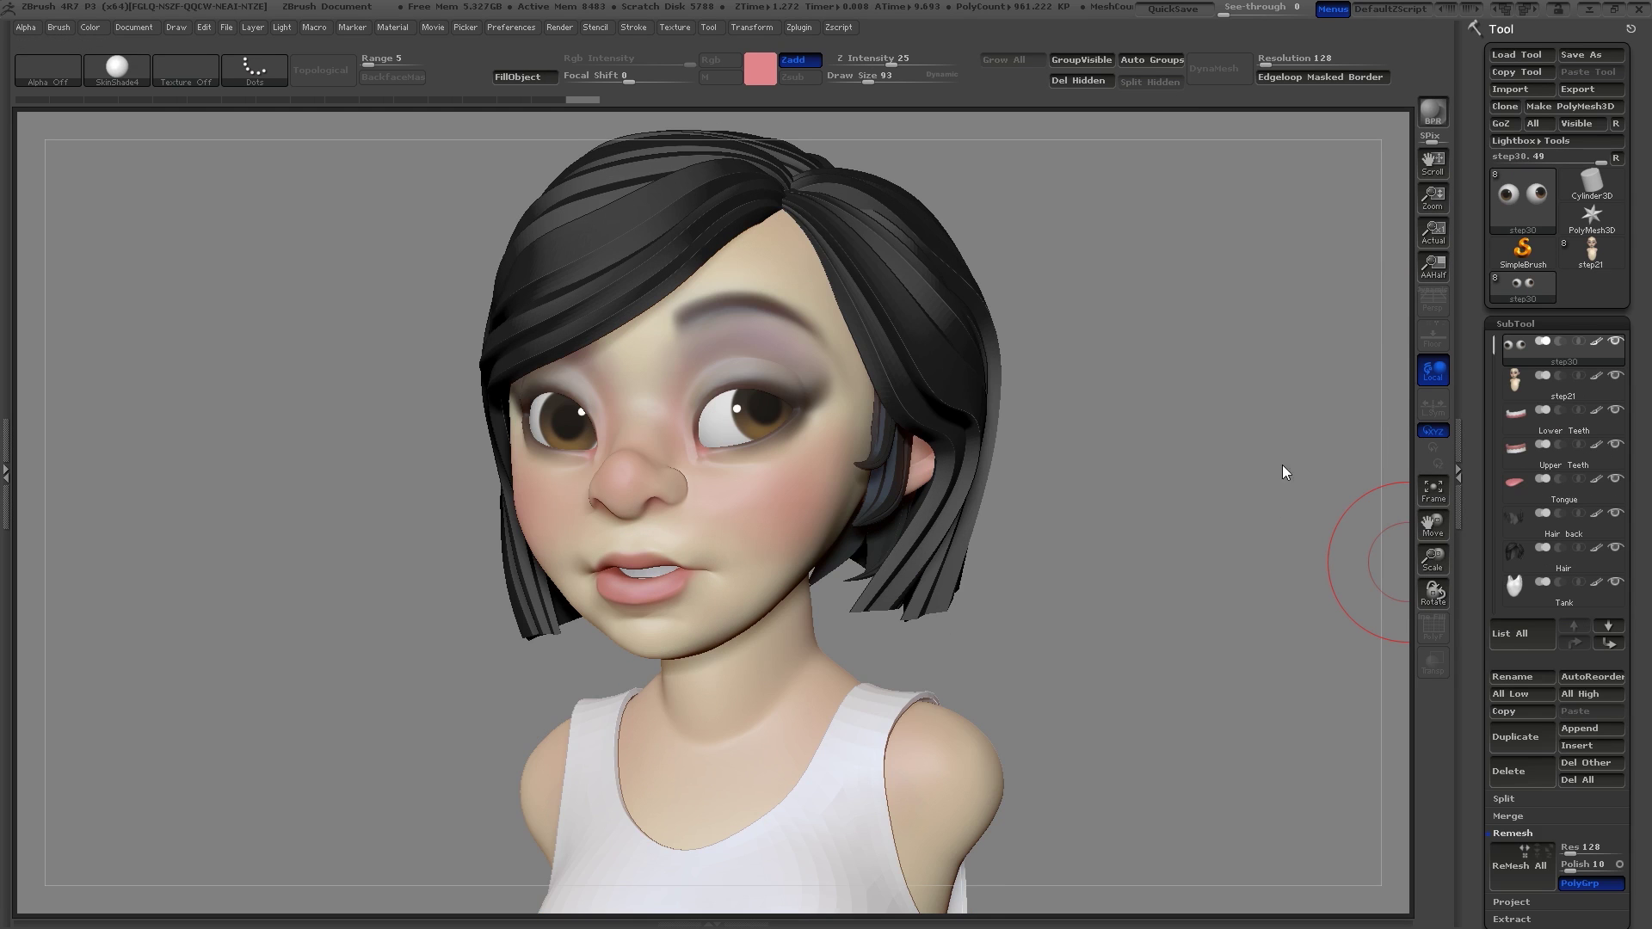
Step: Make the head the active subtool and show its expression layers
drag(1501, 439, 1496, 255)
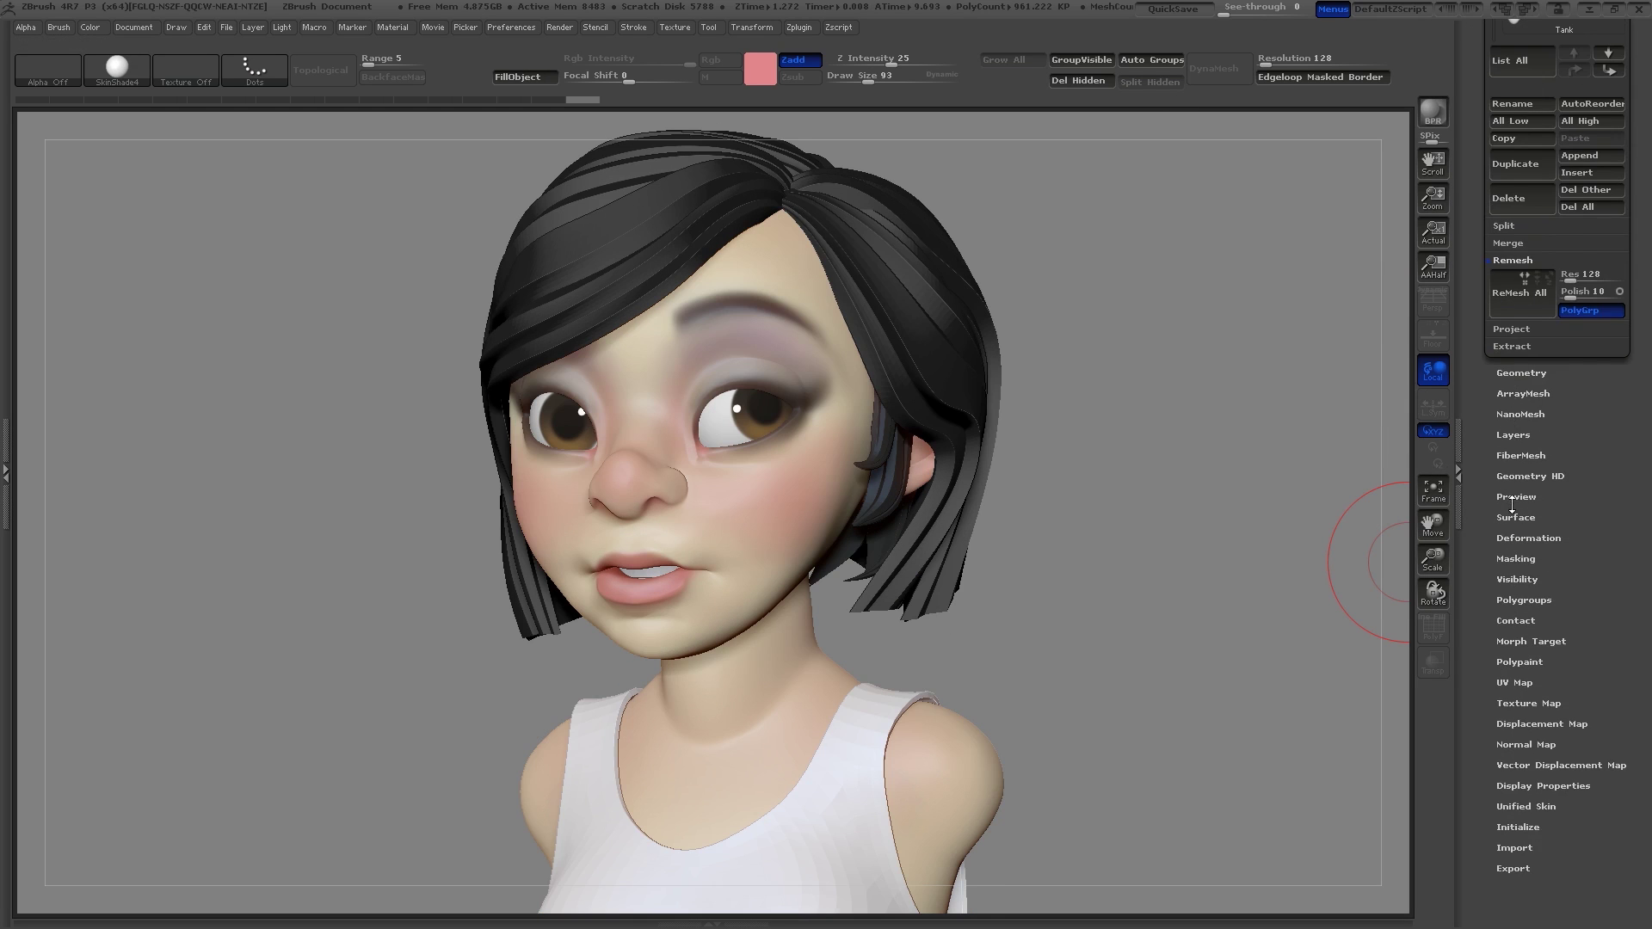
drag(1486, 570, 1483, 484)
click(1517, 350)
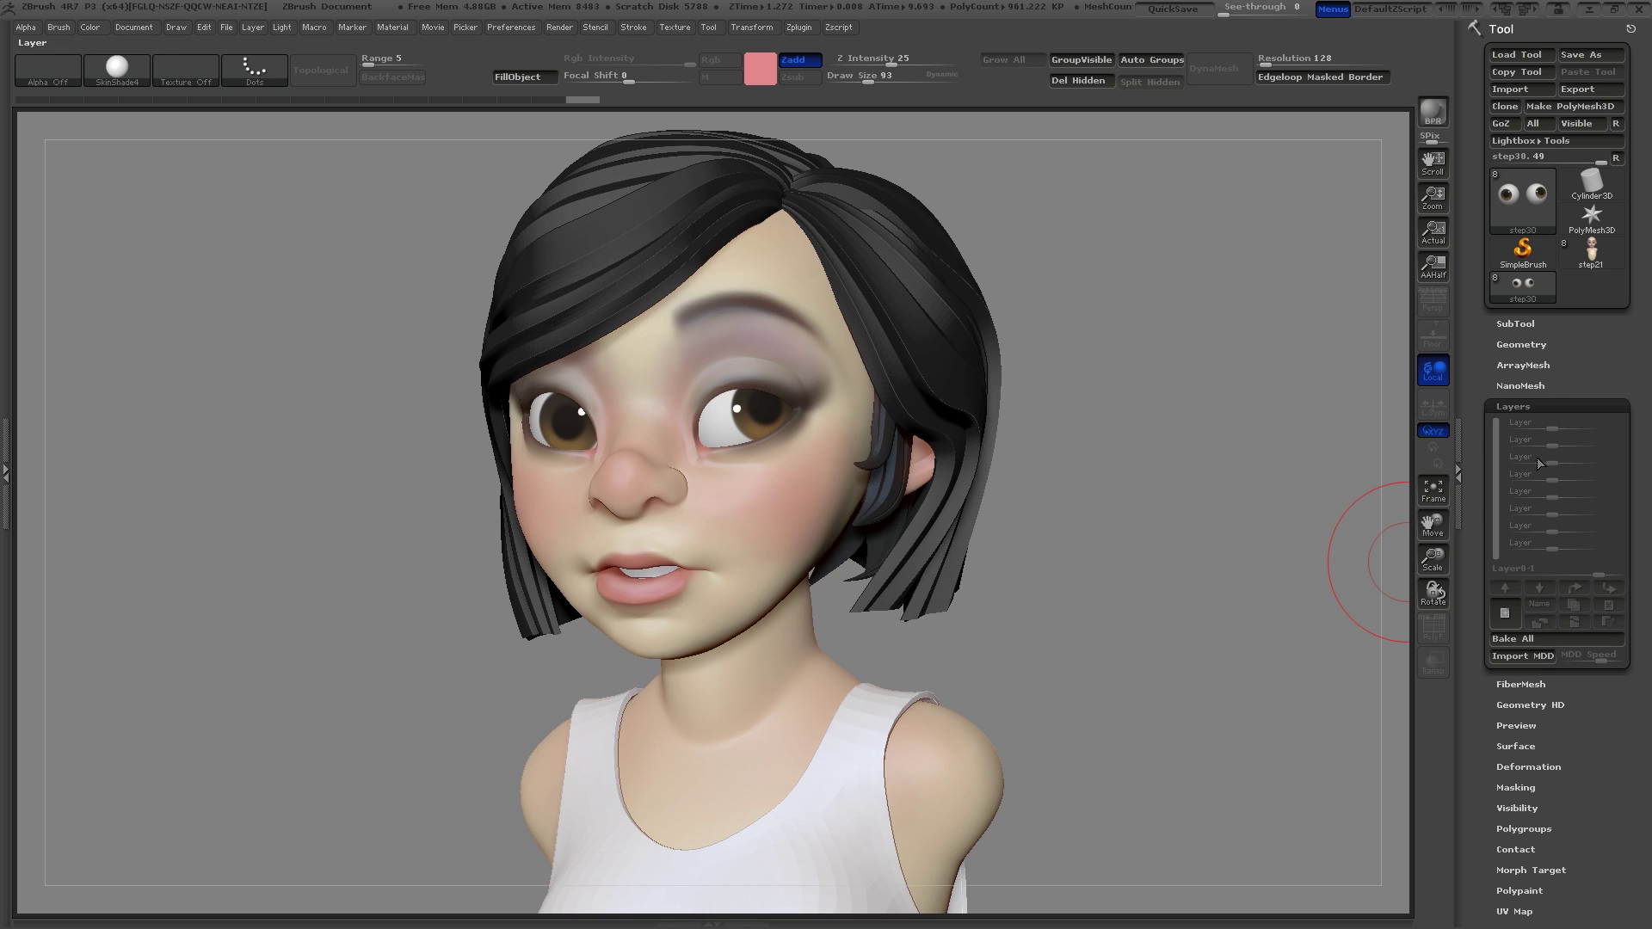
alt+click(749, 468)
Step: Mix a closed-lip smile with Smile 0.81176, Tight Lip 1, wide eyes 0.12941, Close Eyes -0.05882 and Raise Brow 0
drag(1553, 509, 1590, 509)
drag(1550, 423, 1585, 509)
drag(1255, 534, 1259, 537)
click(1543, 440)
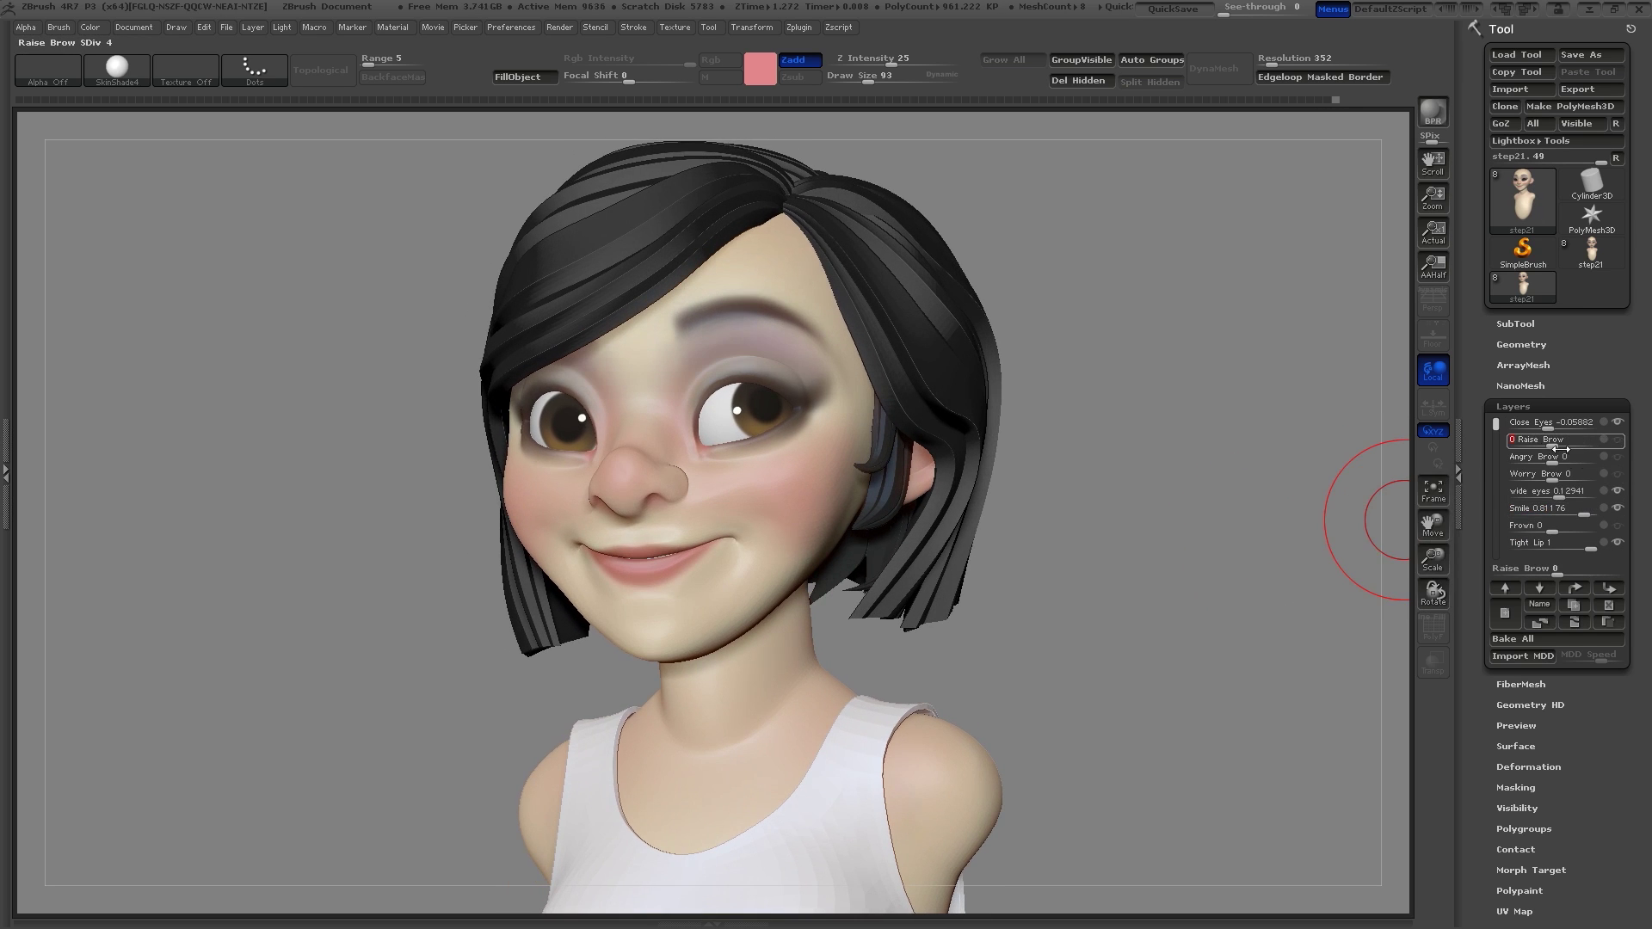
Step: Mix a worried expression with Worry Brow 1, Angry Brow 0.15294, Frown 0.43529, Smile -0.01176, Tight Lip 0.01176 and wide eyes 0
drag(1550, 478, 1556, 545)
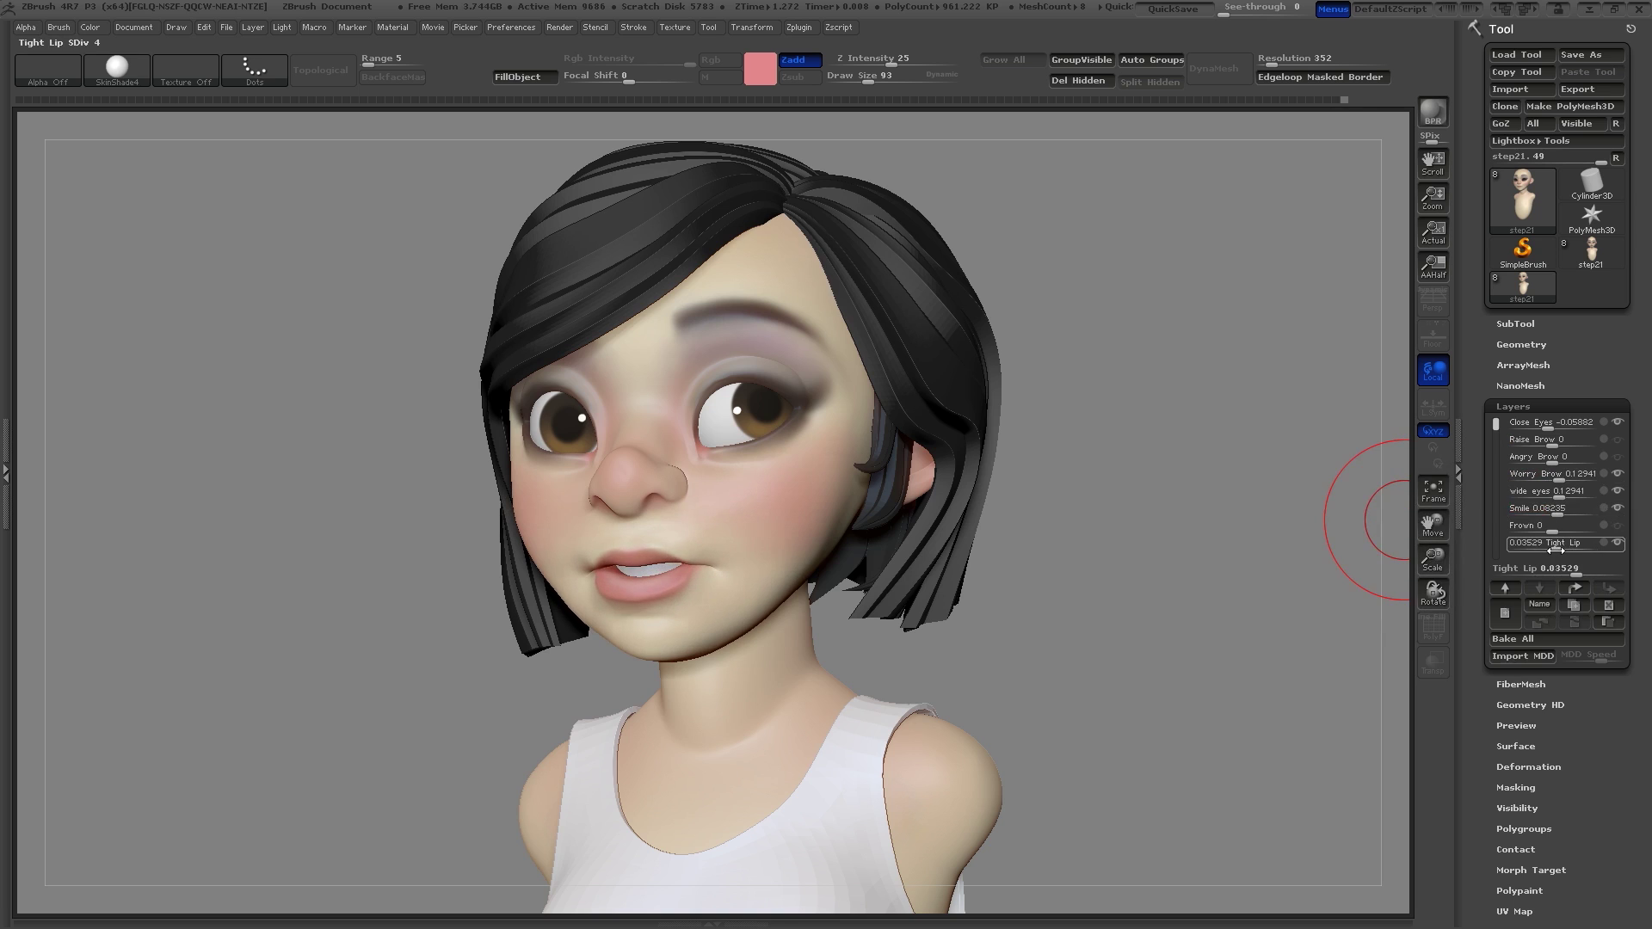
drag(1563, 460, 1600, 460)
mouse_move(1570, 525)
mouse_down()
mouse_move(1605, 529)
mouse_move(1562, 528)
mouse_move(1580, 511)
mouse_move(1564, 544)
mouse_up()
drag(1577, 507, 1560, 463)
drag(1332, 538, 1291, 540)
drag(1564, 547, 1606, 480)
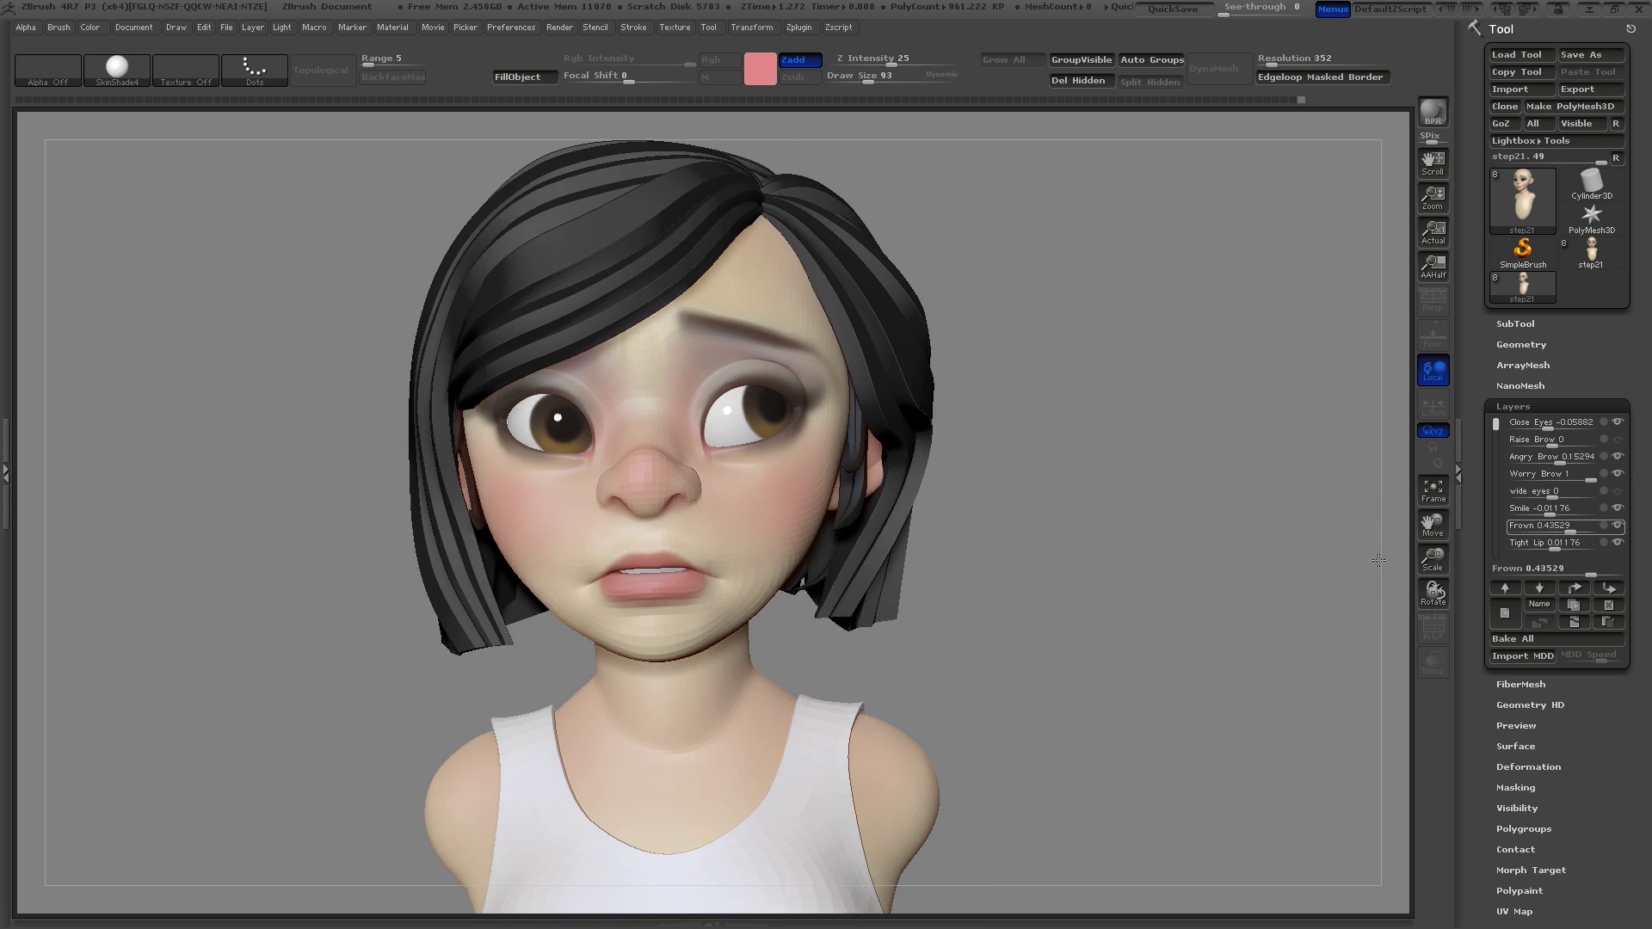
Step: Mix an angry expression with Angry Brow 0.62352, wide eyes 0.88235, Close Eyes 0.27058 and Smile -0.08235, zeroing Worry Brow, Frown and Tight Lip
drag(1559, 458, 1581, 458)
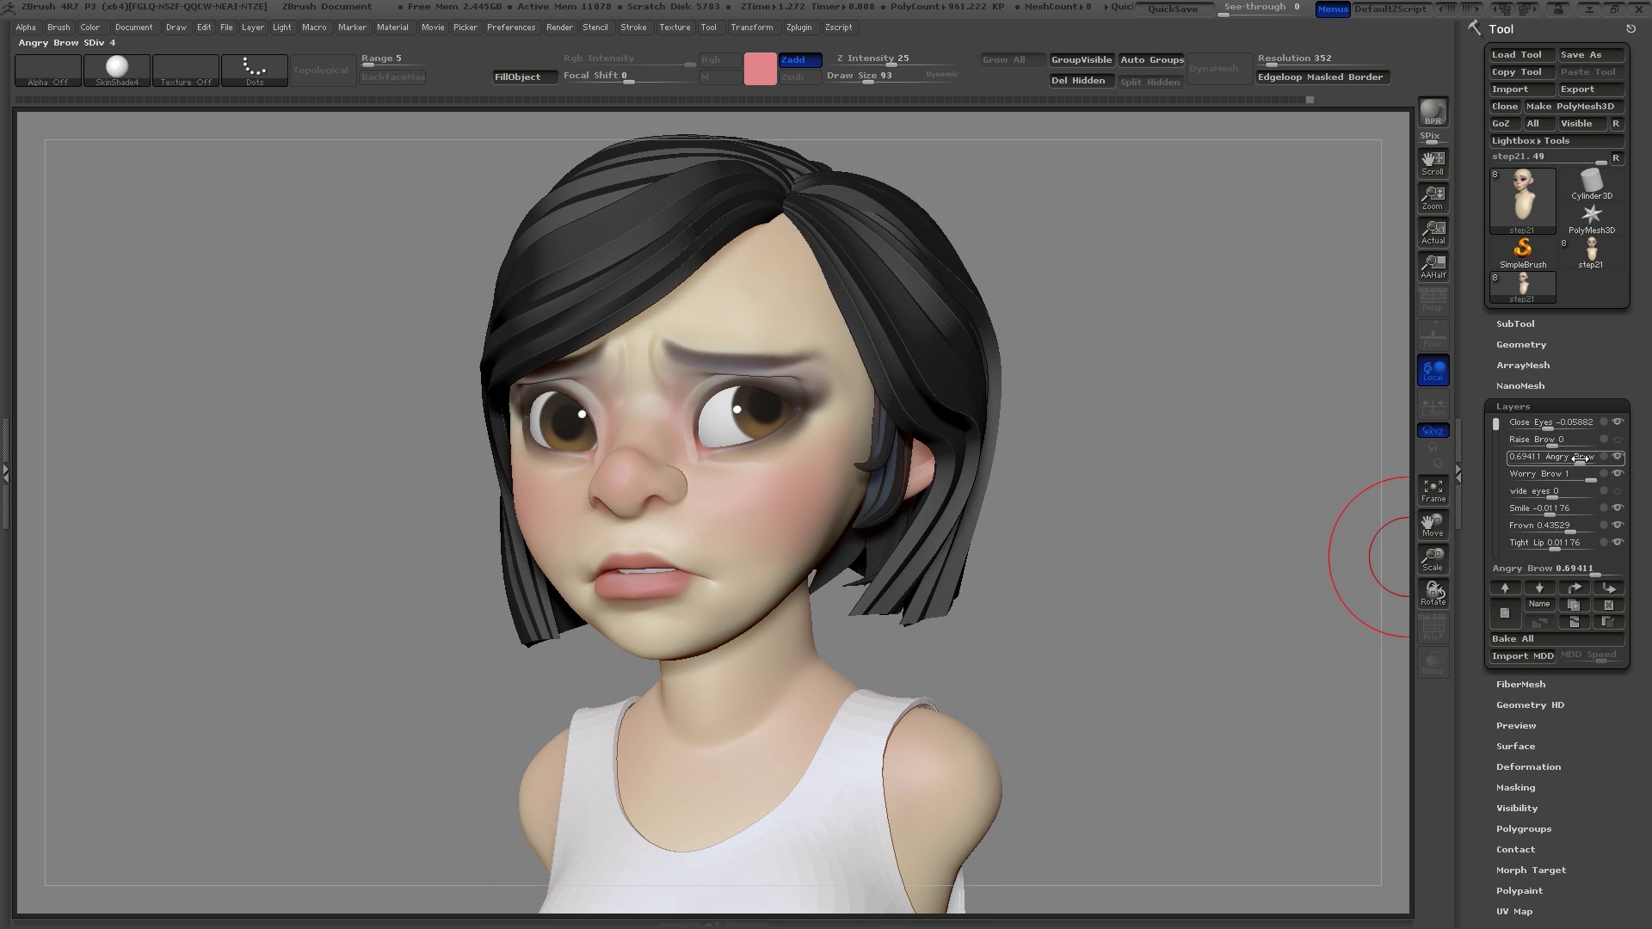
drag(1332, 532, 1324, 515)
drag(1578, 457, 1546, 426)
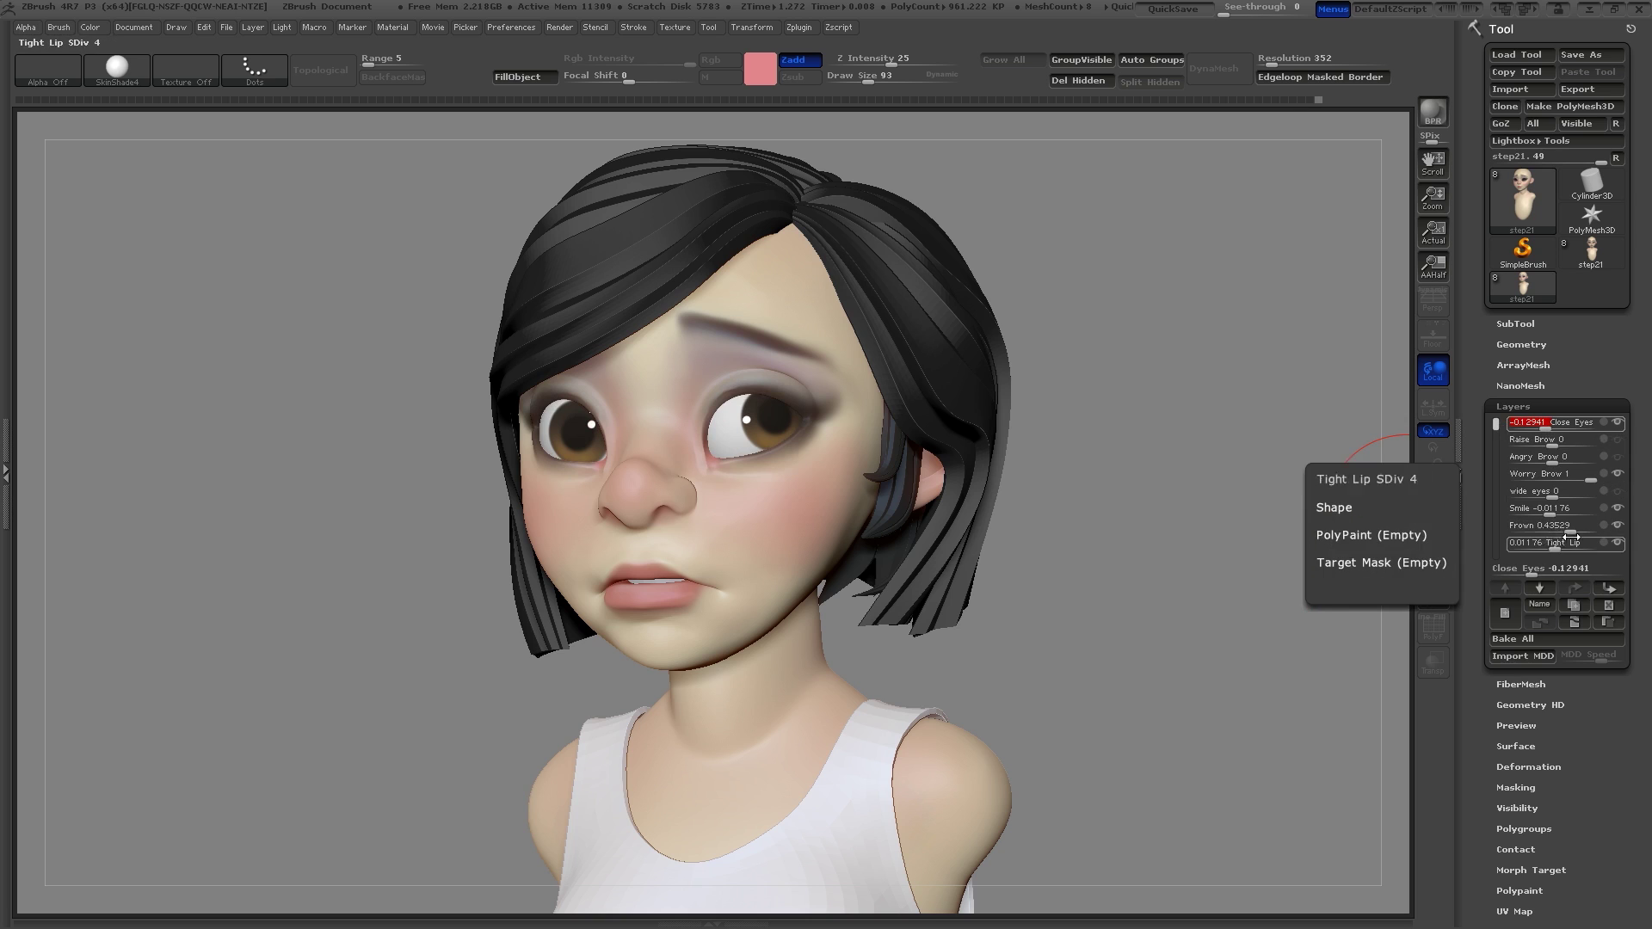
drag(1566, 527, 1551, 480)
drag(1551, 425, 1586, 496)
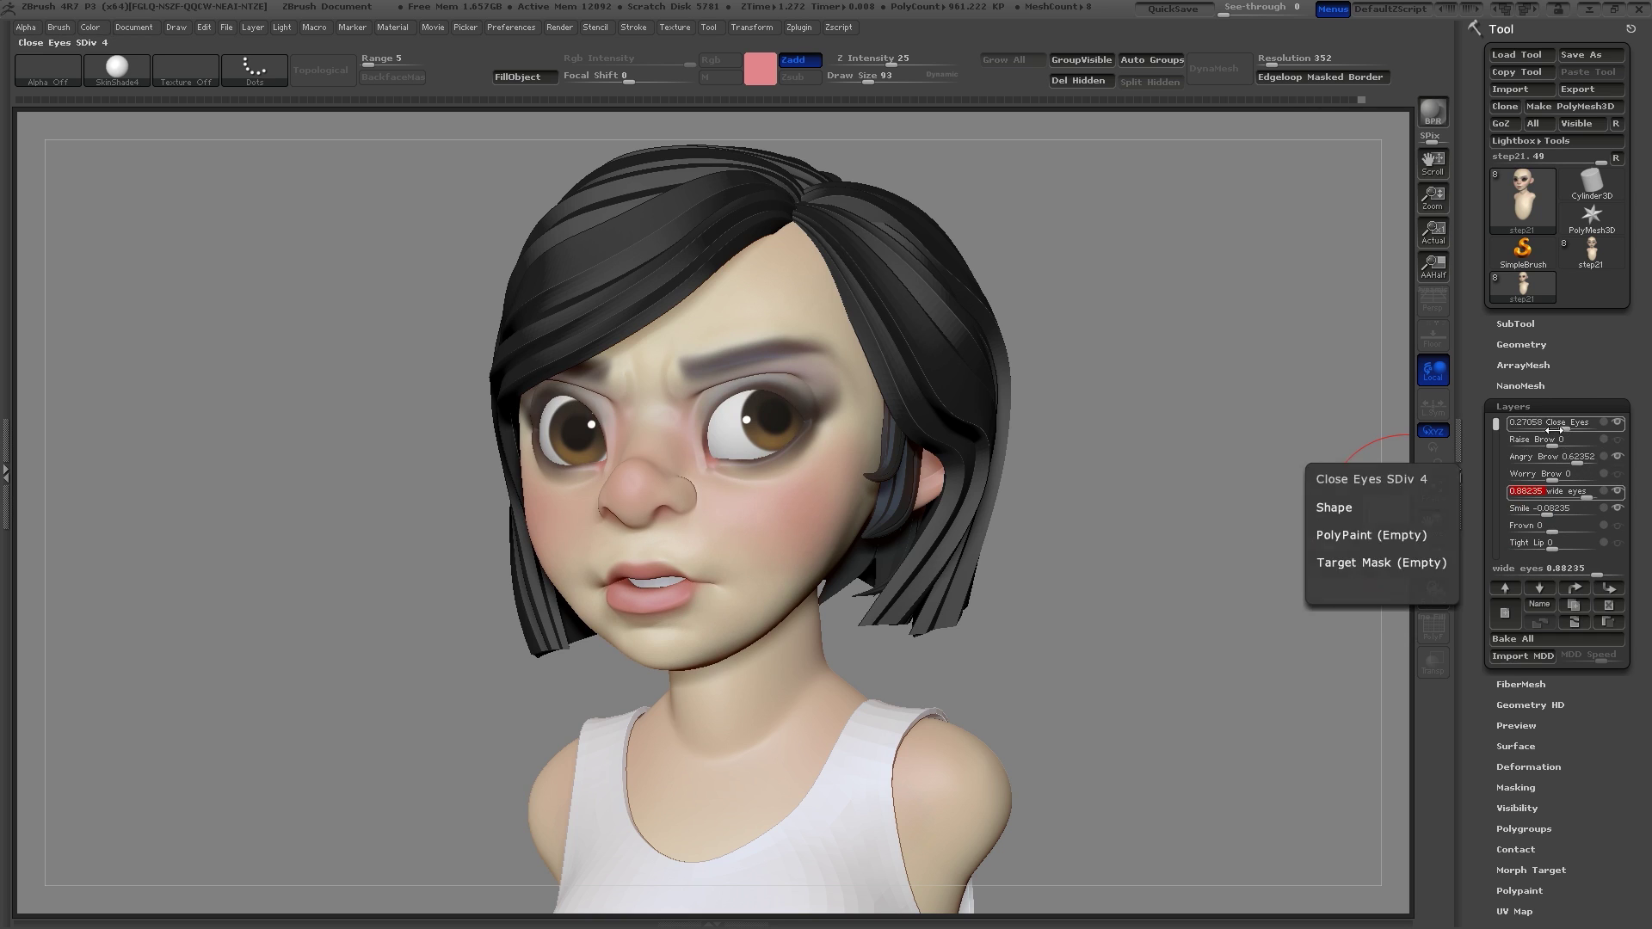
Step: Mix a surprised expression with Raise Brow 1, wide eyes 1, Angry Brow 0 and Tight Lip 0.78823
mouse_move(1568, 427)
mouse_down()
mouse_move(1516, 458)
mouse_move(1592, 444)
mouse_up()
drag(1387, 542, 1368, 552)
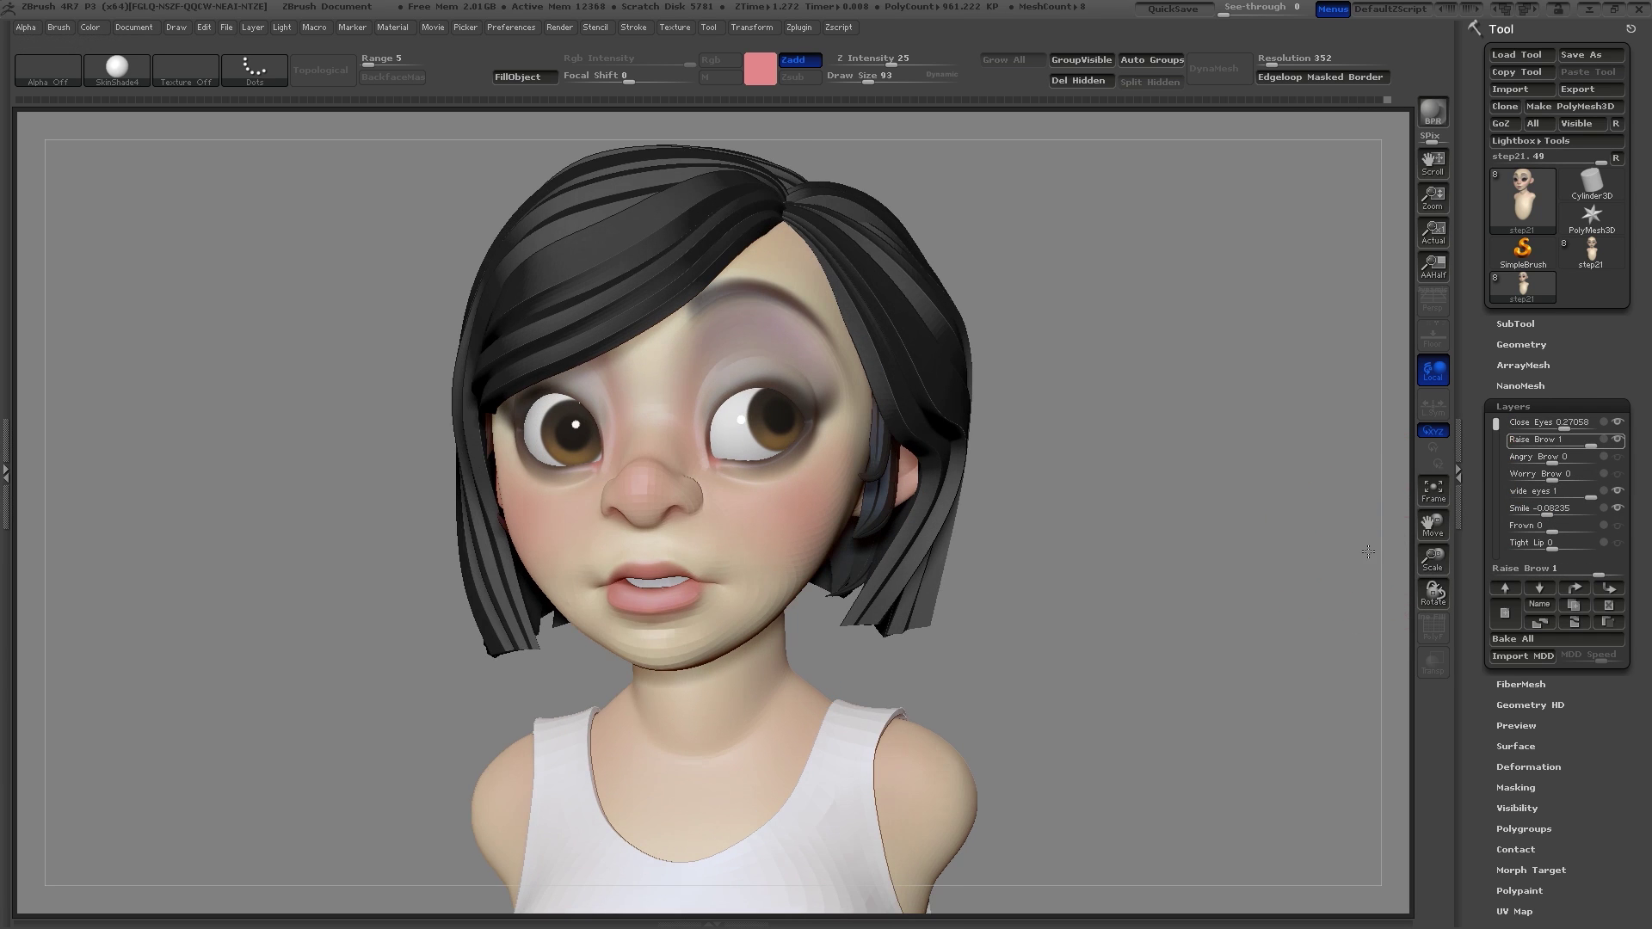
drag(1566, 549, 1577, 548)
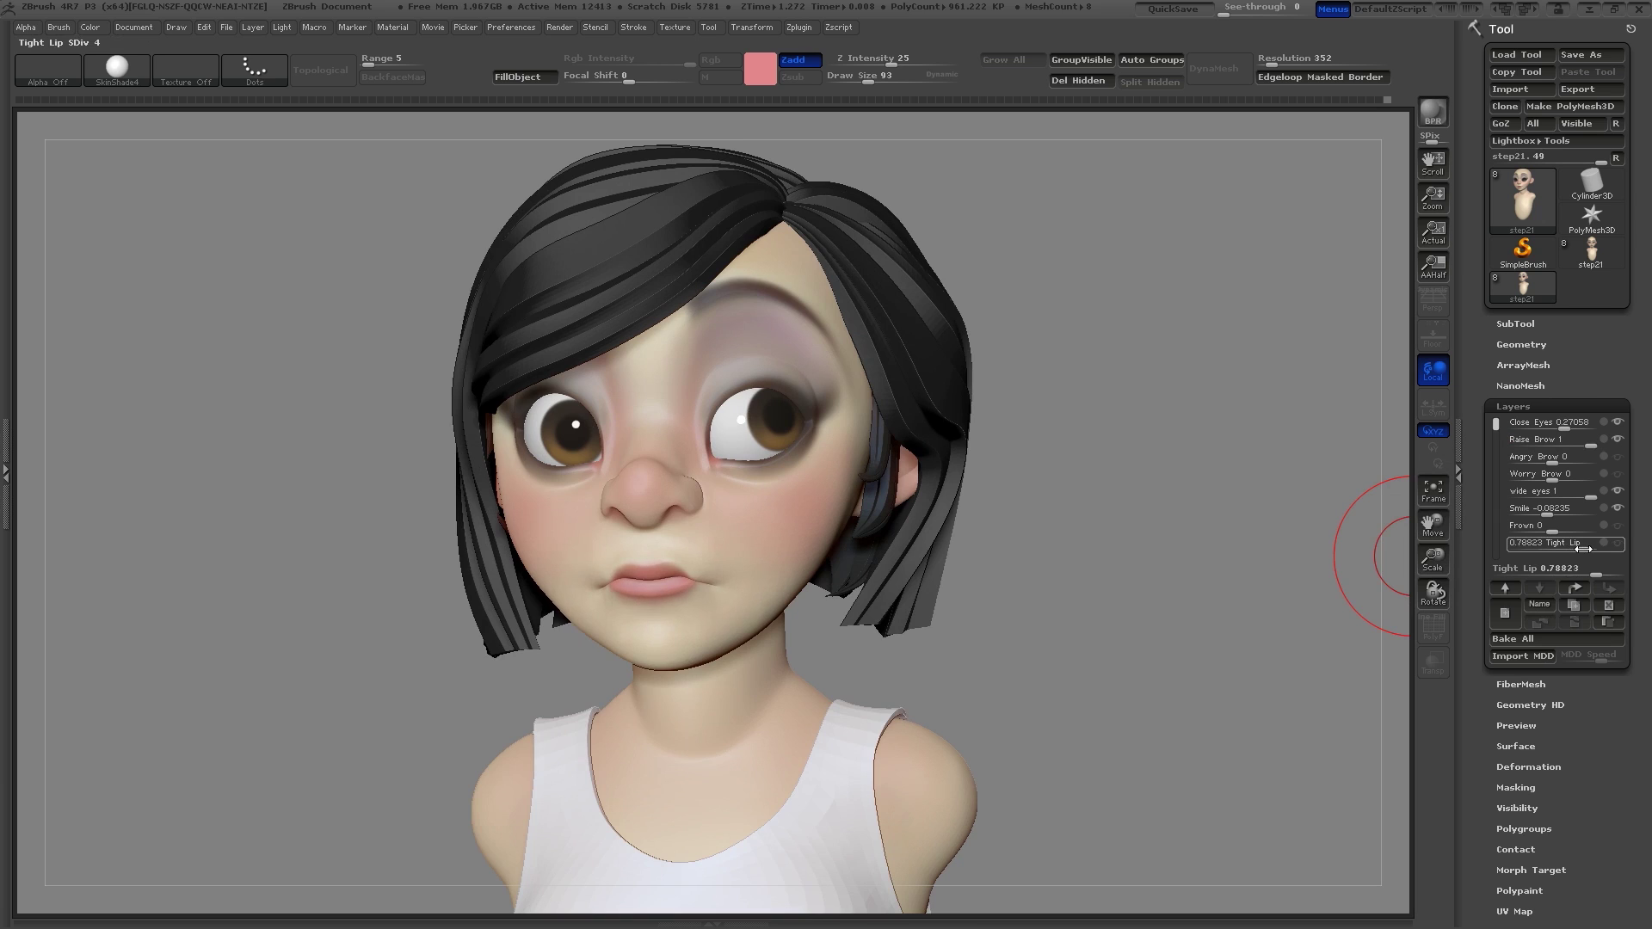
drag(1318, 592, 1295, 598)
Step: Mix a broad open smile with Smile 1, Tight Lip -0.03529, Raise Brow 0 and Close Eyes 0.41176
drag(1583, 549, 1582, 513)
click(1550, 548)
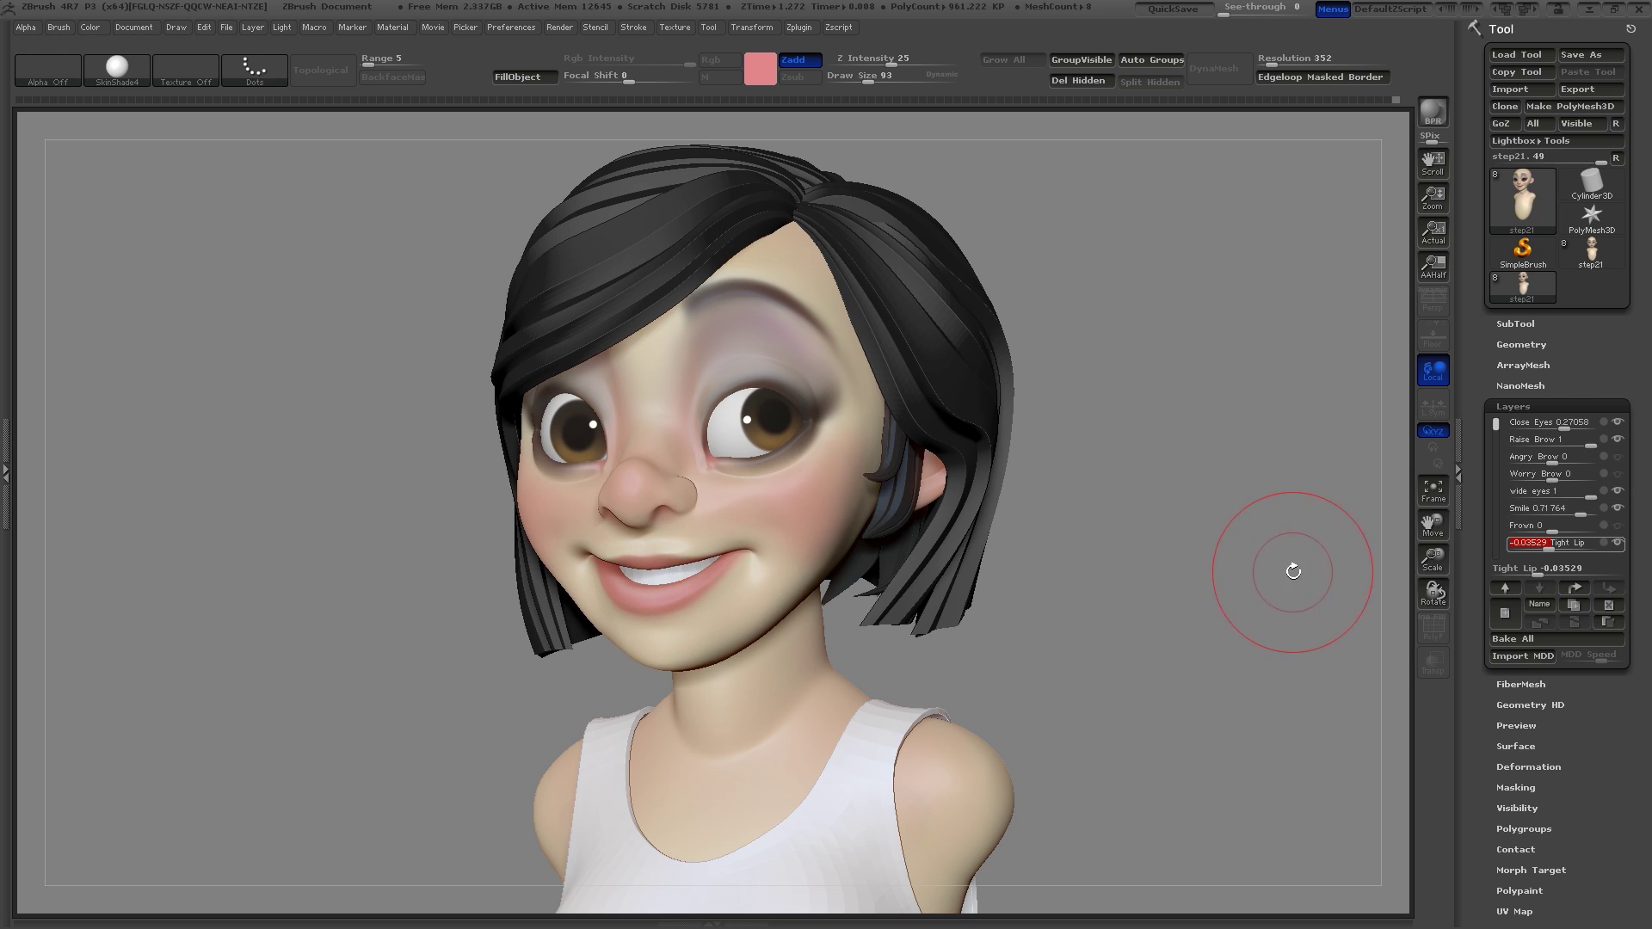
drag(1576, 442, 1549, 444)
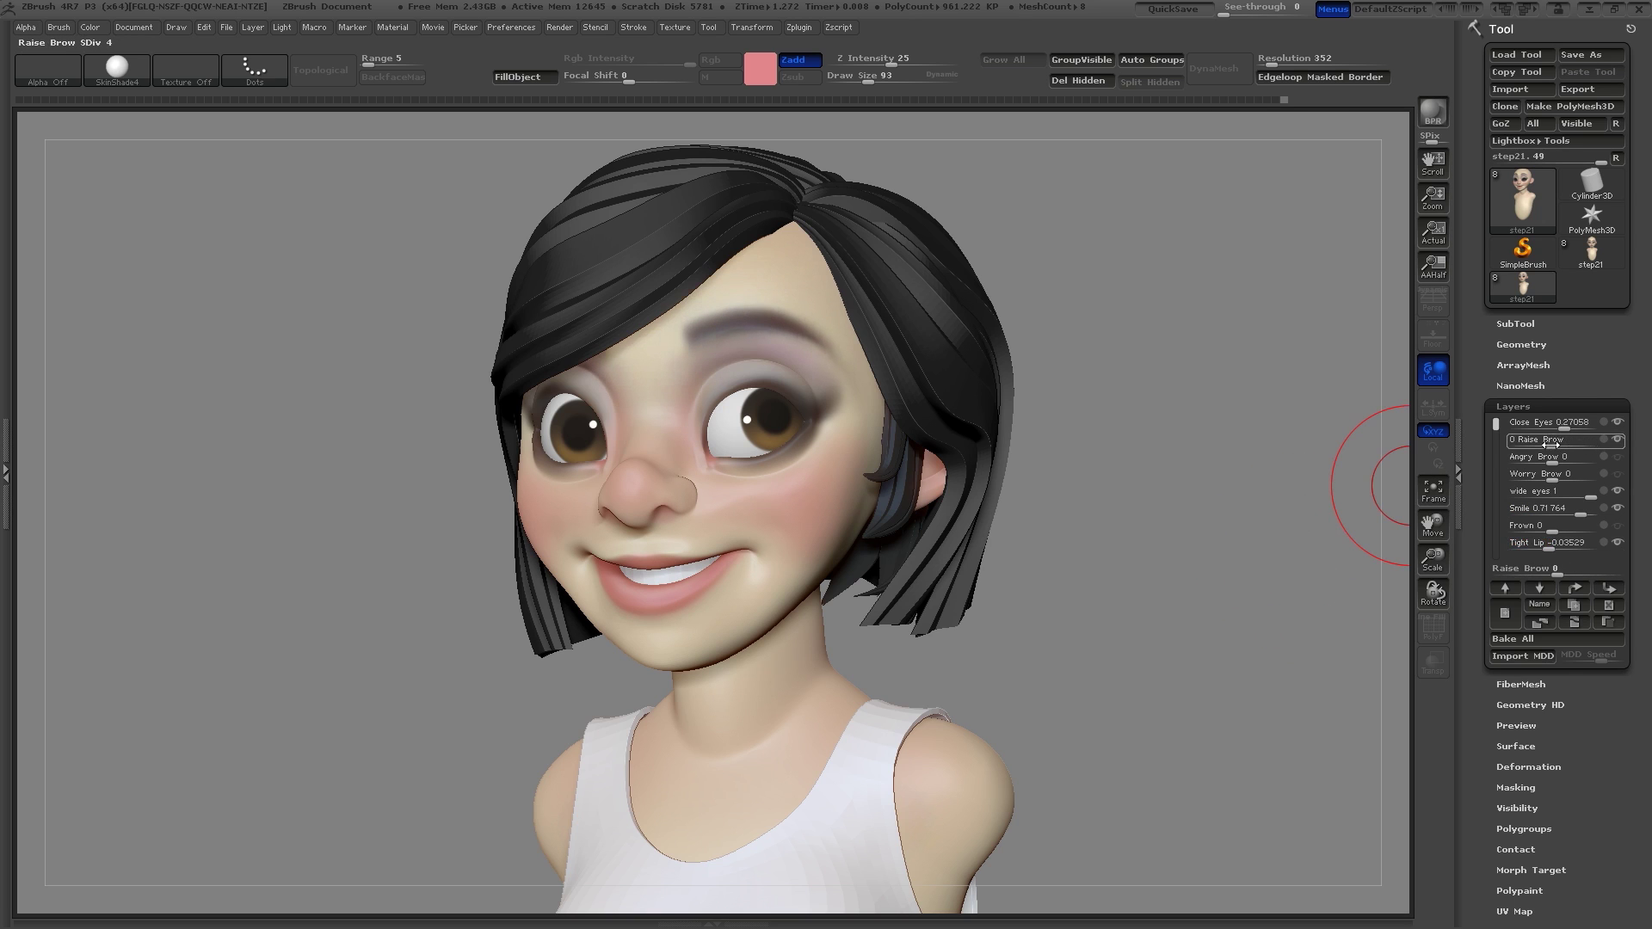
click(1594, 510)
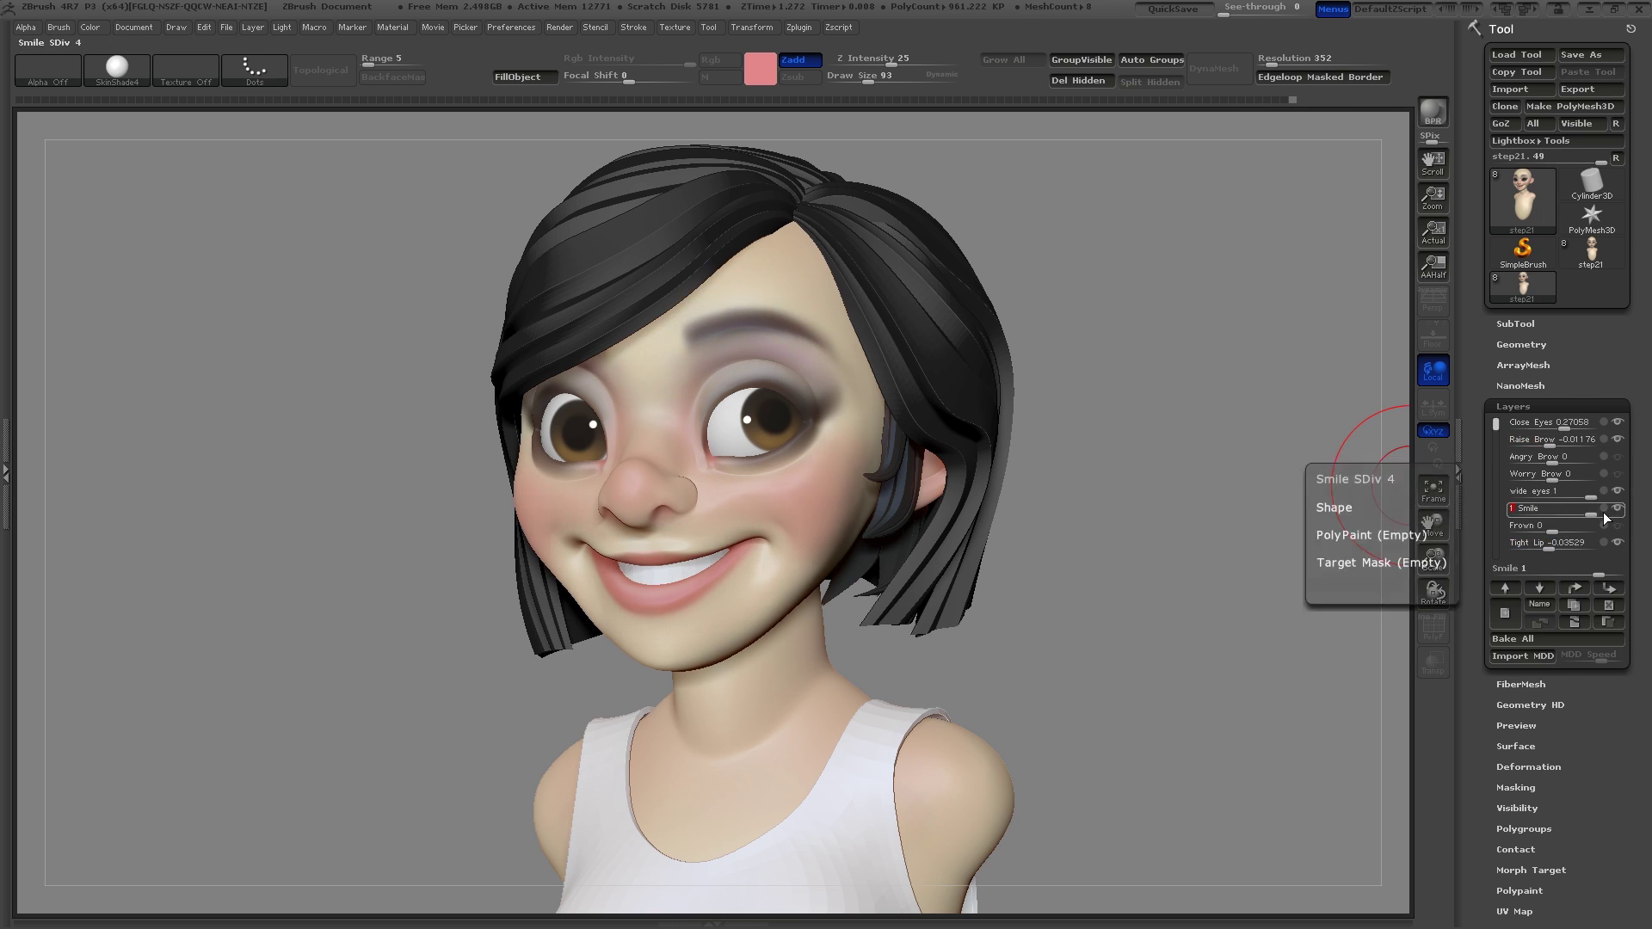
click(1552, 446)
drag(1564, 423, 1574, 425)
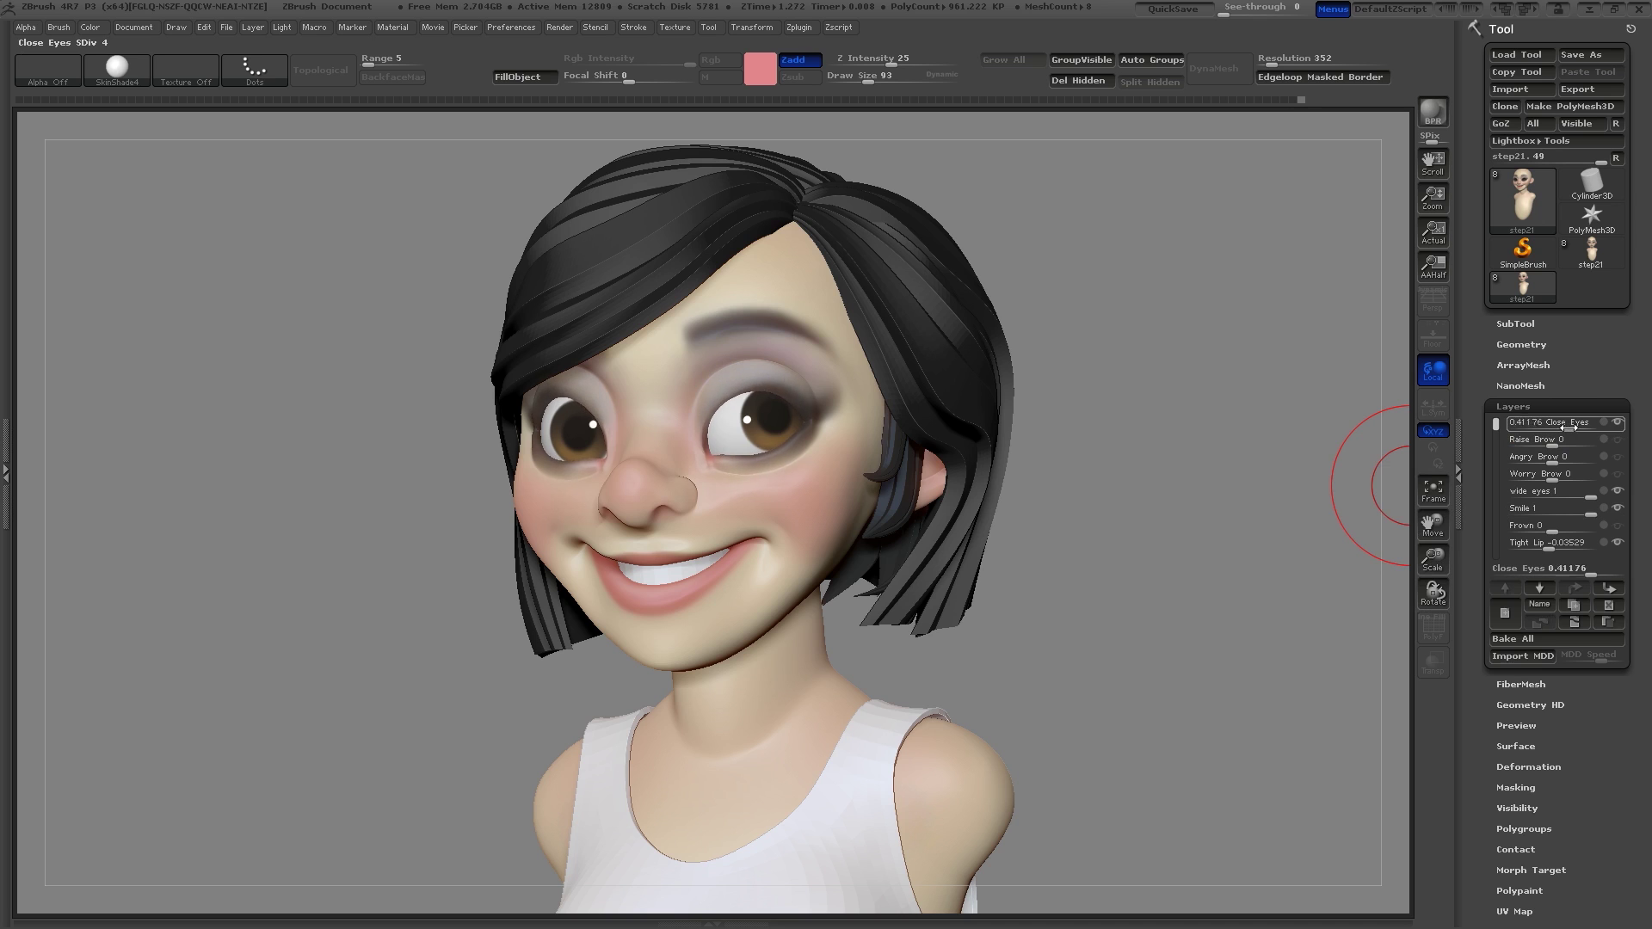
Step: Turn on perspective for the smiling head and set the Close Eyes layer to 0.55294
drag(1254, 586, 1275, 523)
click(1433, 303)
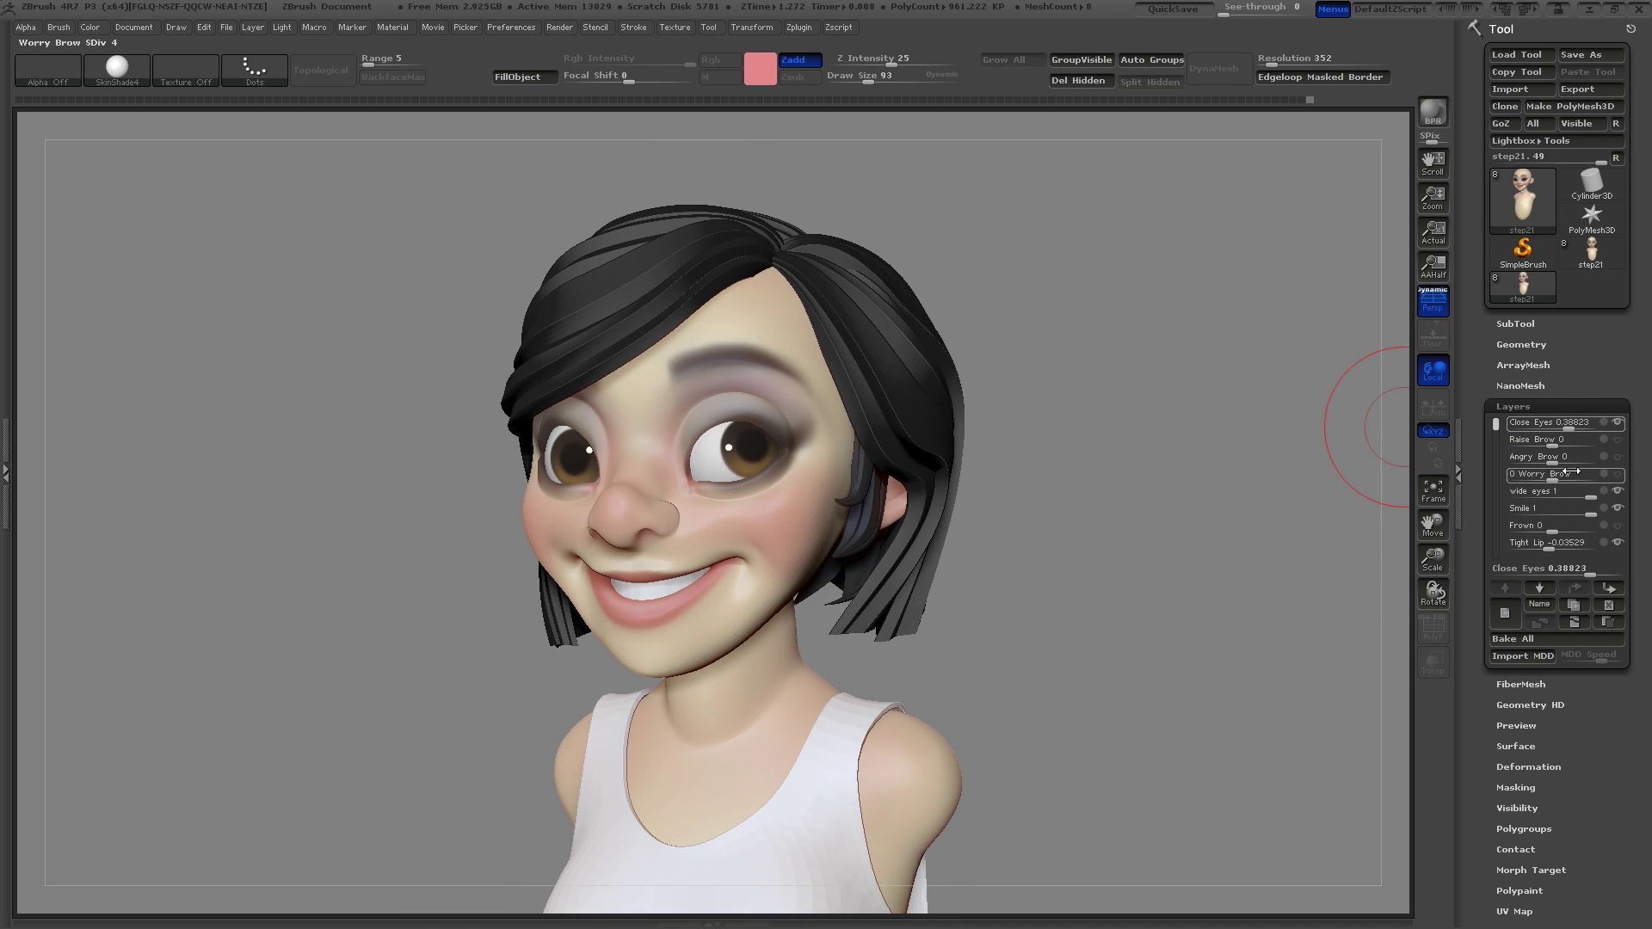
drag(1570, 424, 1574, 425)
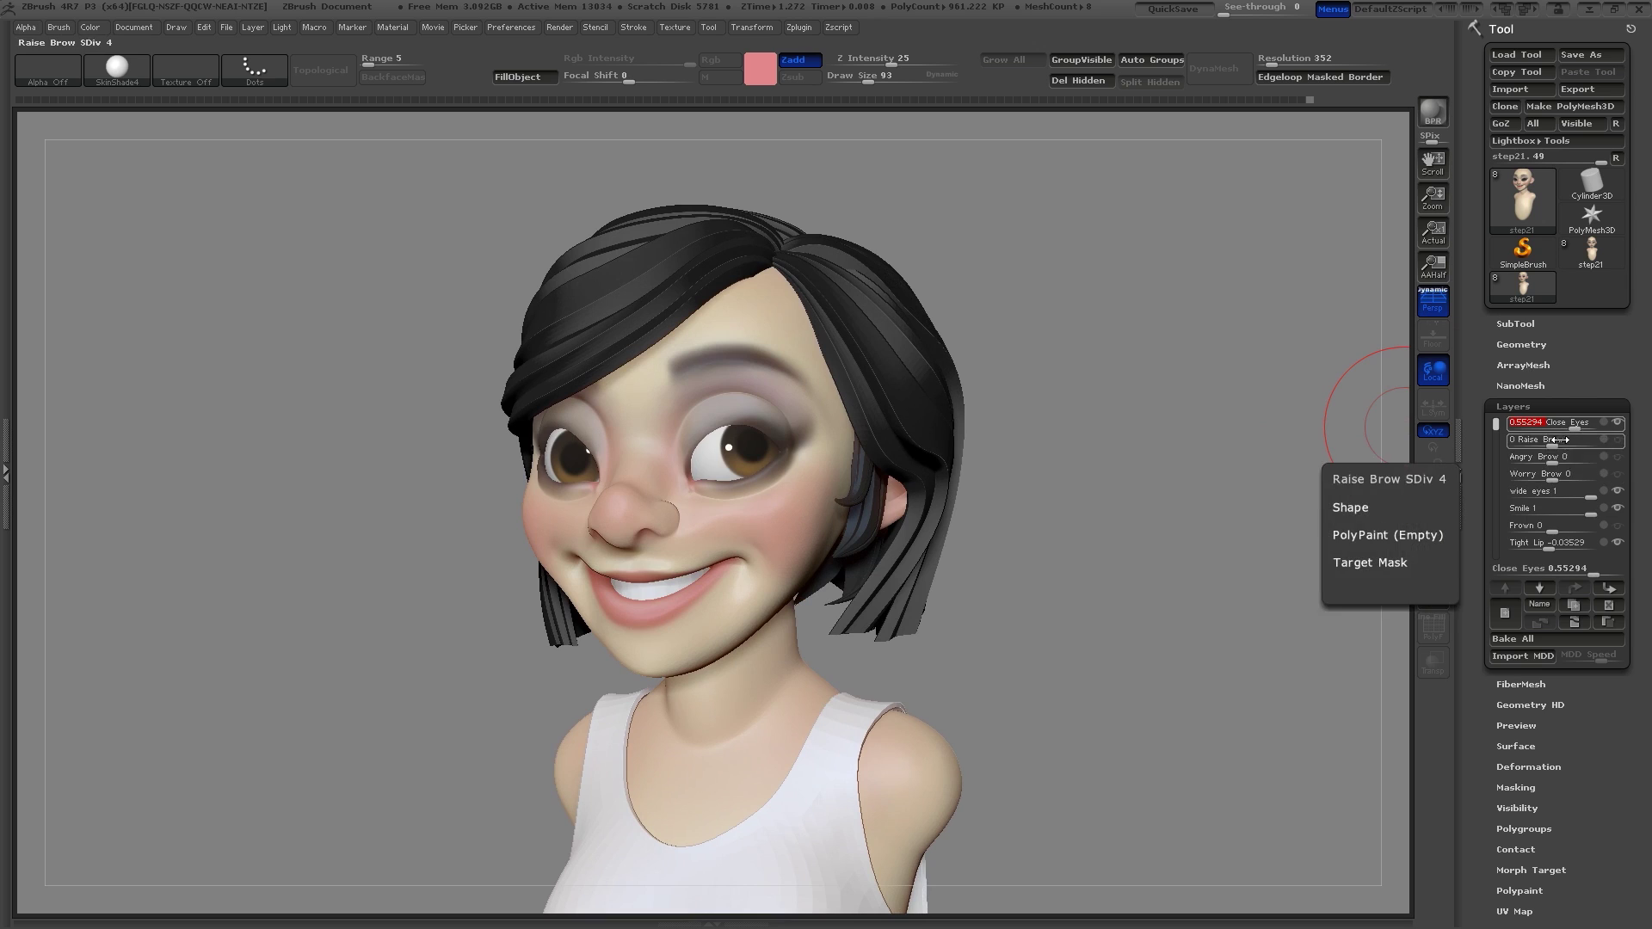
click(1618, 508)
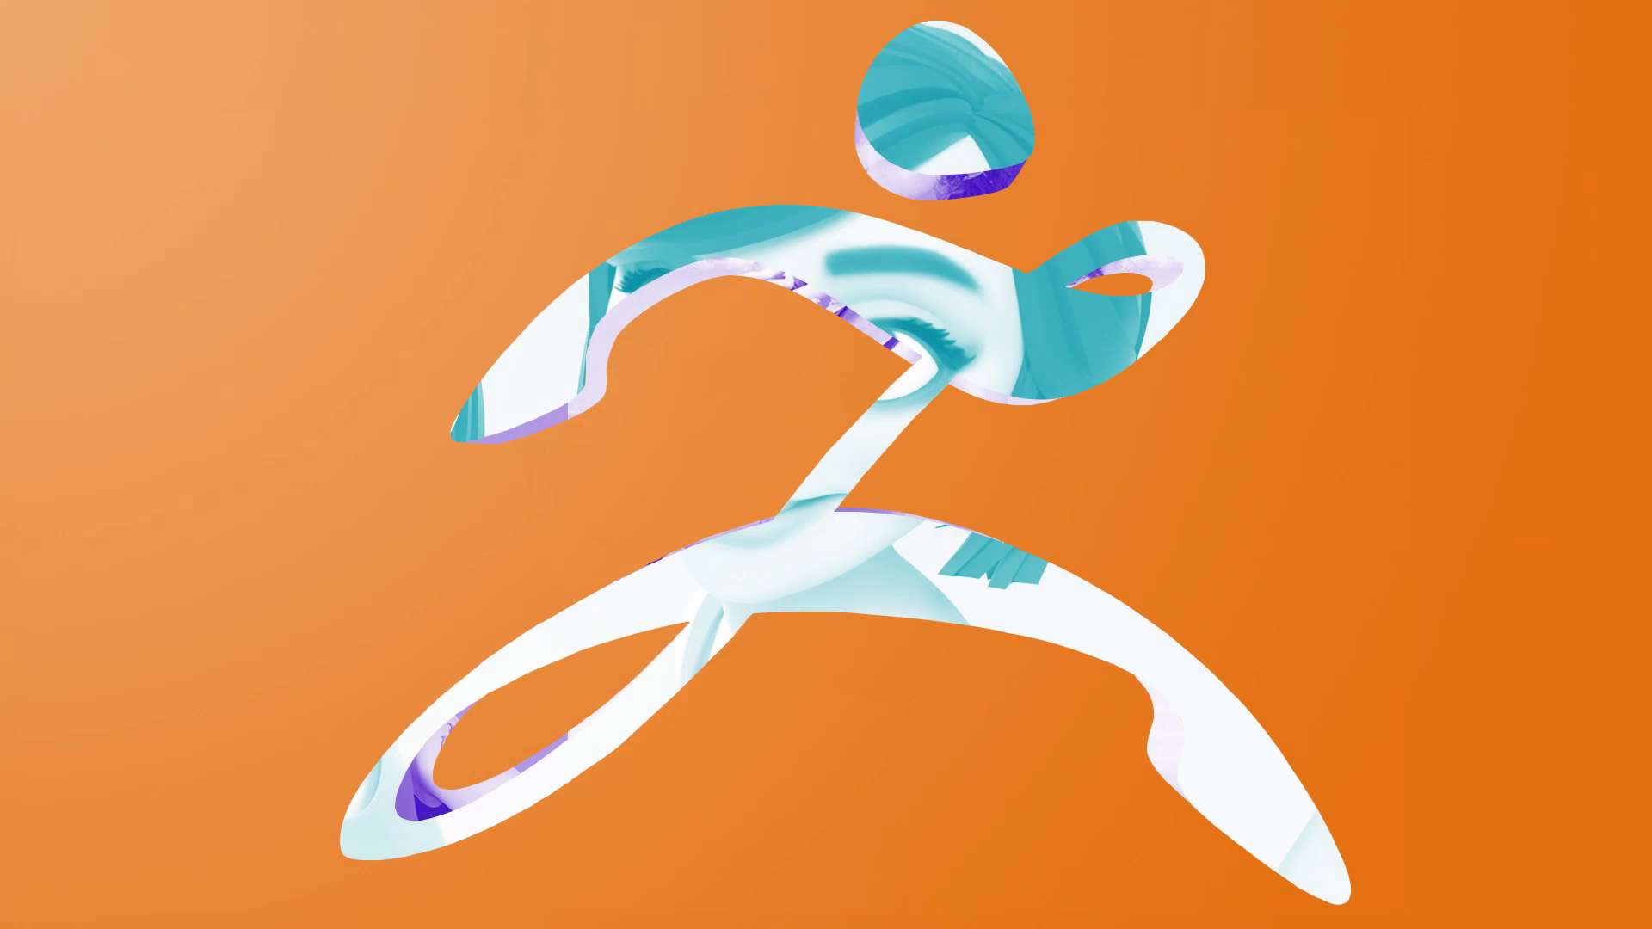